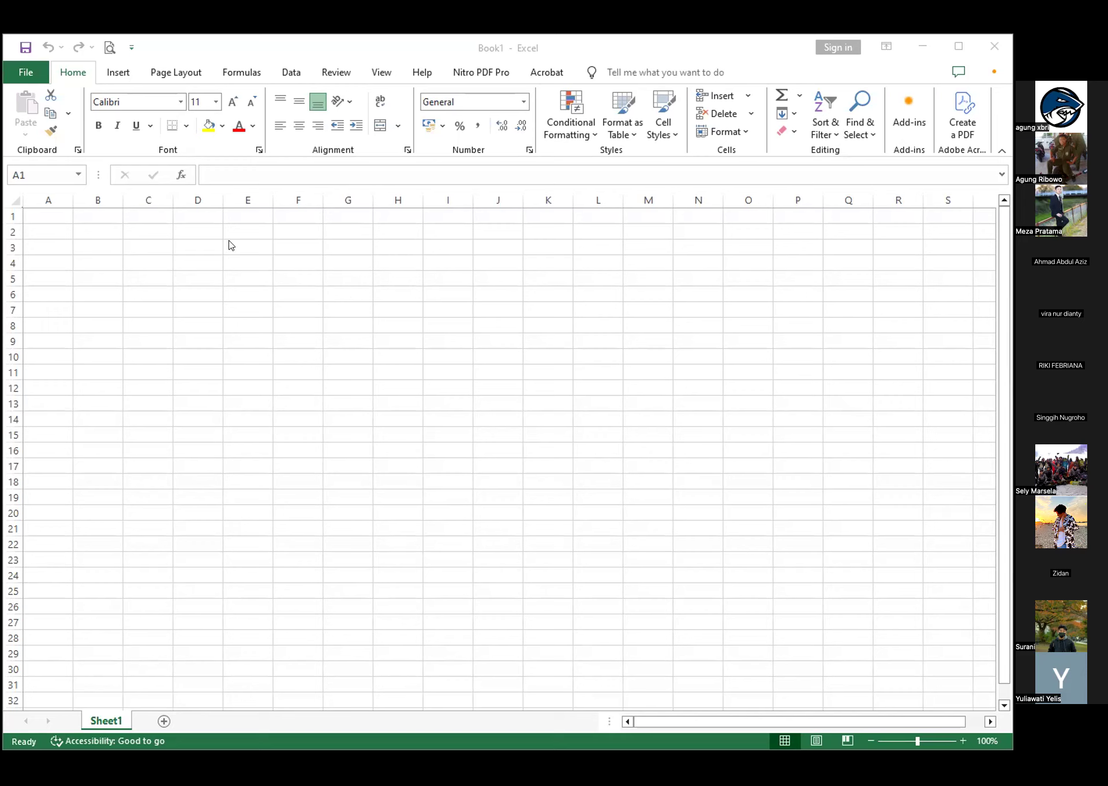
Enter the column headers Nama, Nilai and Keterangan in cells A1 to C1
click(86, 229)
click(57, 230)
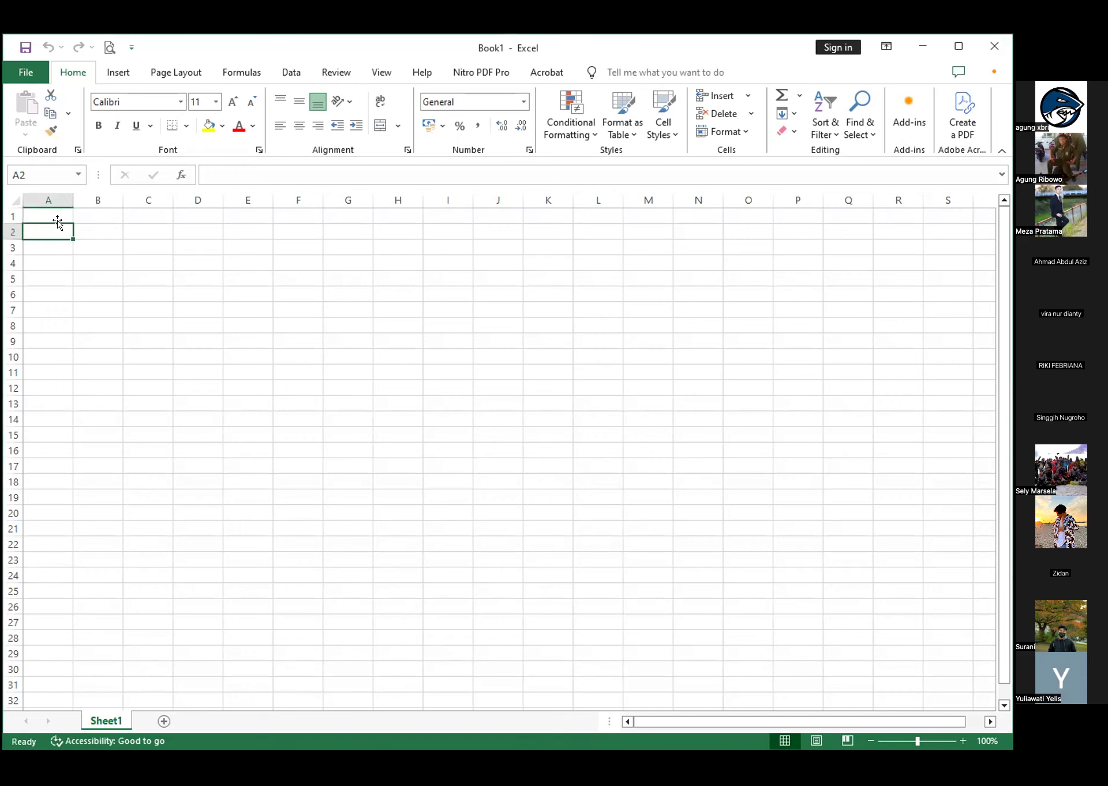
click(60, 216)
click(109, 232)
click(47, 244)
click(50, 216)
text(Nama)
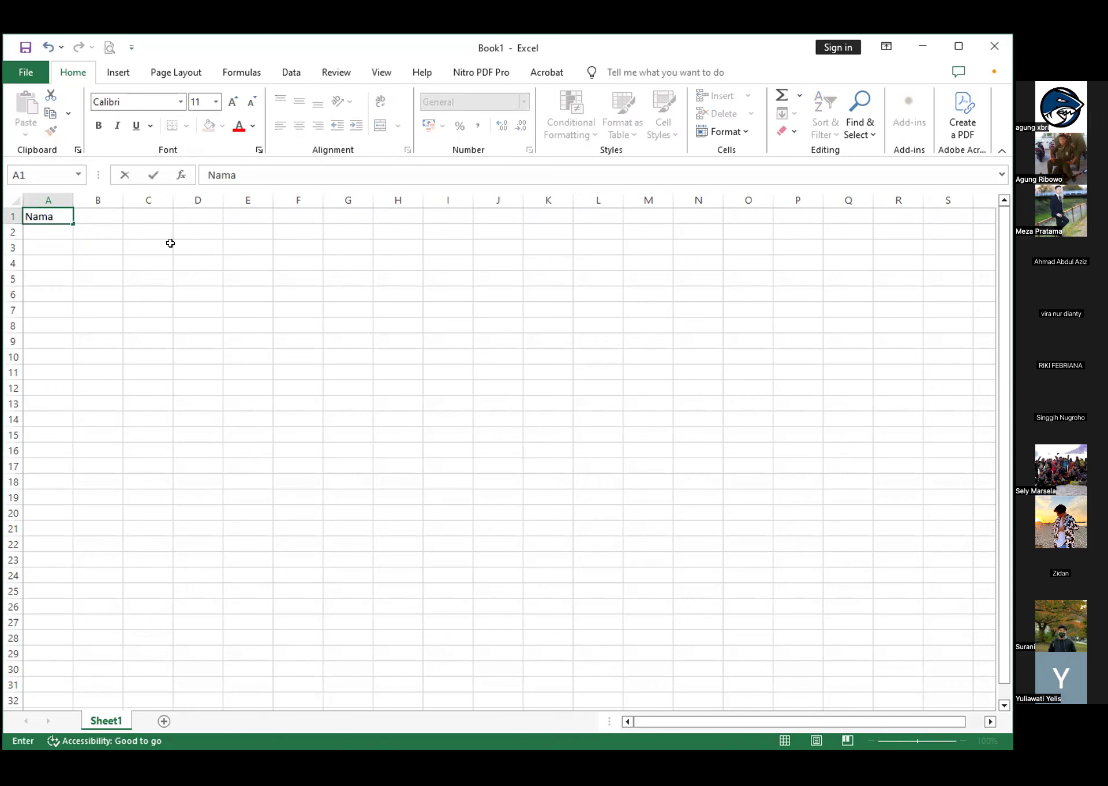
key(Tab)
text(Nilai)
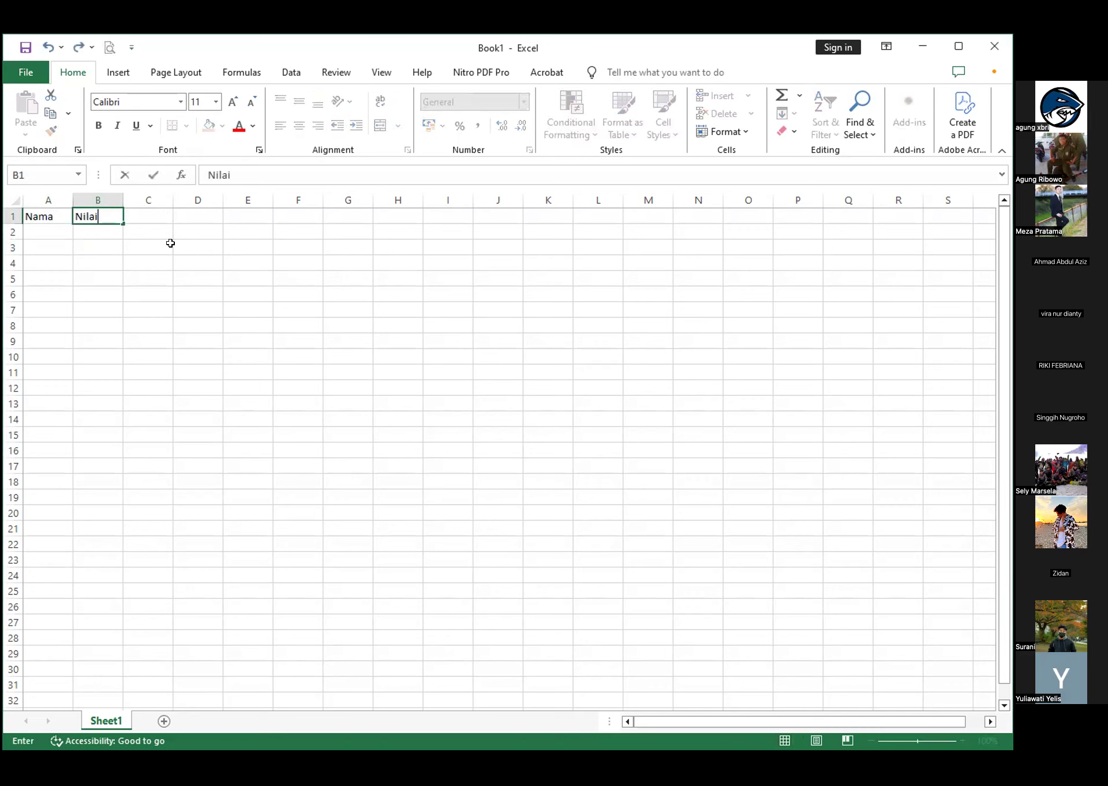
key(Tab)
text(Keterangan)
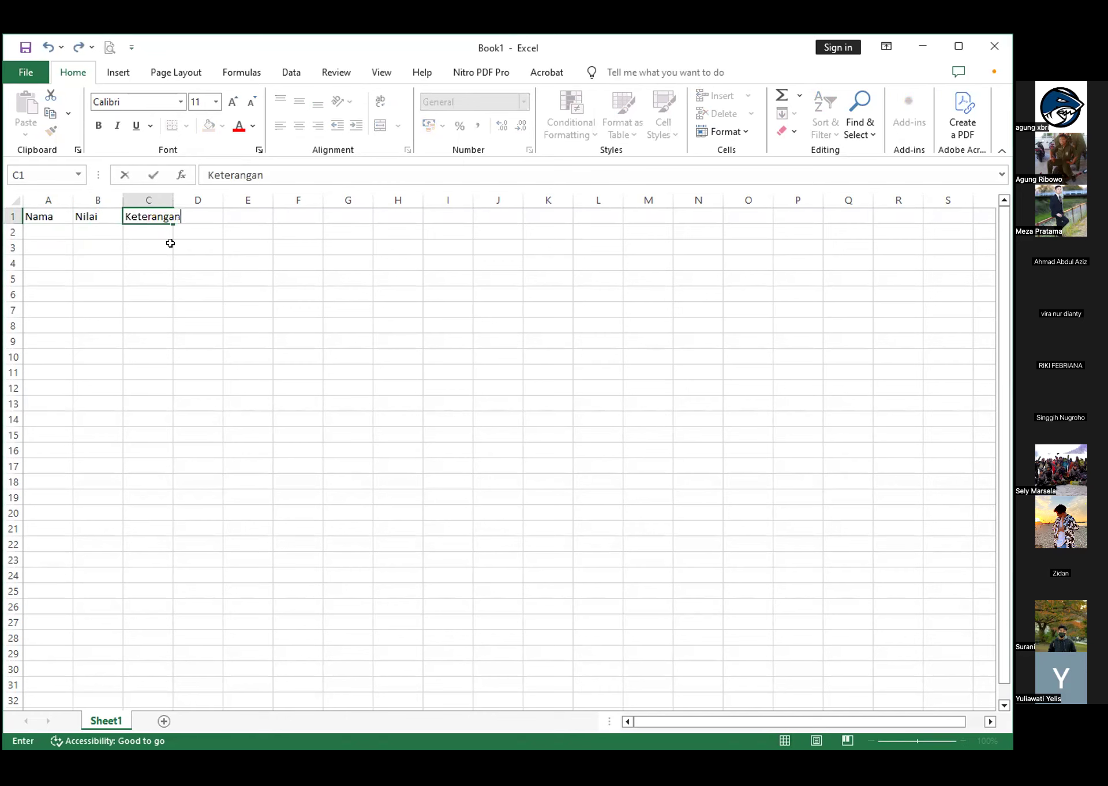
Make the header cells A1:D1 bold
key(Left)
key(Left)
key(shift+Right)
key(shift+Right)
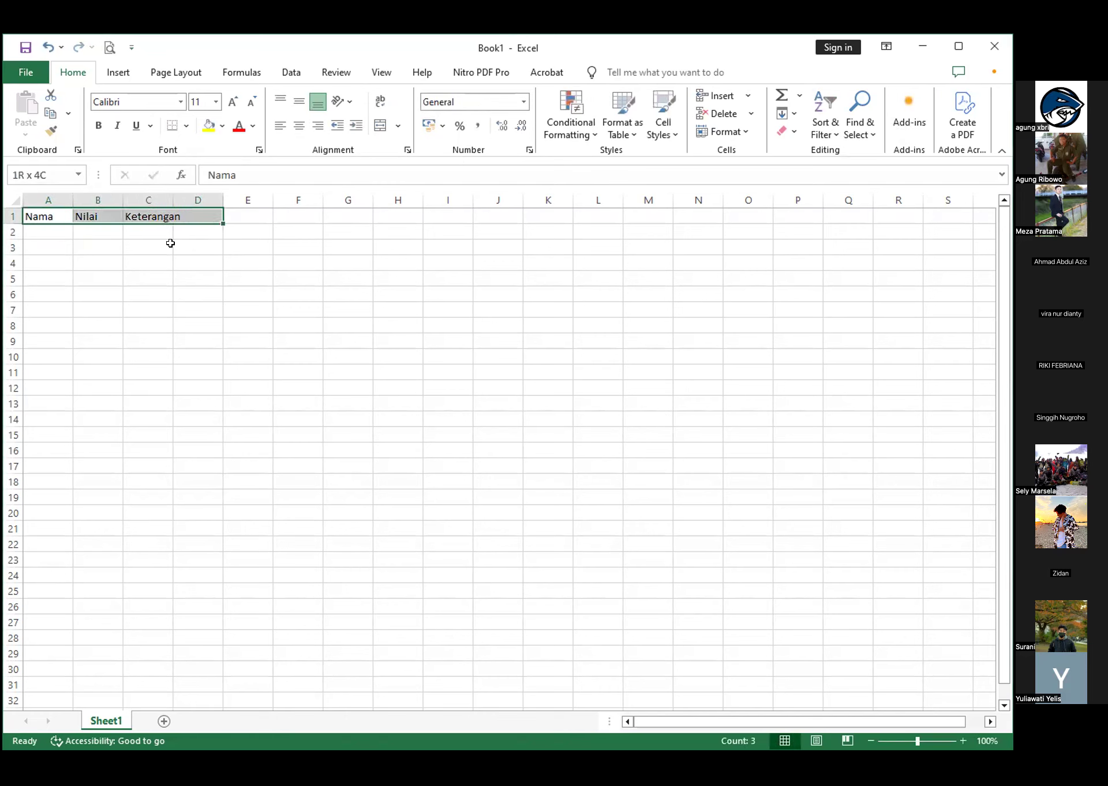
key(ctrl+b)
key(Down)
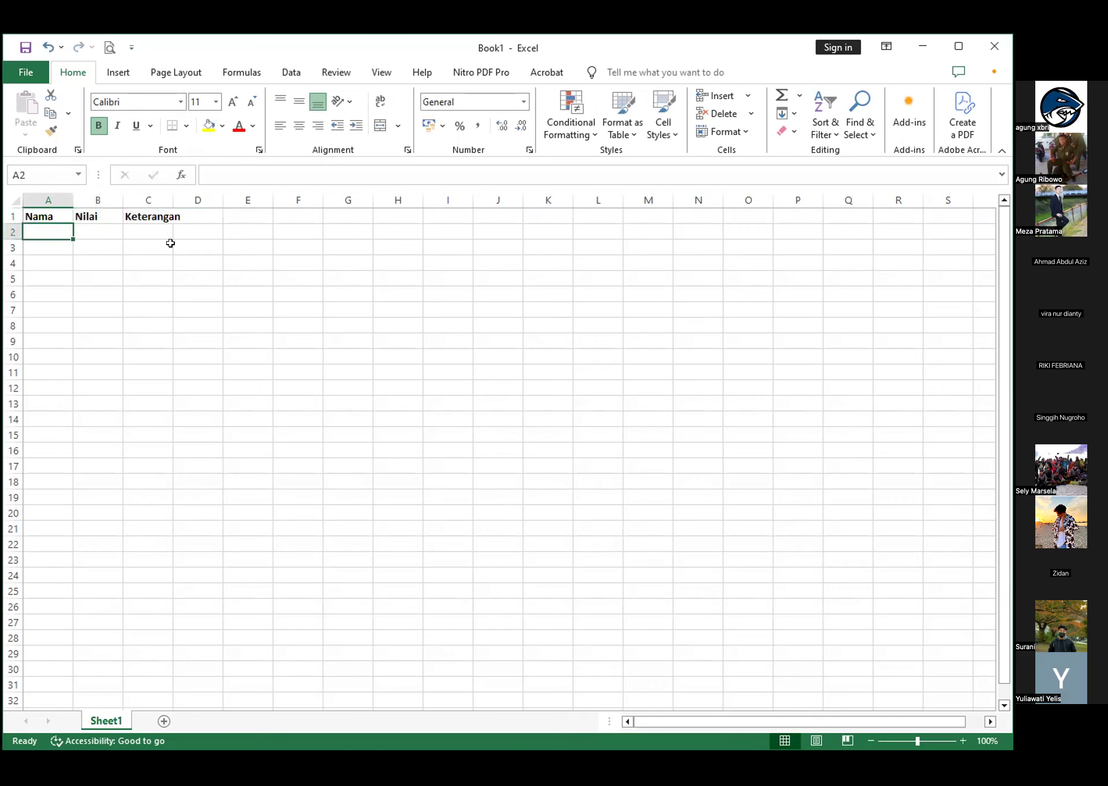
Fill the Nama column with five students' first names in cells A2 to A6
text(Faisal)
key(Return)
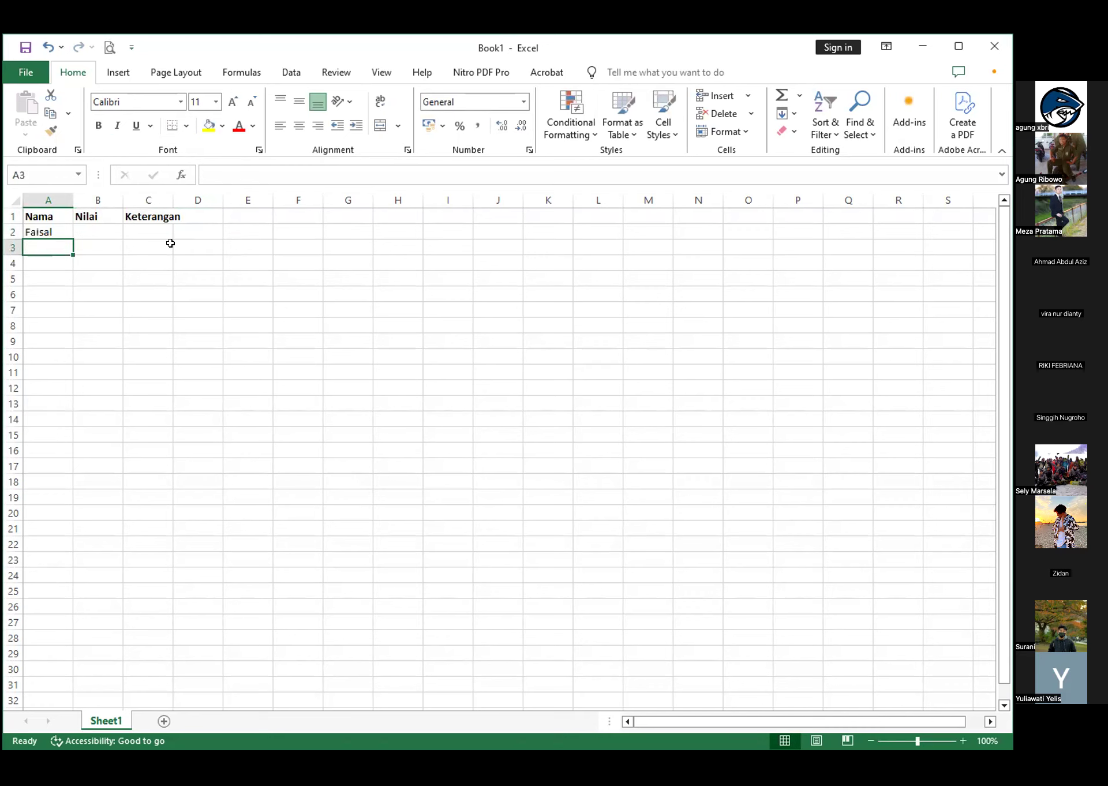
text(Hery)
key(Return)
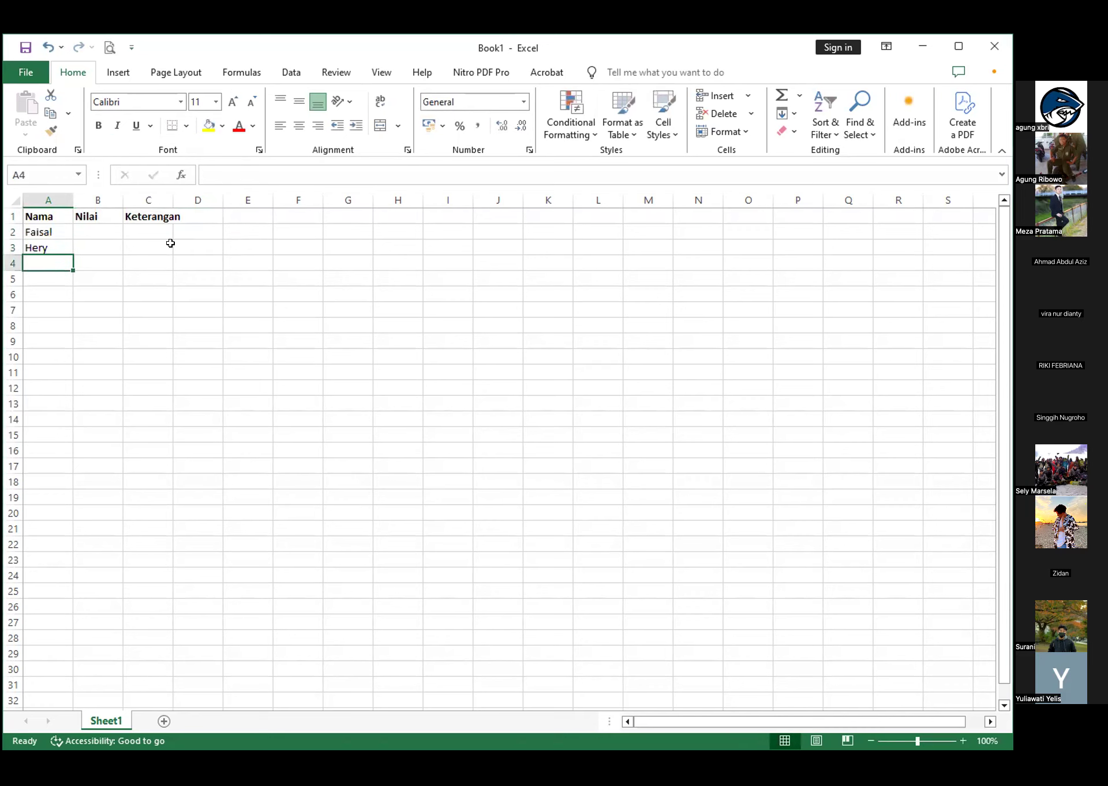
text(Deni)
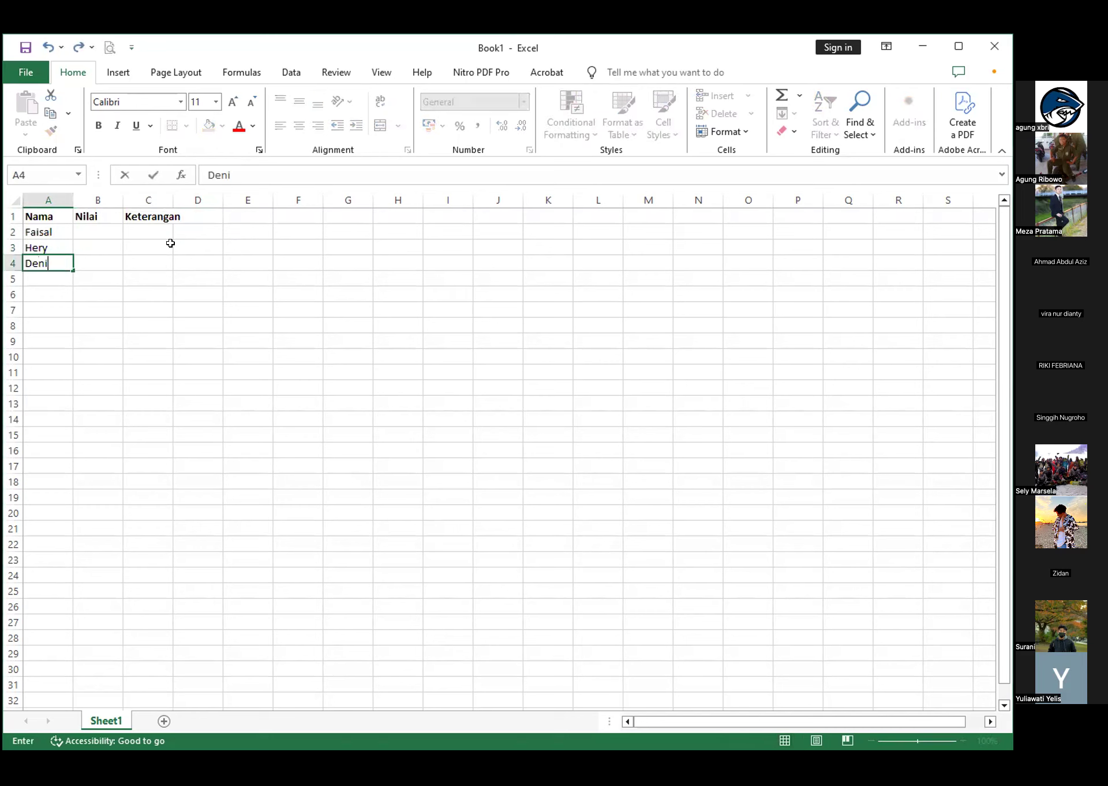
key(Return)
text(Ririn)
key(Return)
text(POetrit)
key(BackSpace)
key(BackSpace)
key(BackSpace)
key(BackSpace)
key(BackSpace)
key(BackSpace)
text(entas)
key(BackSpace)
key(Tab)
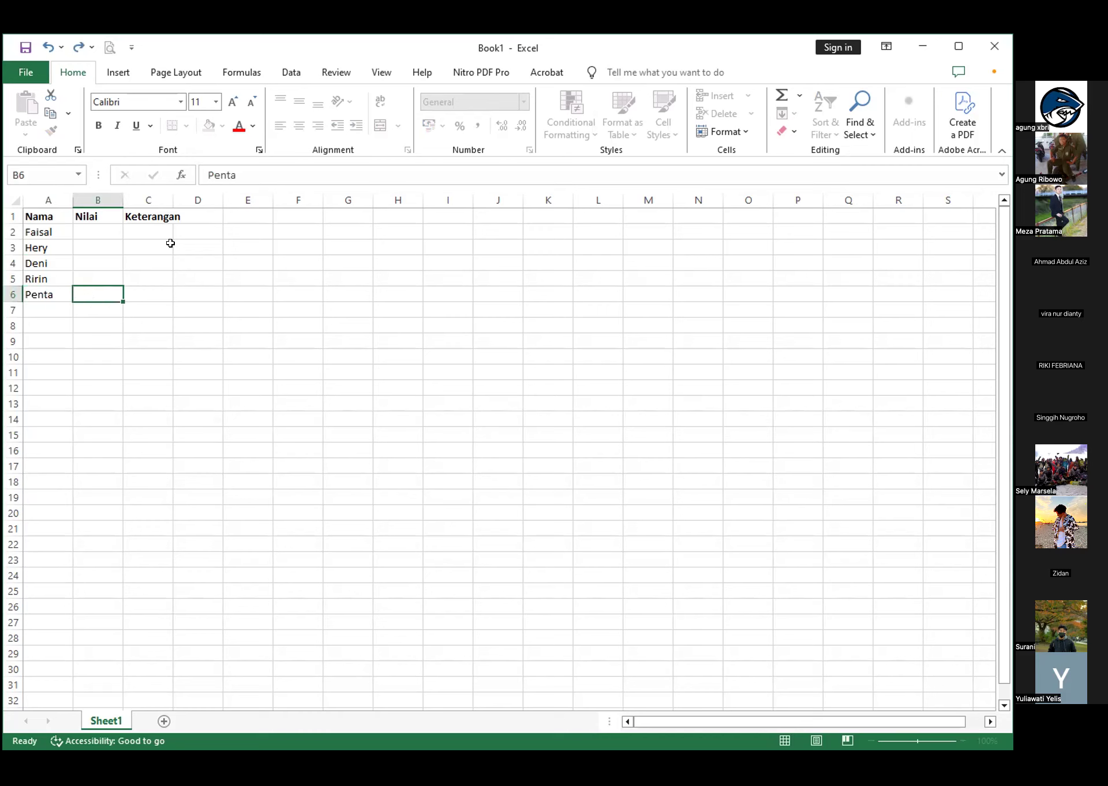
Enter the scores 75, 50, 65, 90 and 59 under Nilai in cells B2 to B6
key(Up)
key(Up)
key(Up)
key(Up)
text(75)
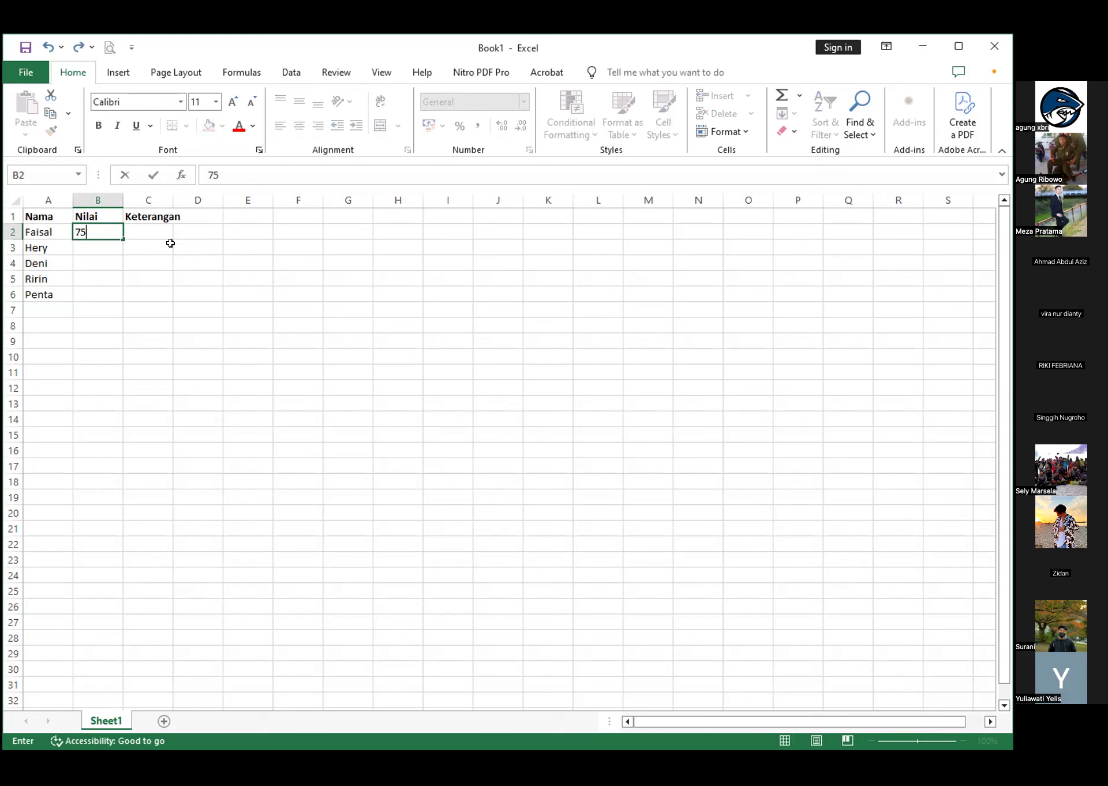
key(Return)
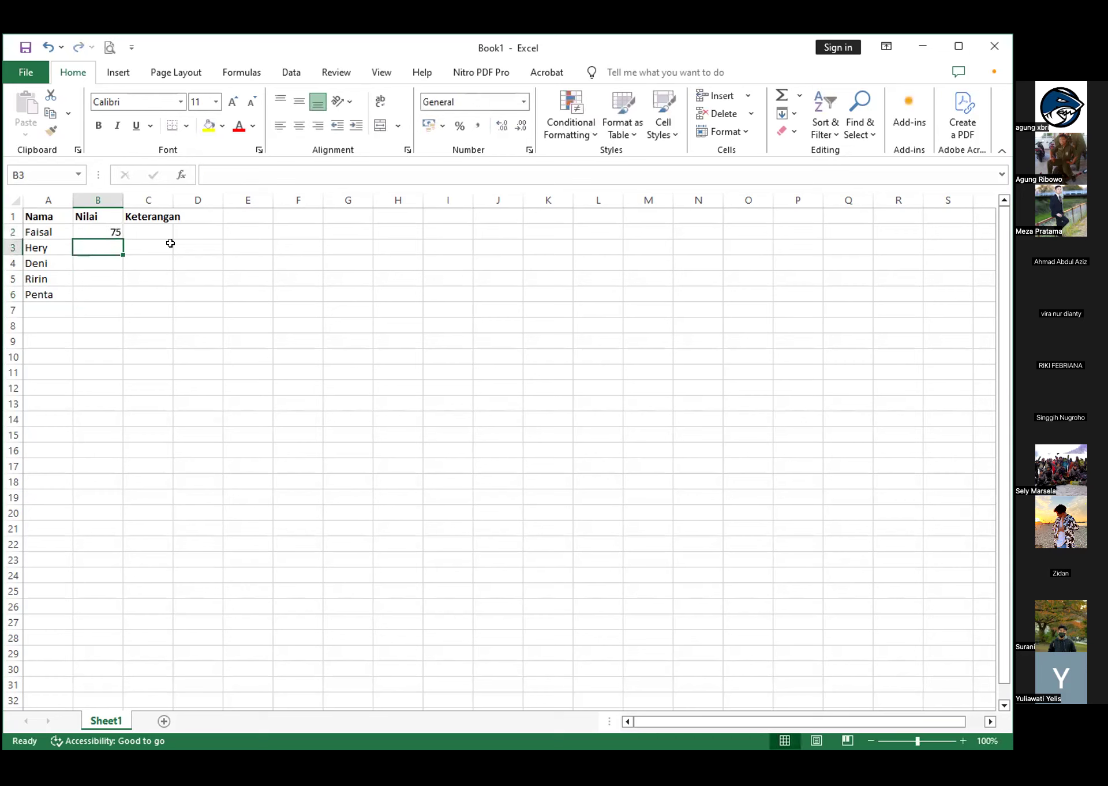
text(50)
key(Return)
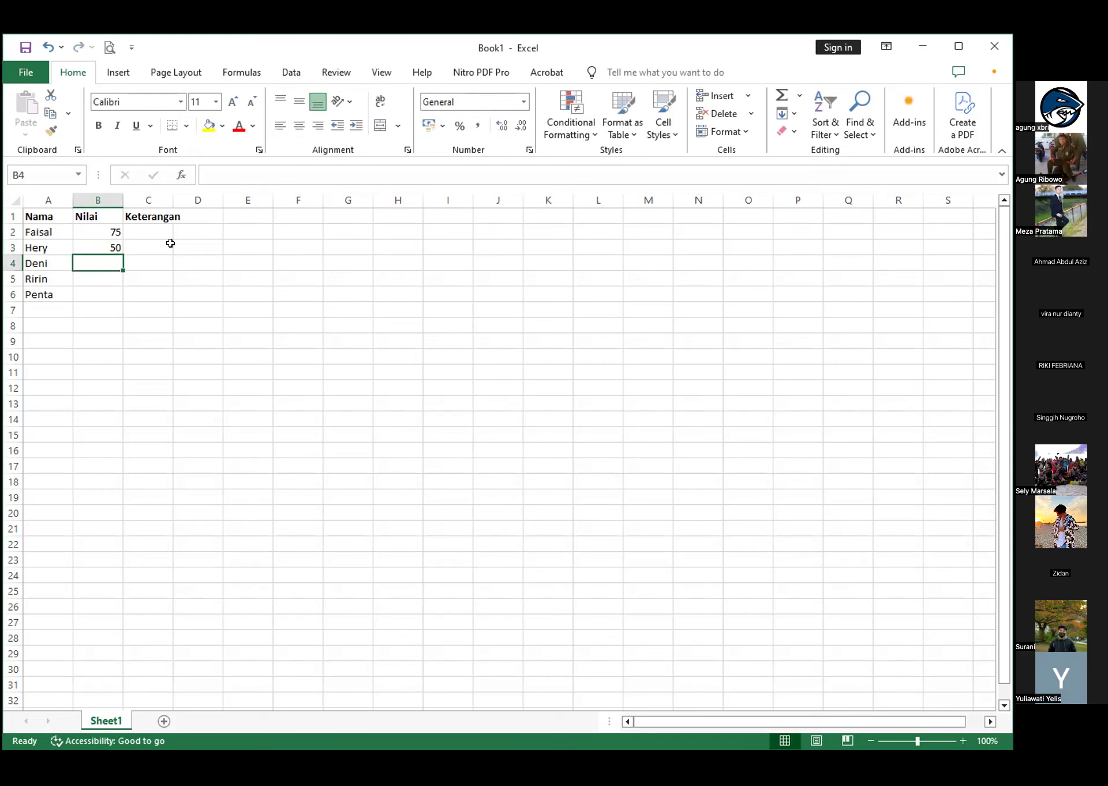
text(65)
key(Return)
text(90)
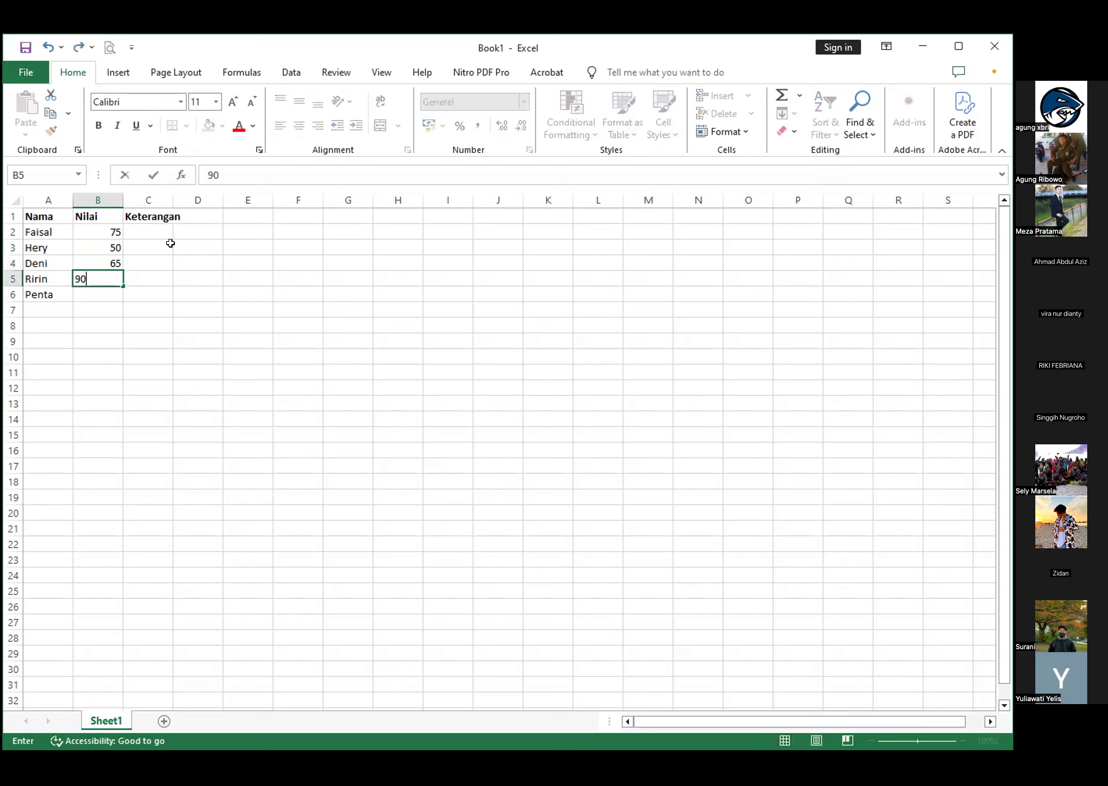
key(Return)
text(59)
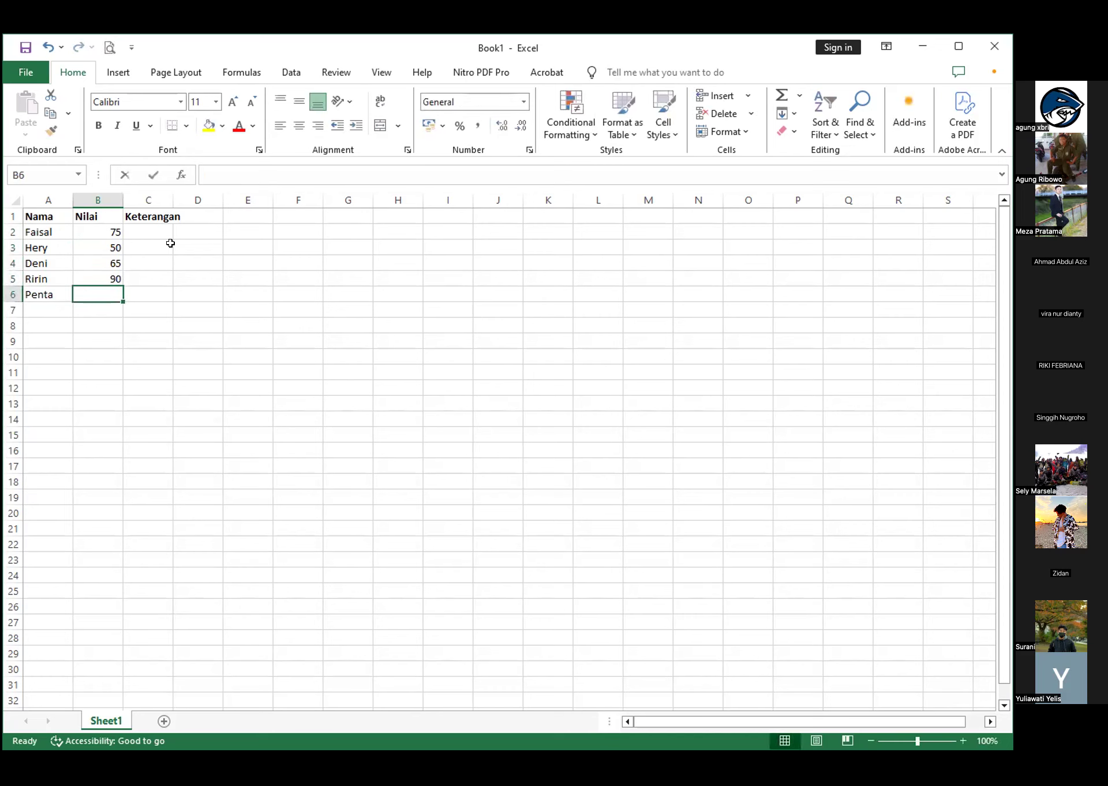
key(Return)
key(Up)
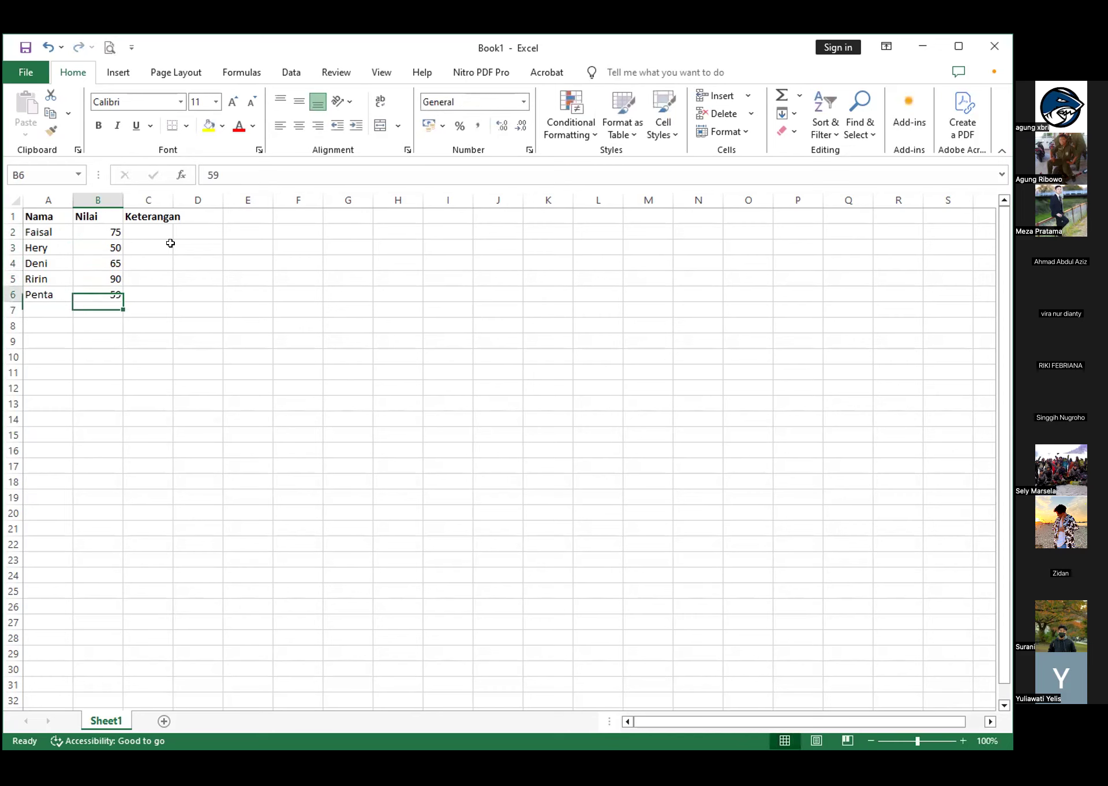
Autofit the width of column C to the Keterangan header
key(Up)
key(Up)
key(Right)
key(Up)
key(Right)
key(Up)
key(Up)
key(Left)
key(Left)
key(Right)
key(Right)
click(155, 214)
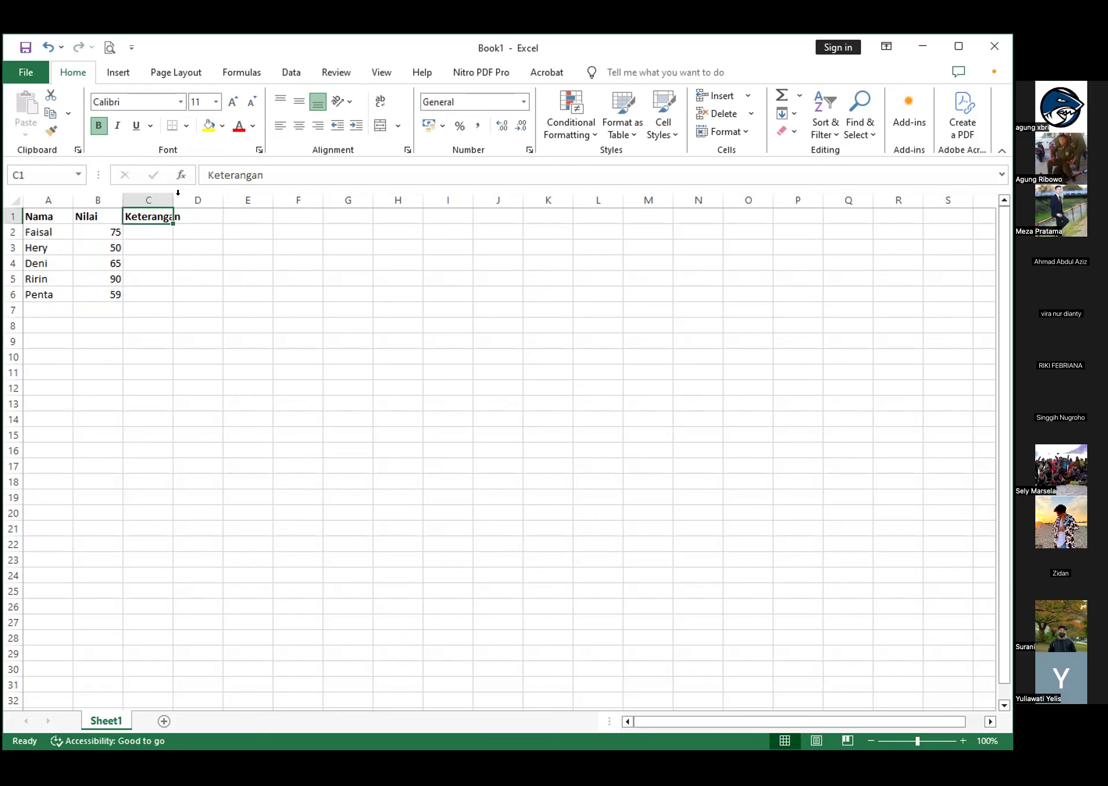
double_click(173, 196)
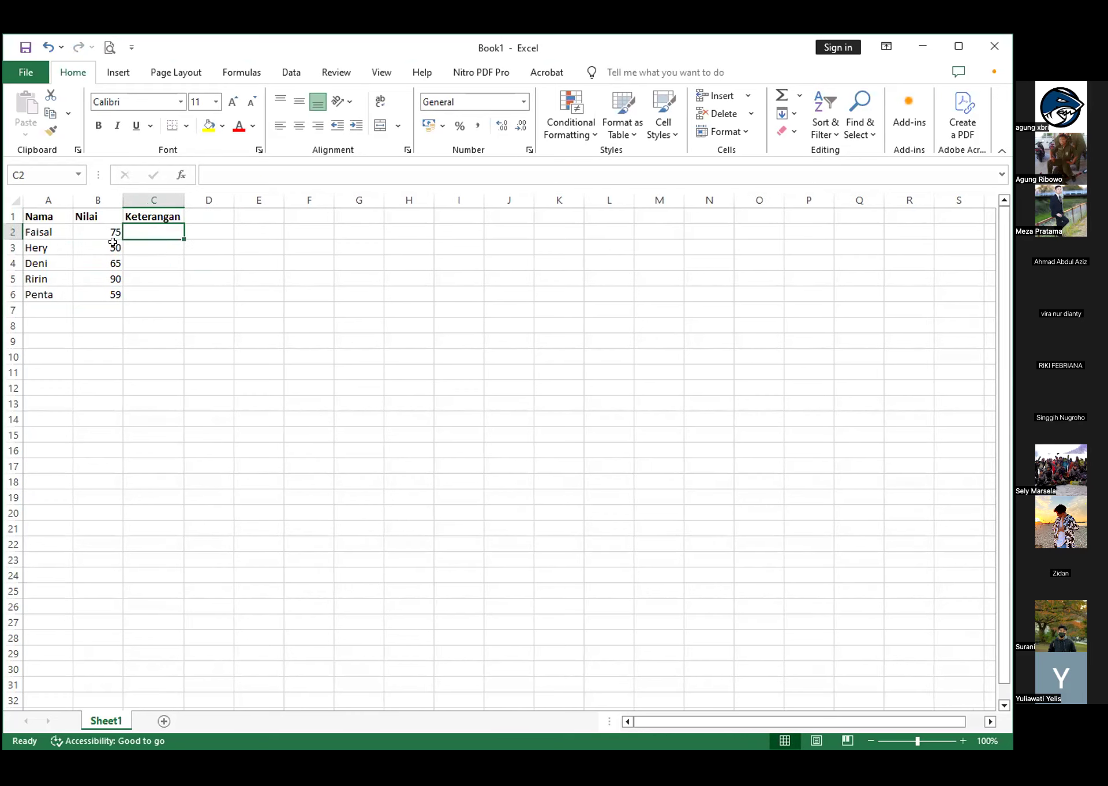
Start an IF formula in C2 with the logical test B2>=60
click(95, 231)
click(157, 227)
click(149, 264)
click(158, 232)
text(=)
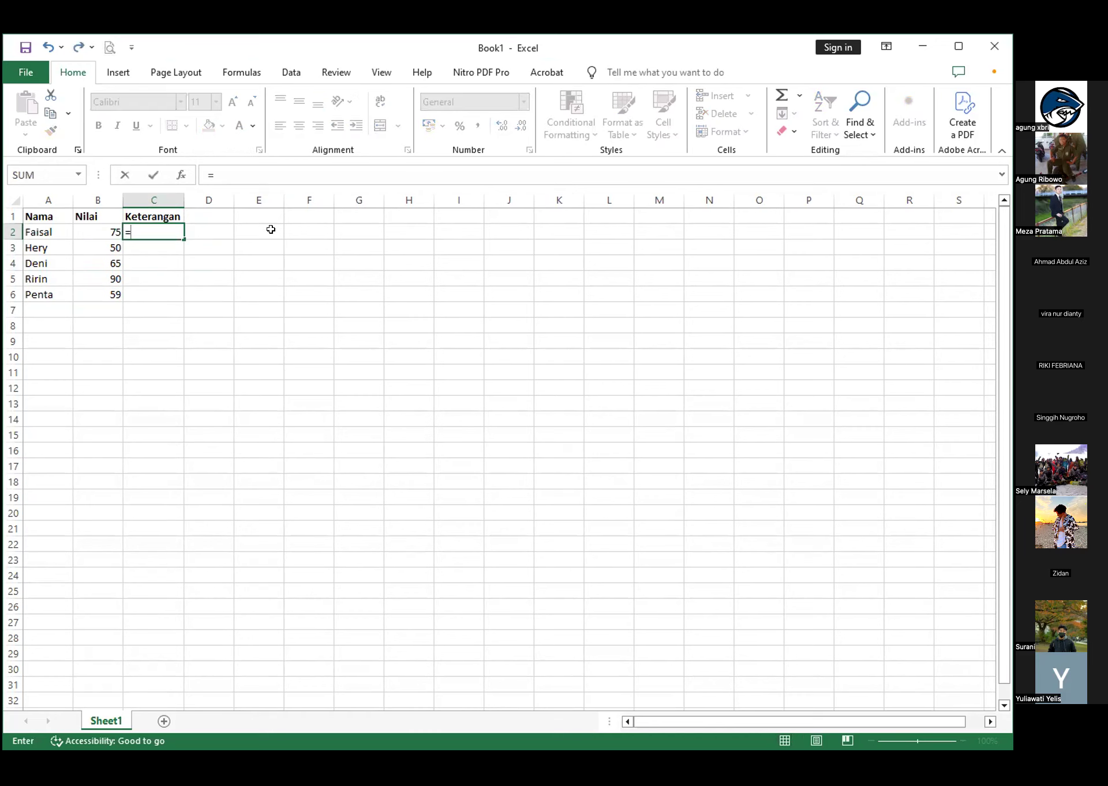
text(IF)
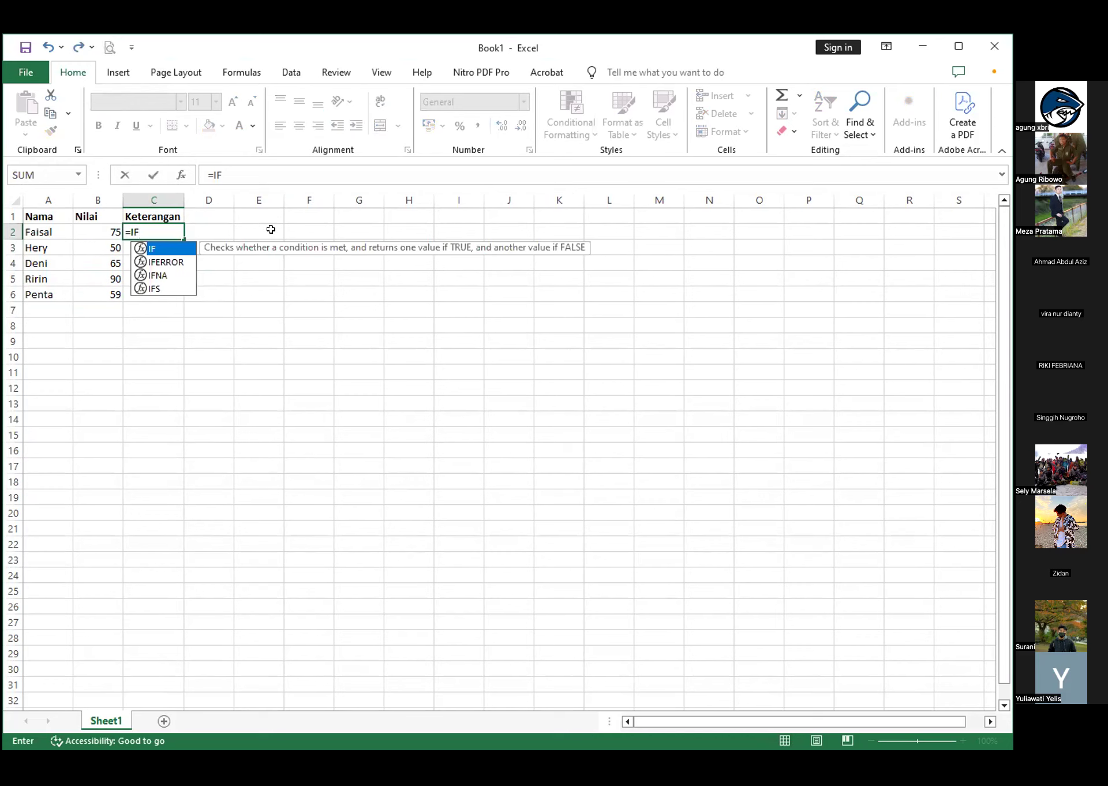
text(()
click(85, 229)
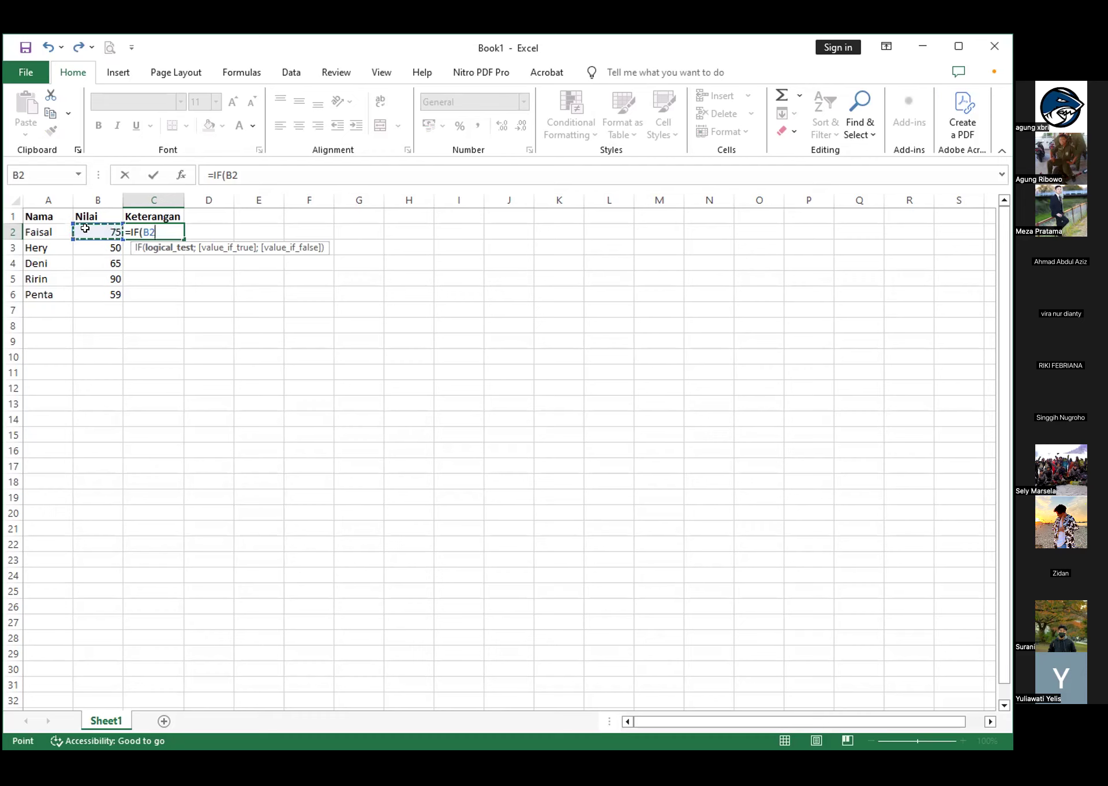
text(>=60;)
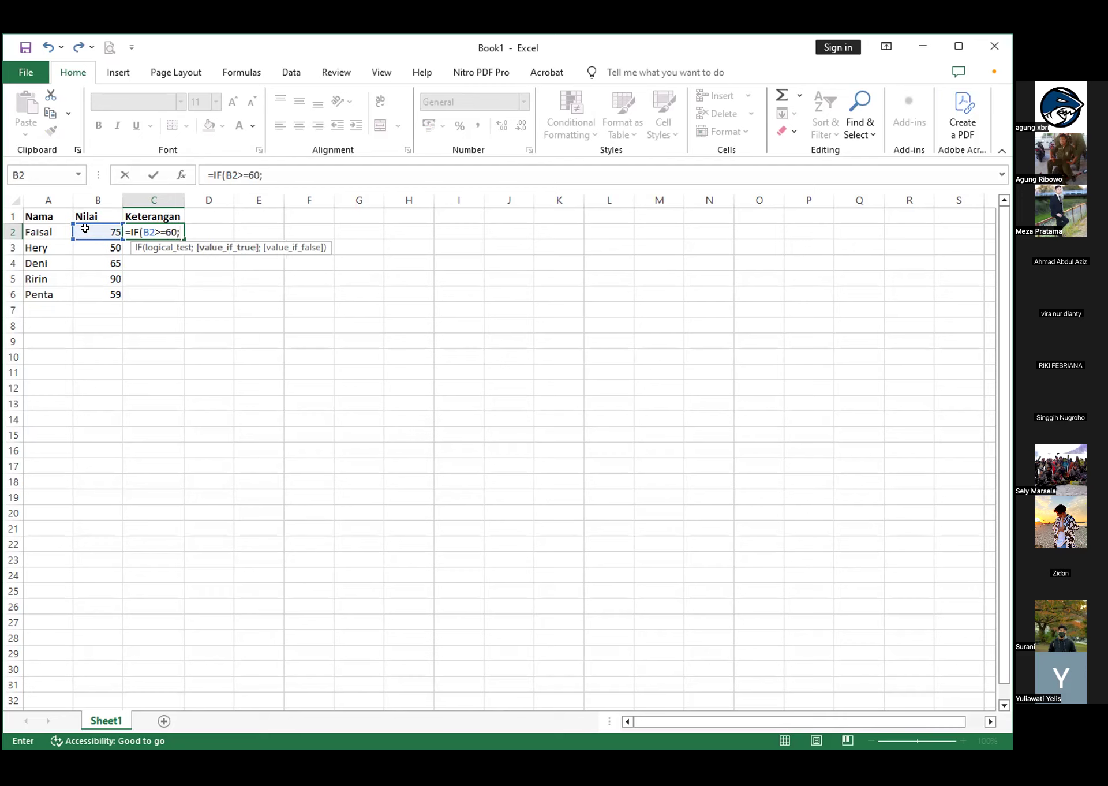
text("LULUS";)
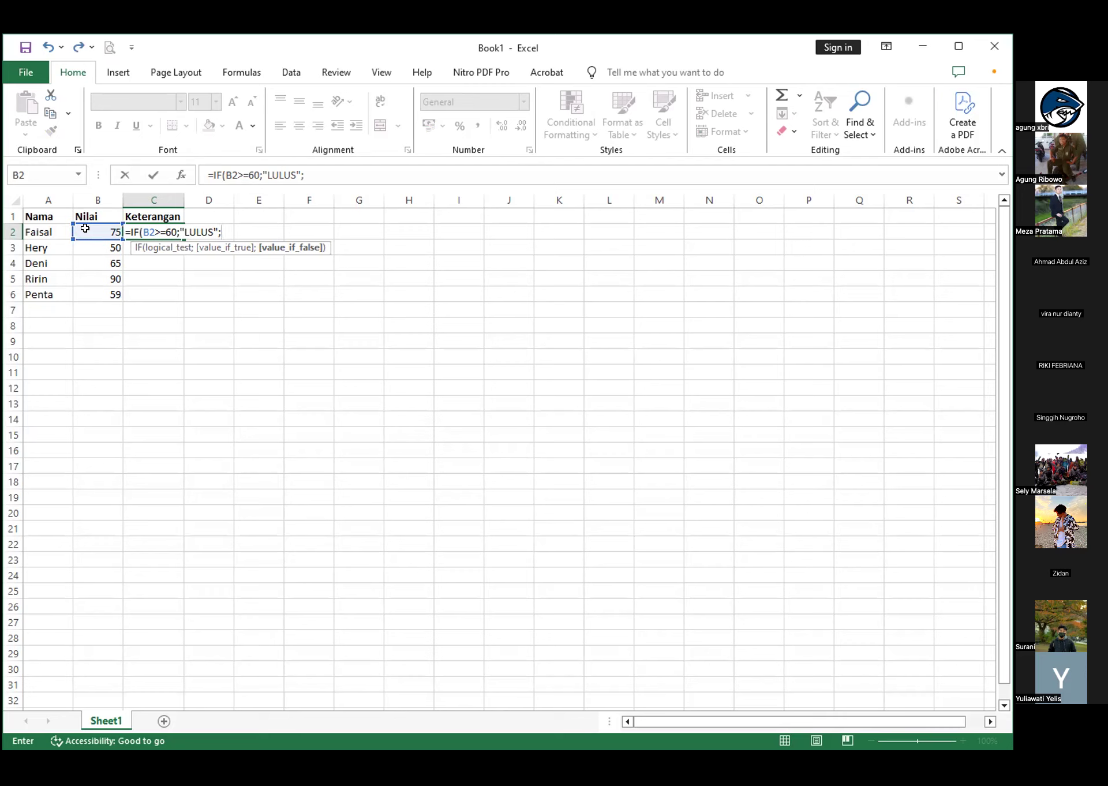
Complete the C2 formula with "LULUS" as the true result and an empty text as the false result
text(")
key(ctrl+Return)
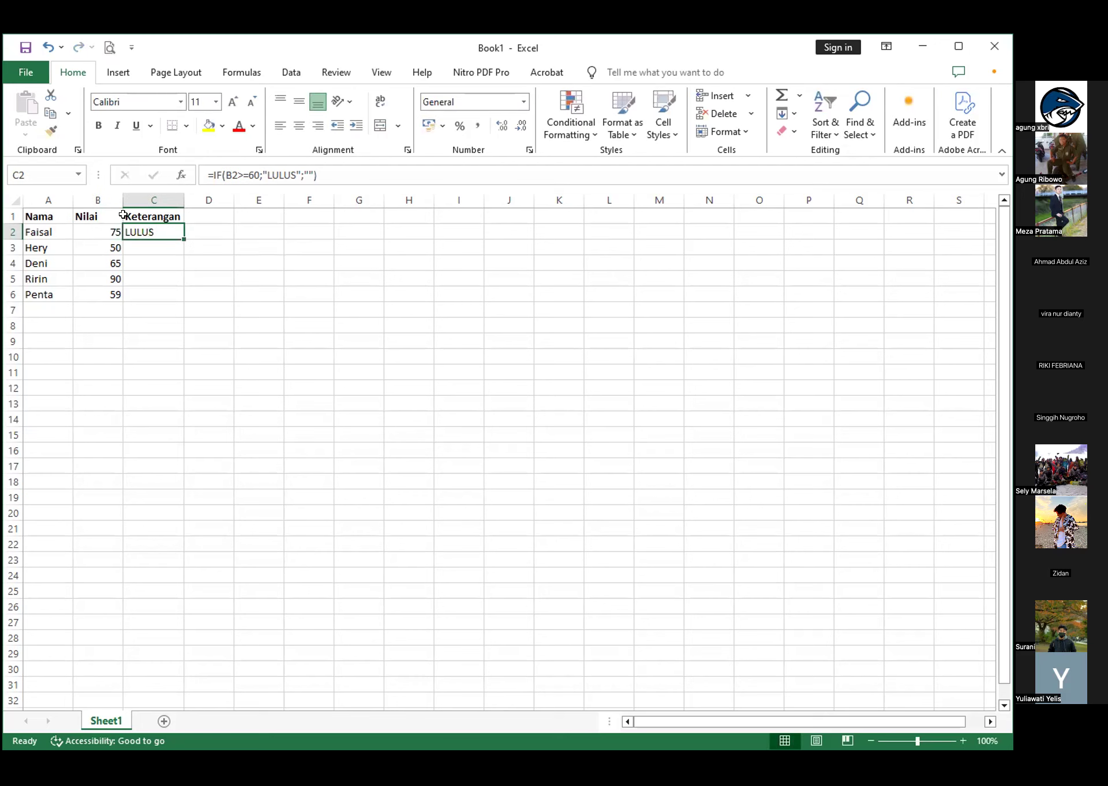
Set the false result in the C2 formula to "GAGAL" and fill the formula down to C10
click(304, 172)
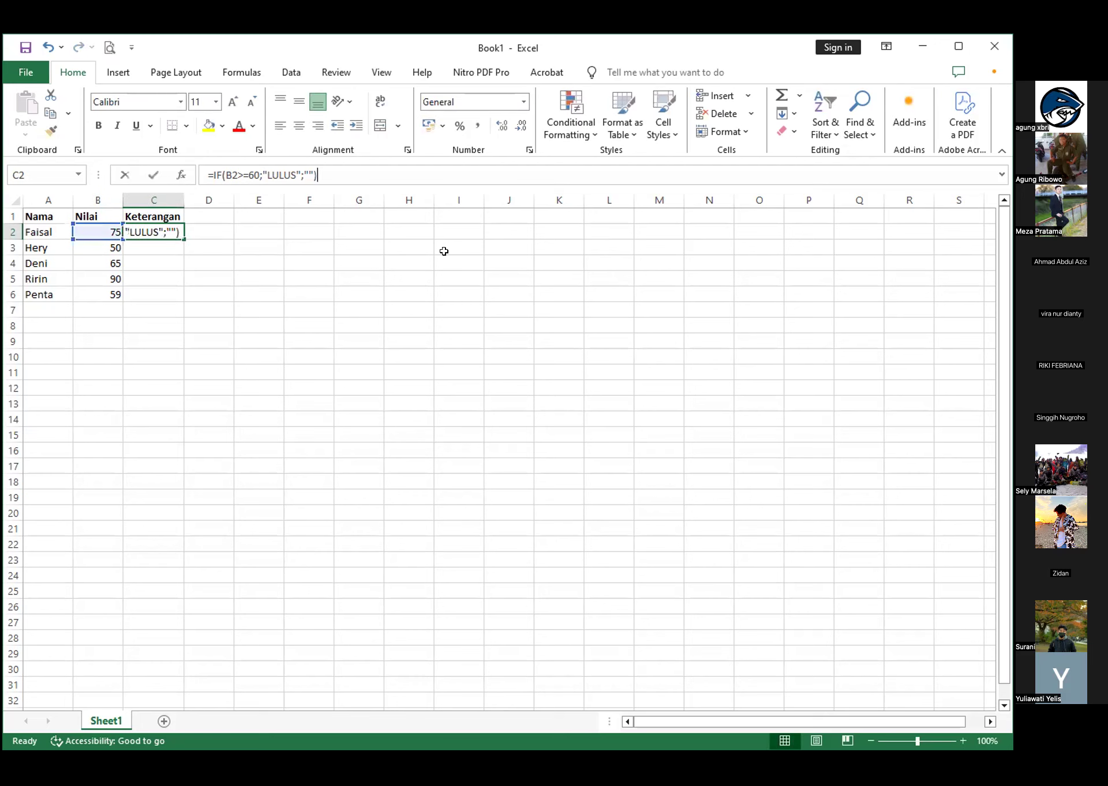
text(GAGAL)
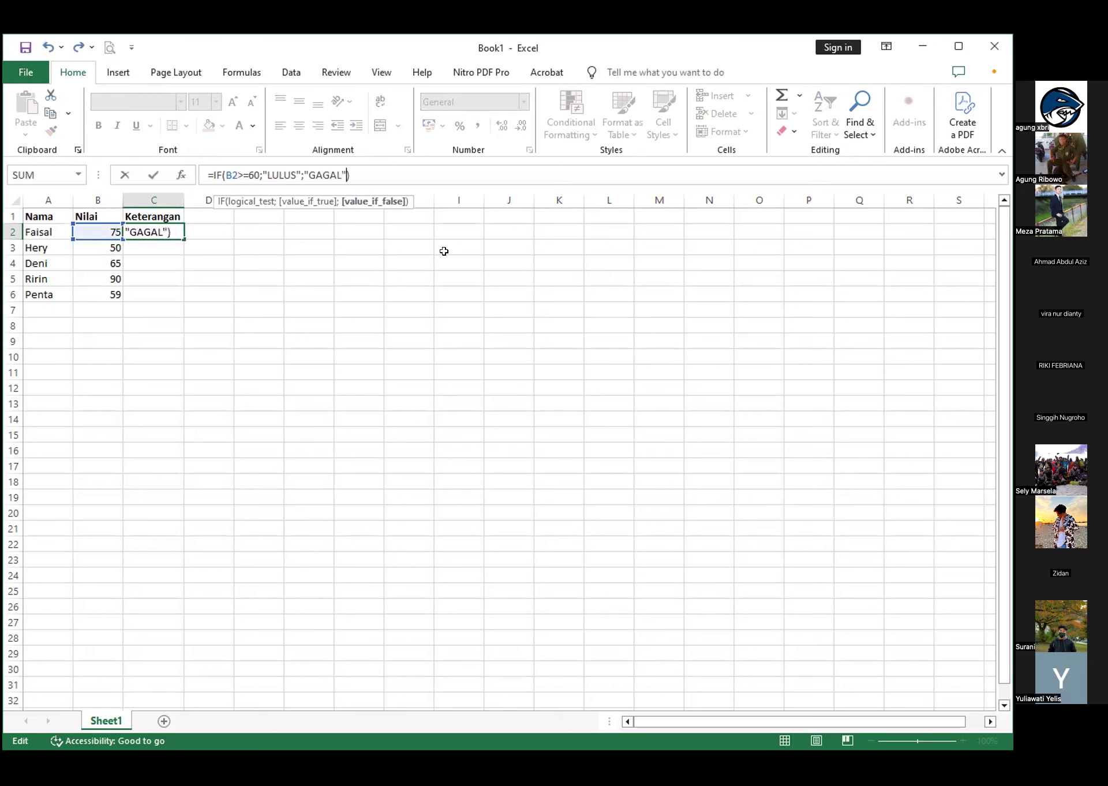
key(Return)
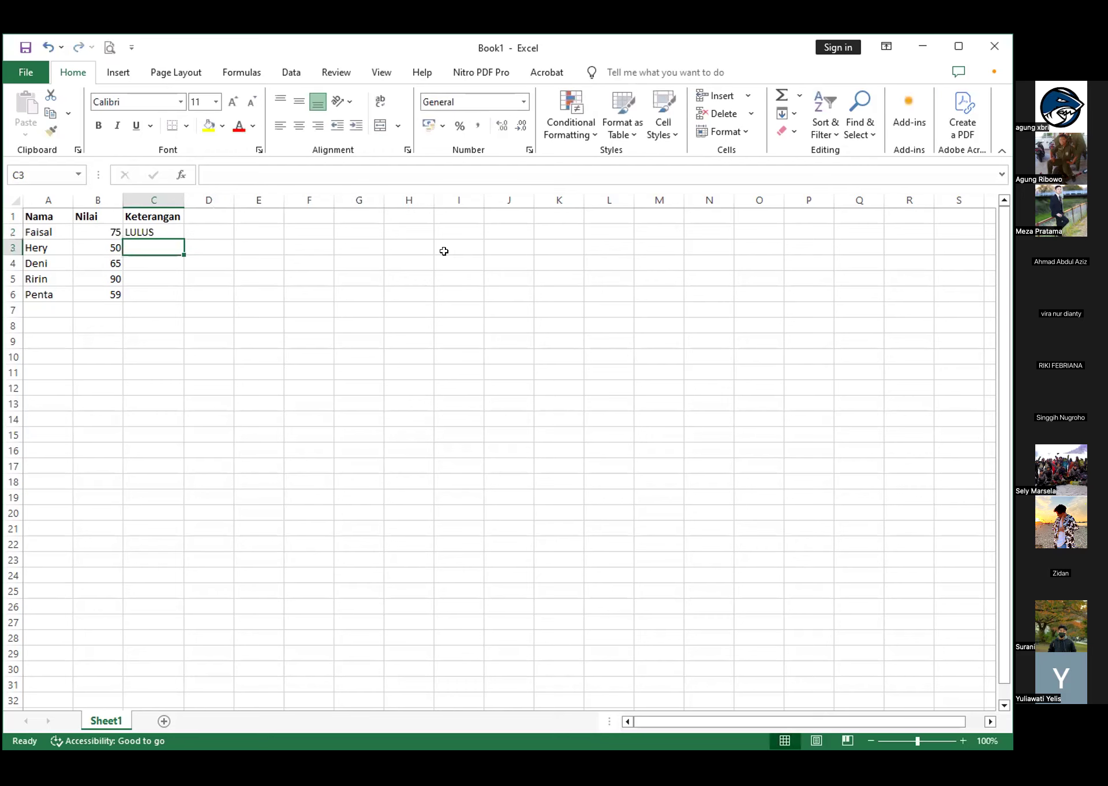
click(160, 232)
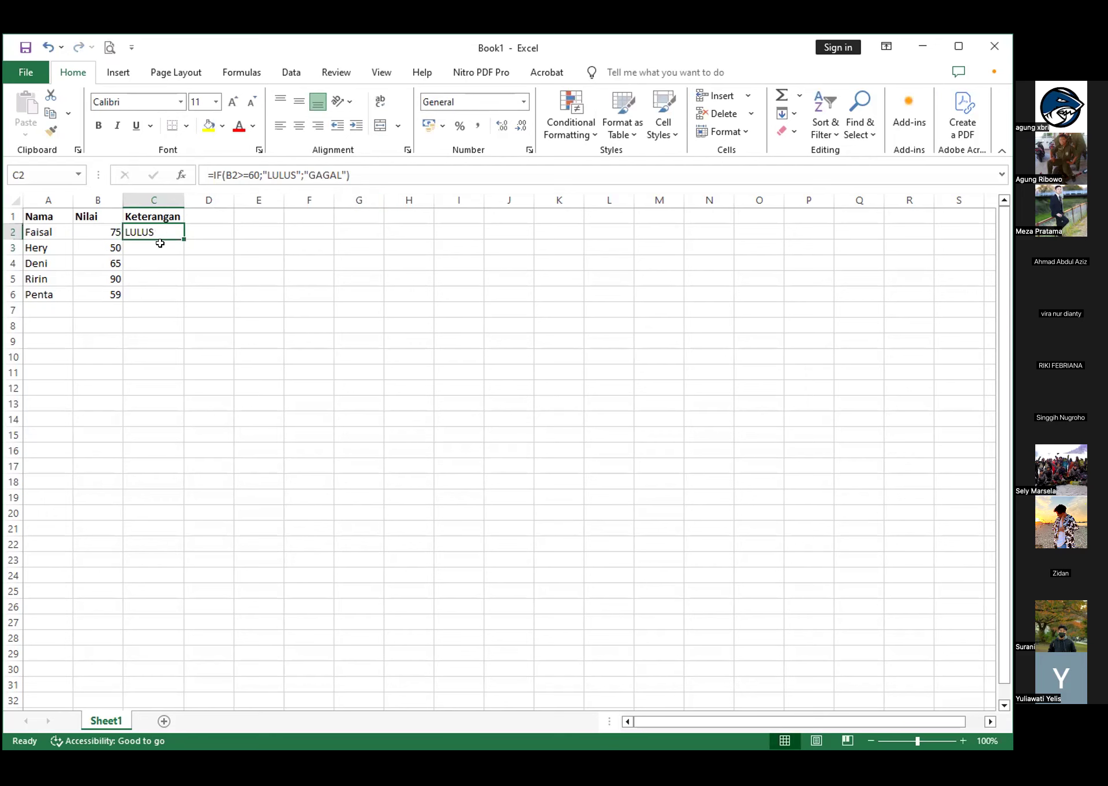
drag(182, 240, 182, 364)
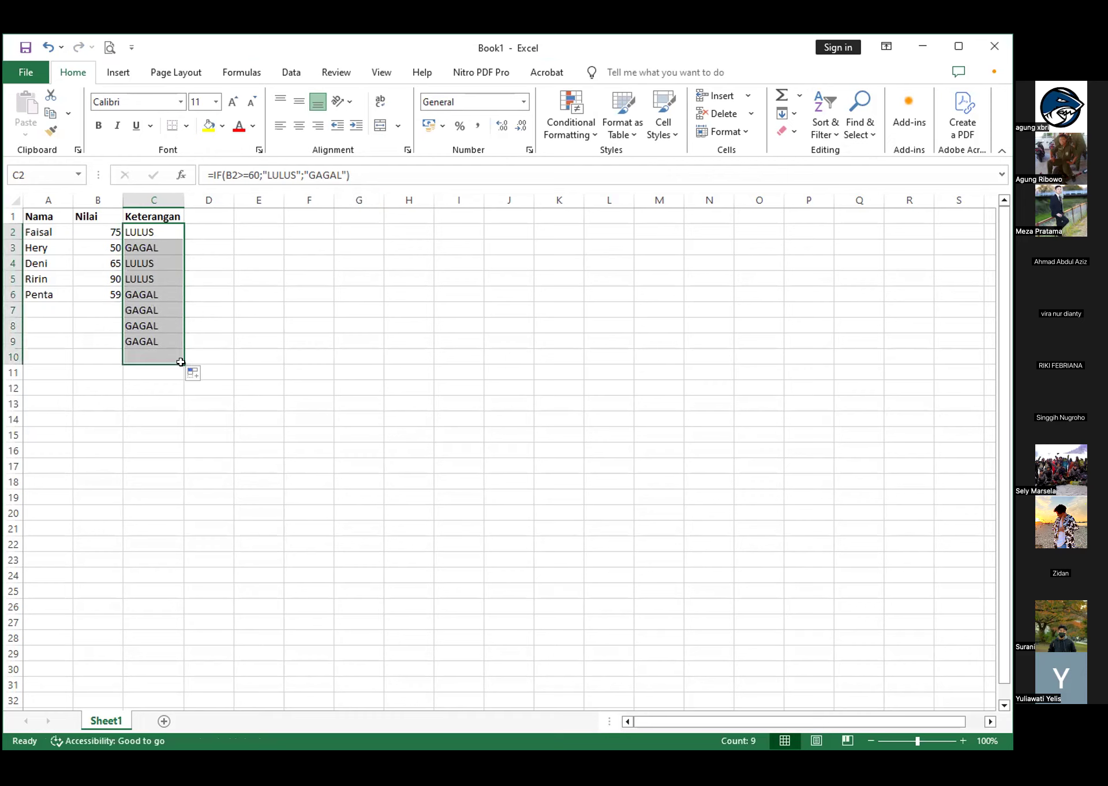
Enter the additional scores 71, 72 and 45 under Nilai in cells B7 to B9
click(118, 311)
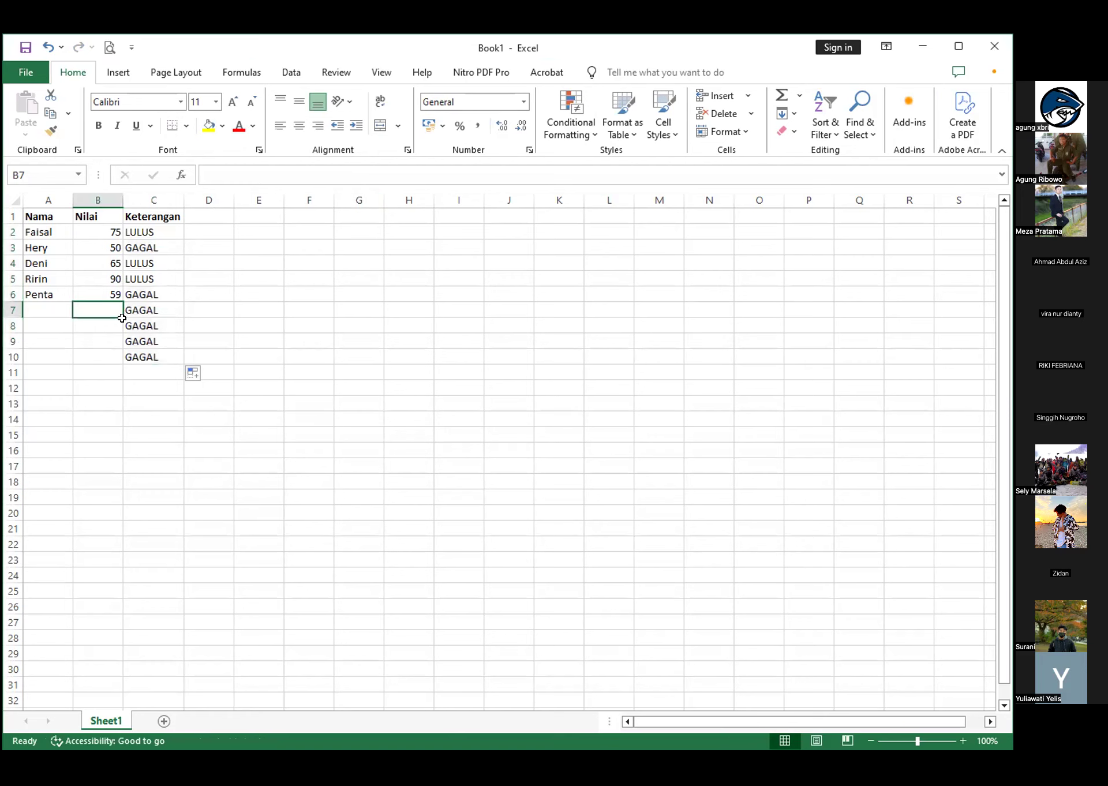
text(70)
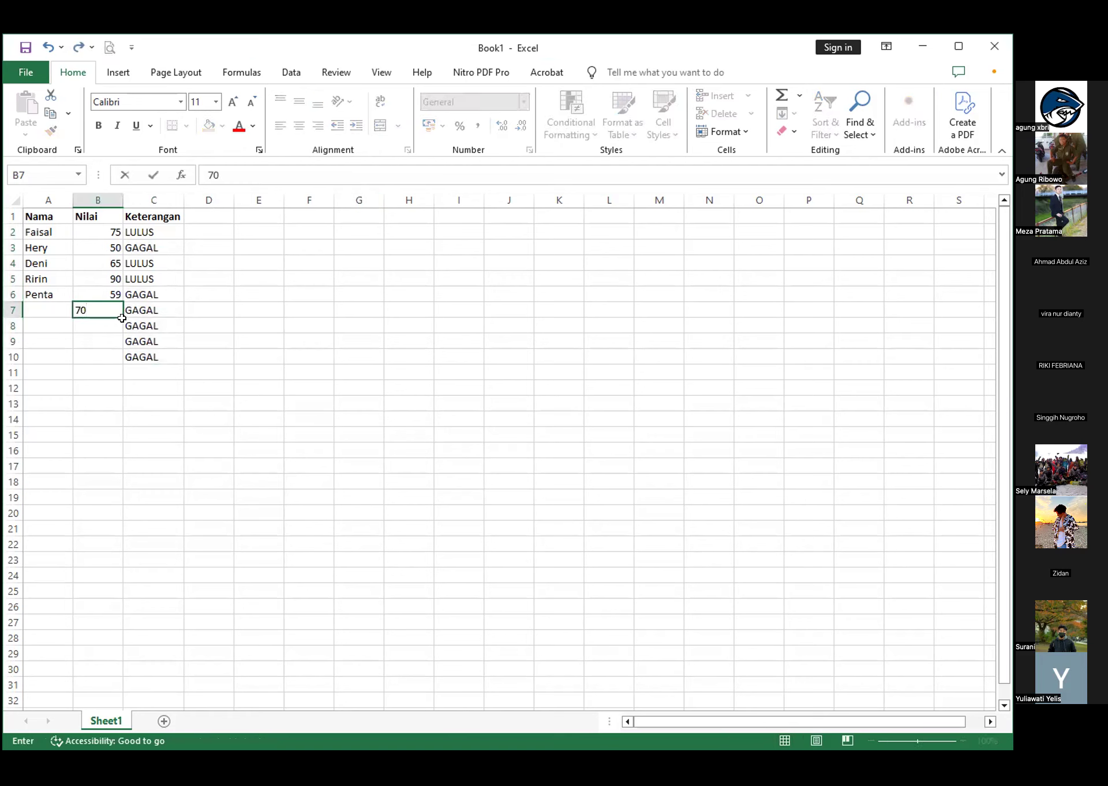
key(BackSpace)
text(1)
key(Return)
text(72)
key(Return)
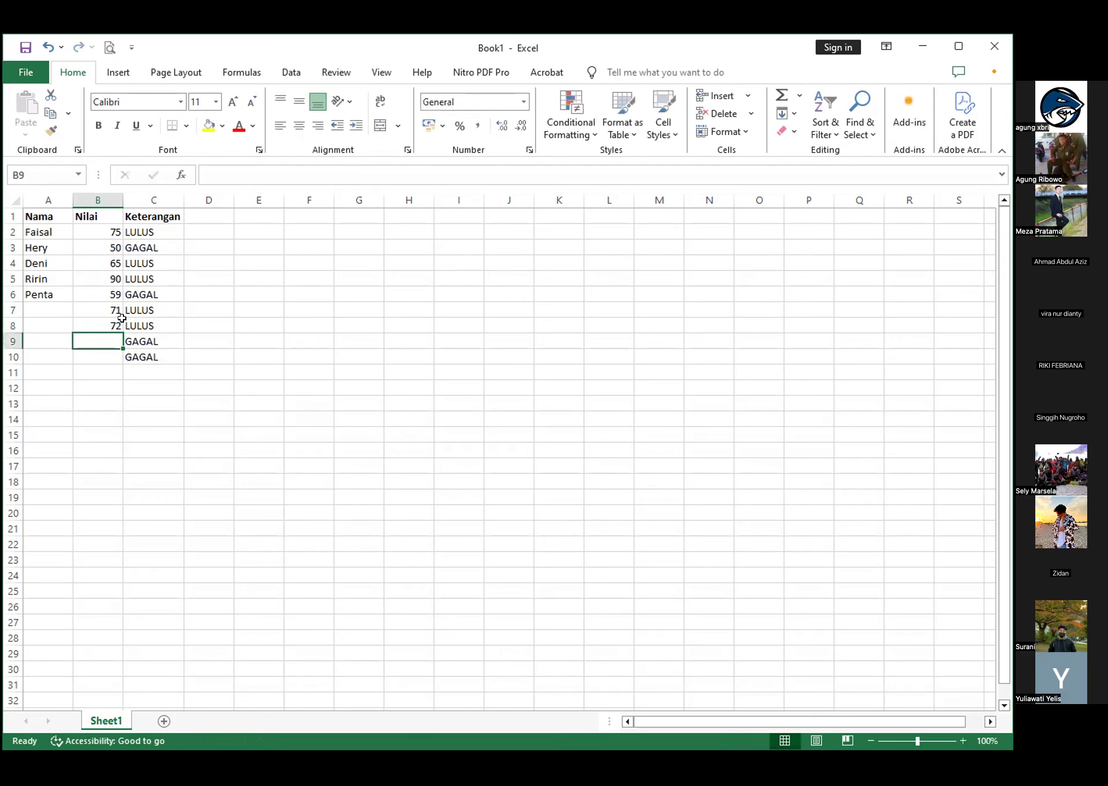
text(45)
key(Return)
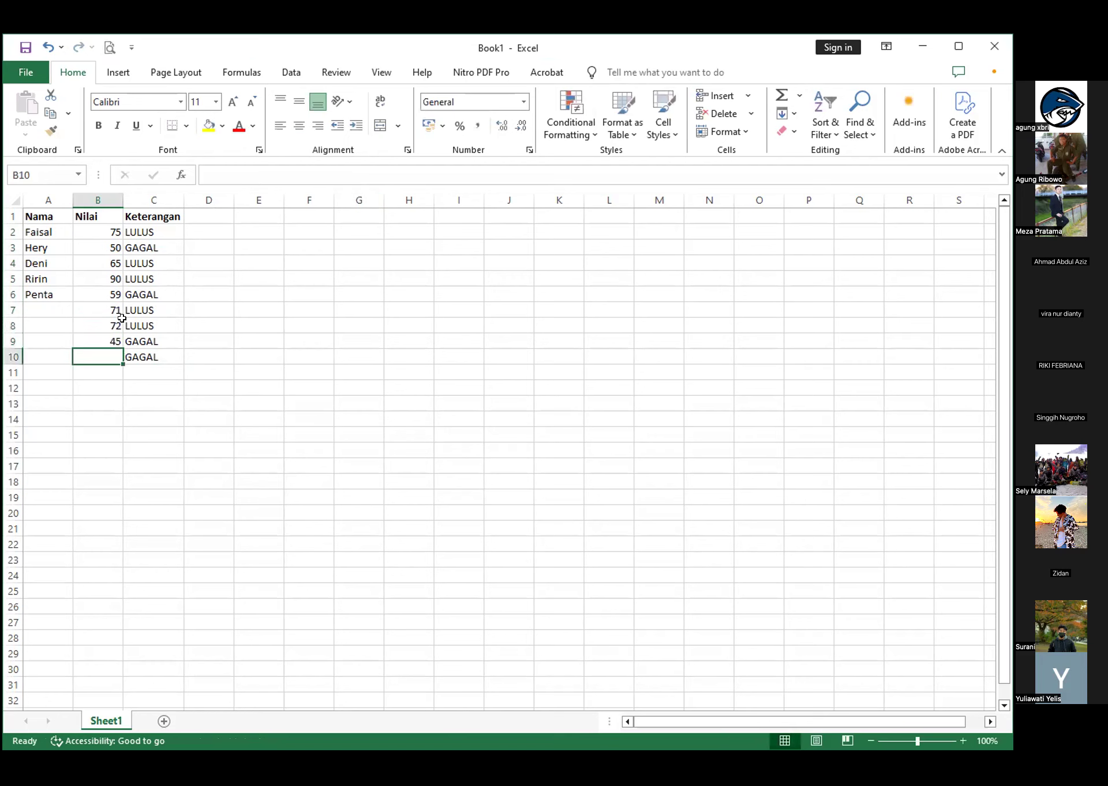
Enter the score 33 in B10, and replace it with 80
text(33)
key(Return)
click(99, 353)
text(80)
key(Return)
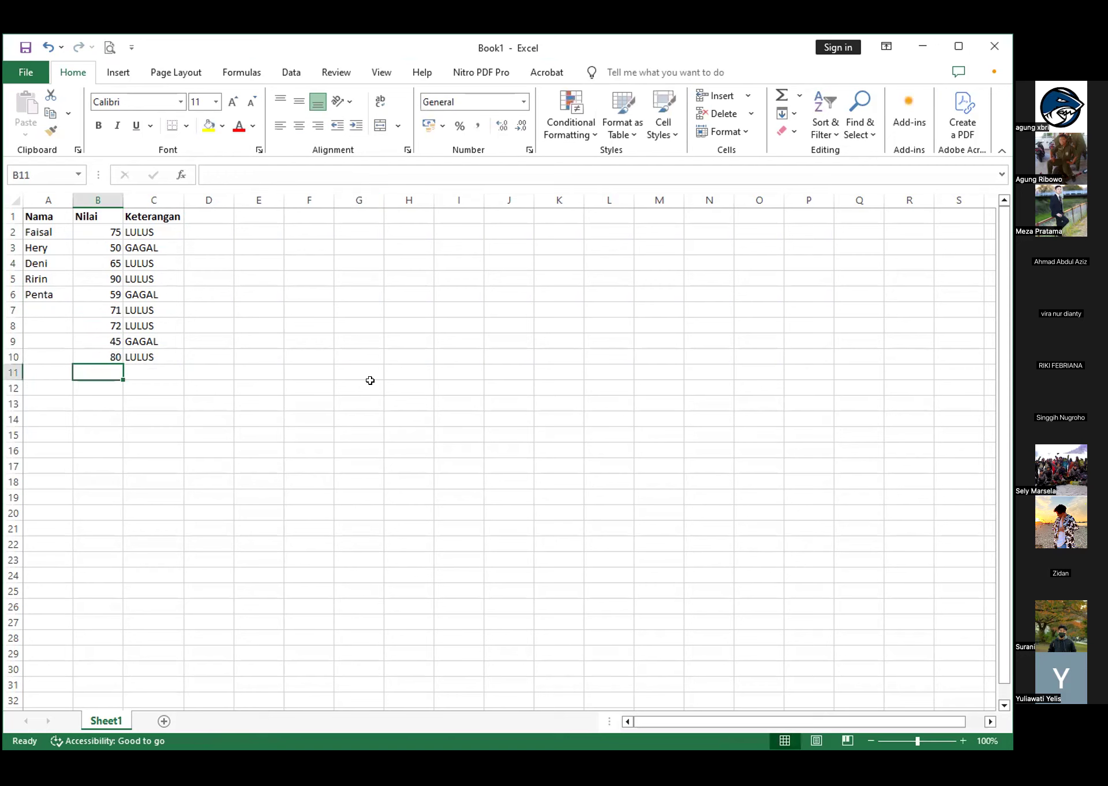
Check the IF formulas of the Keterangan column in cells C6, C4 and C2
click(154, 293)
click(151, 257)
click(160, 229)
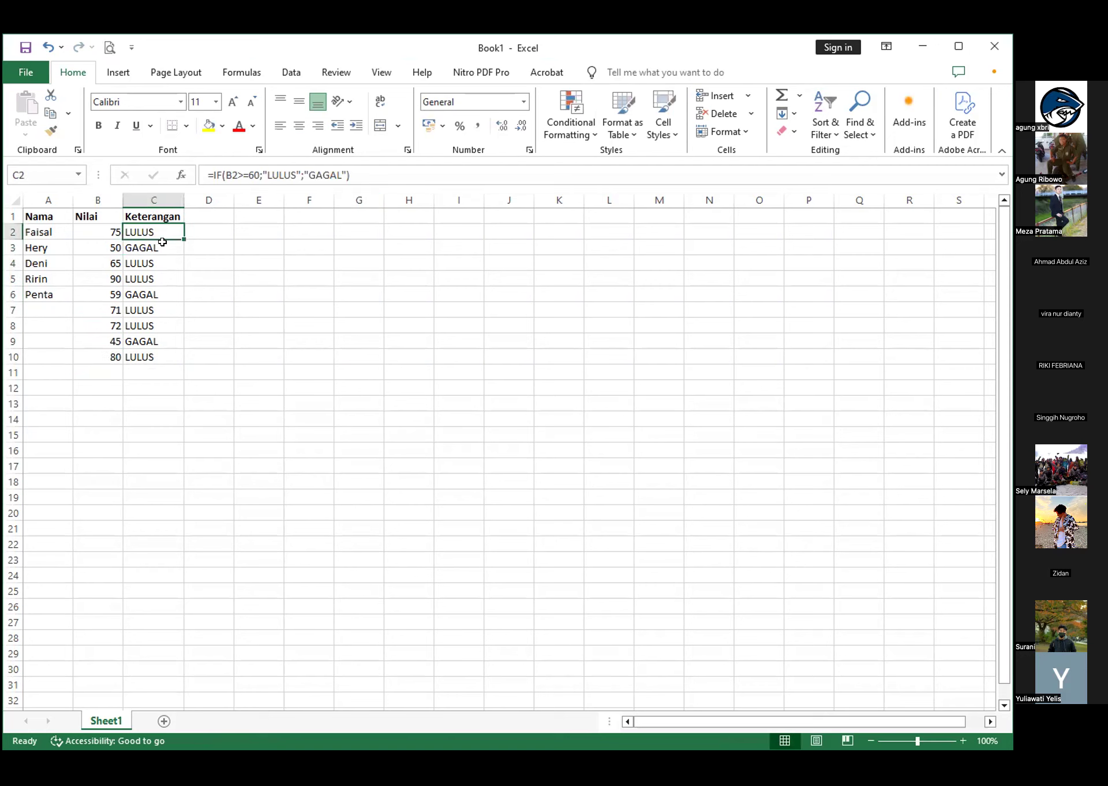
Change the passing threshold in the C2 IF formula to 70
click(229, 172)
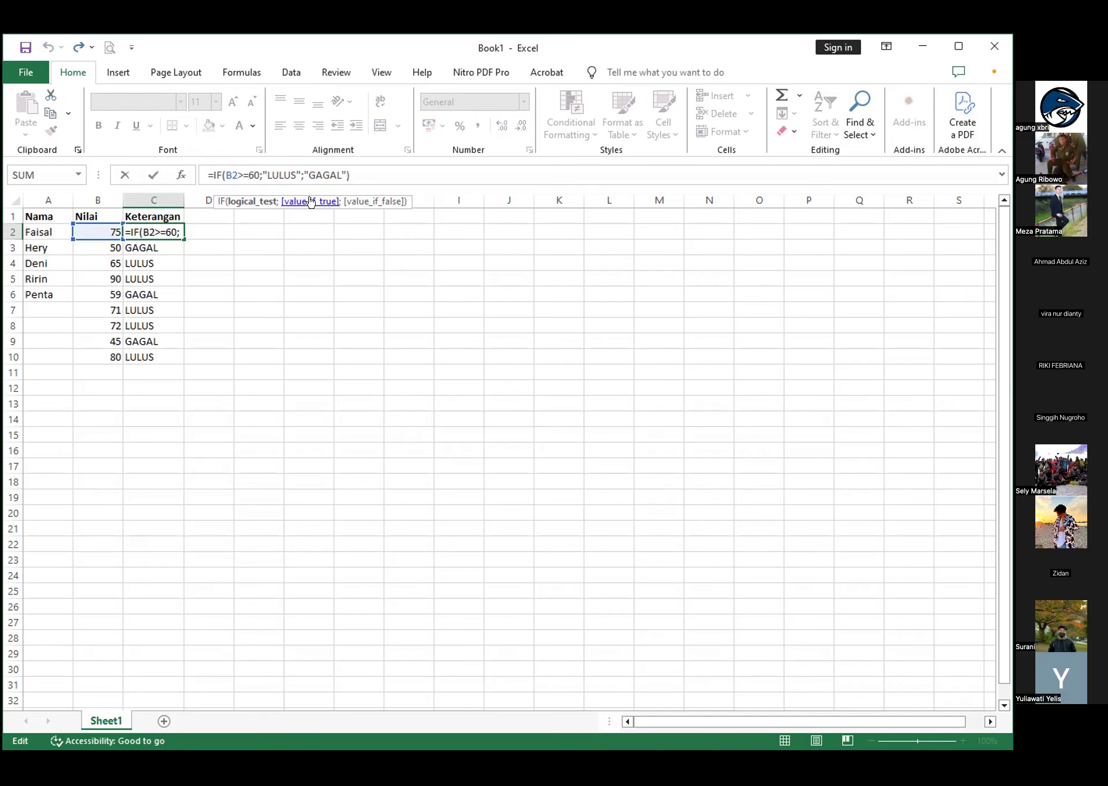
key(shift+Left)
text(7)
key(Right)
key(Right)
key(Right)
key(Right)
key(Right)
key(Right)
key(Right)
key(Right)
key(Right)
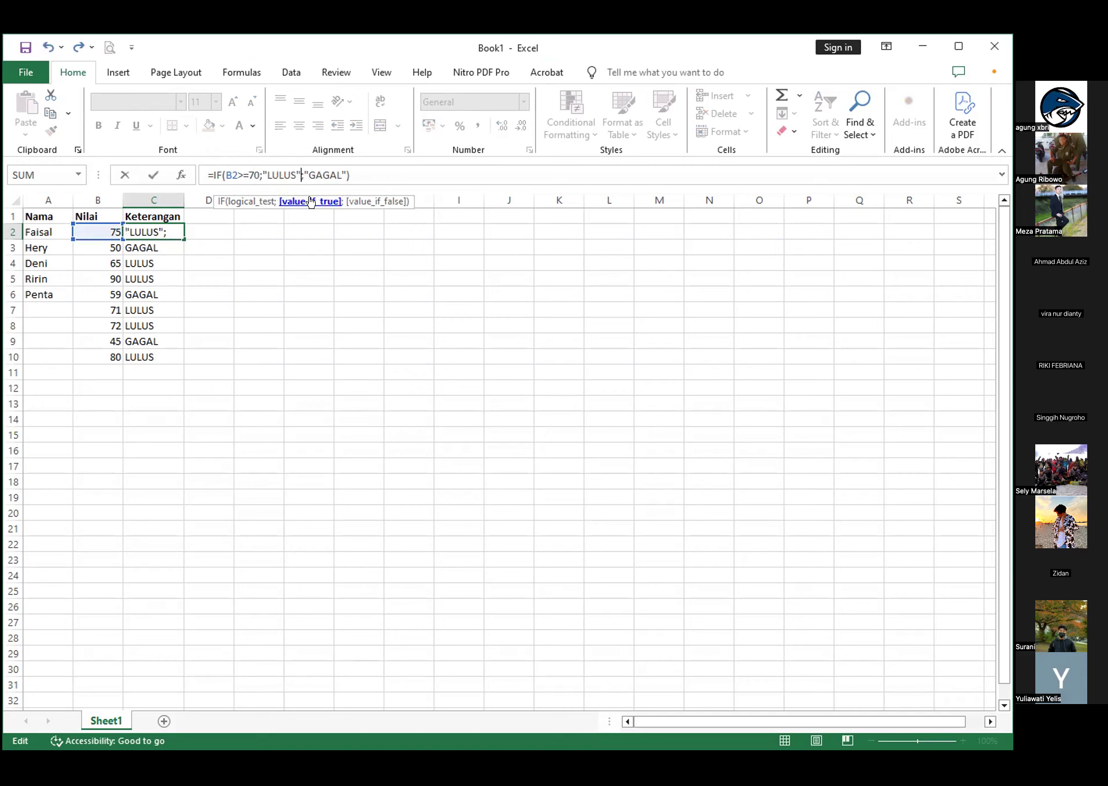
click(371, 168)
key(Return)
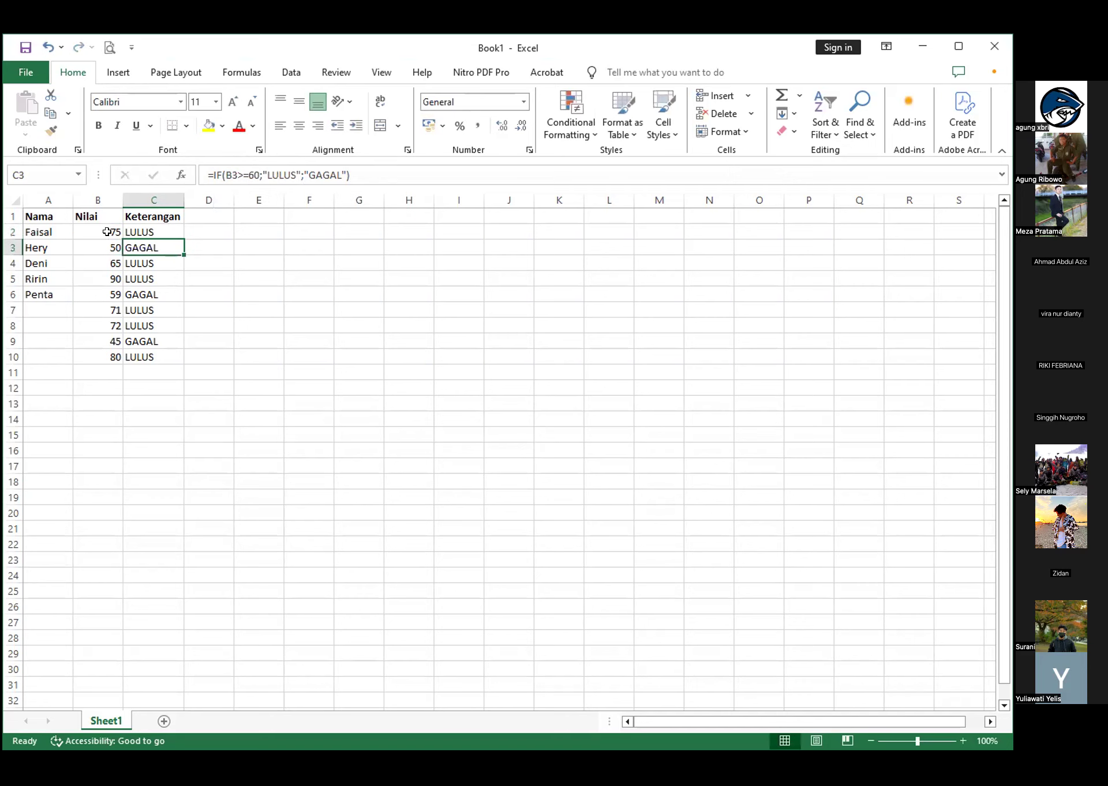
Replace the Nilai score in B7 with 70 and check the formula beside it in C7
click(100, 307)
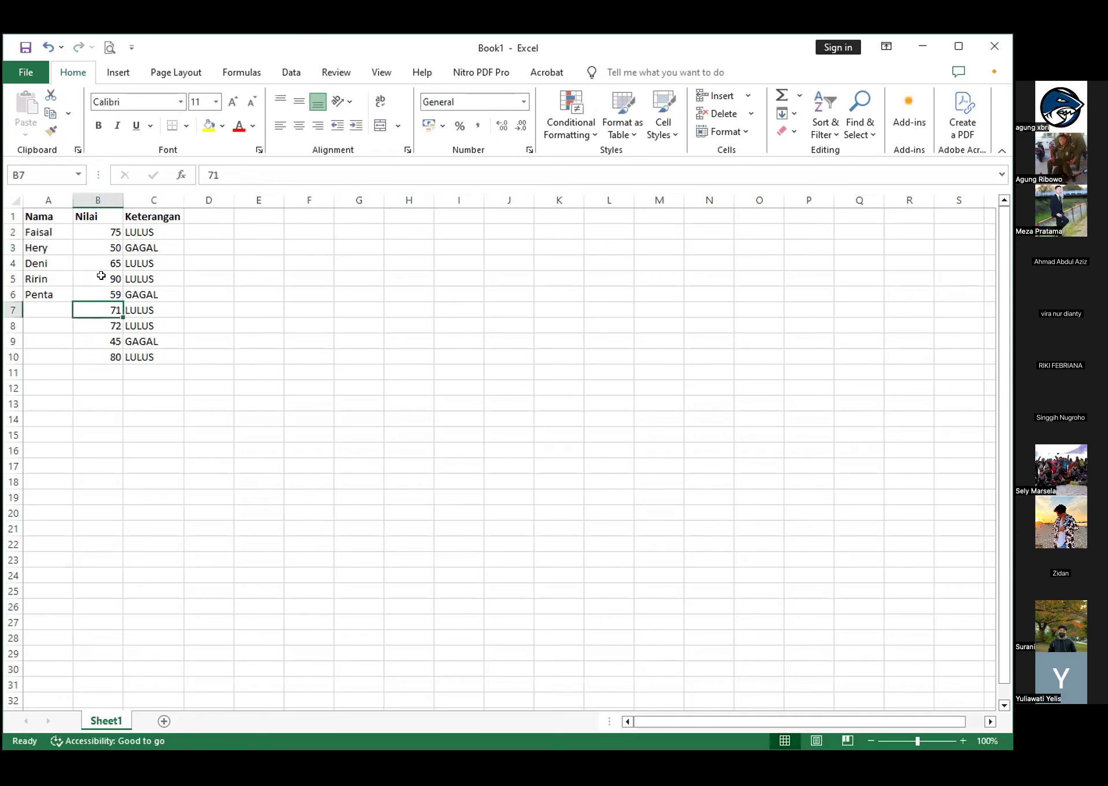
click(235, 172)
key(BackSpace)
key(Return)
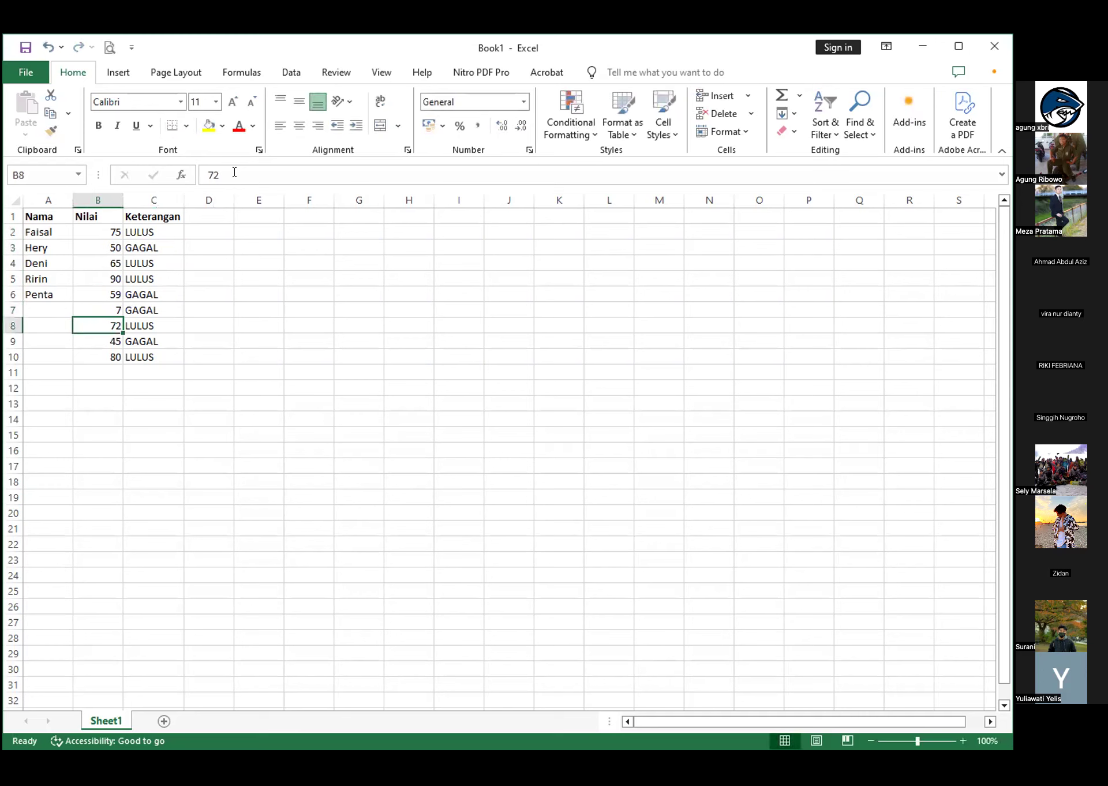
click(110, 307)
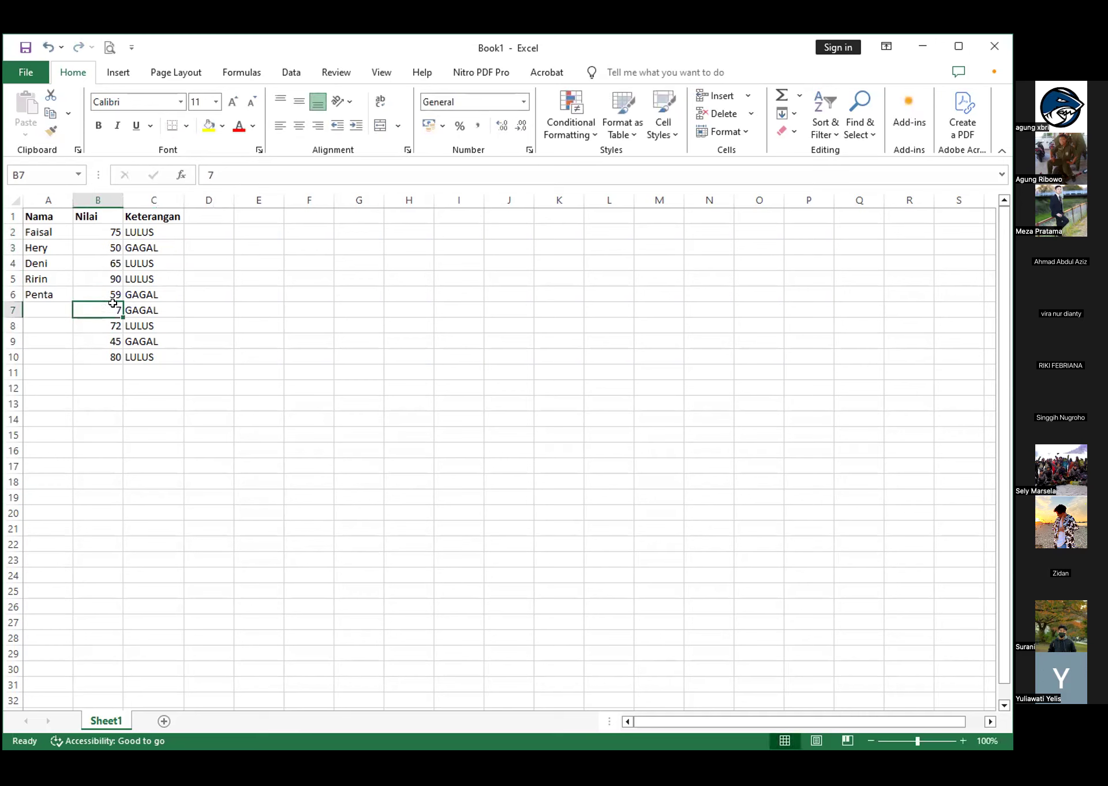
click(225, 175)
text(0)
key(Return)
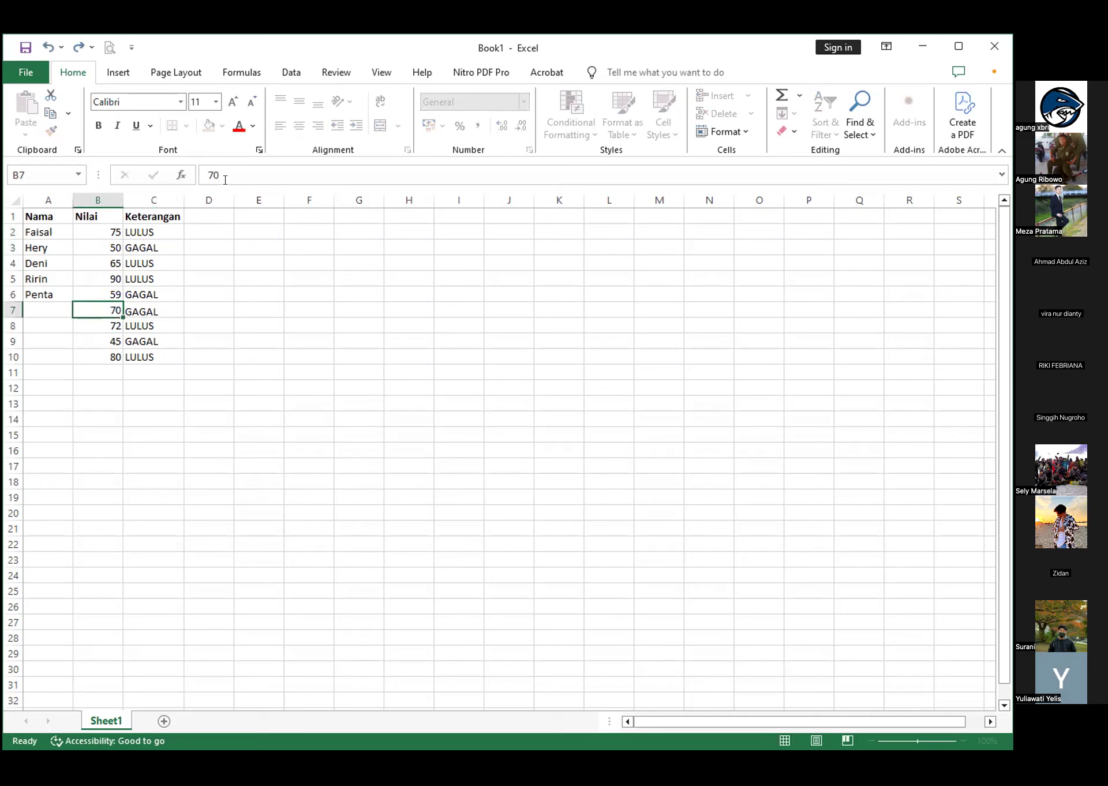
click(143, 304)
click(110, 308)
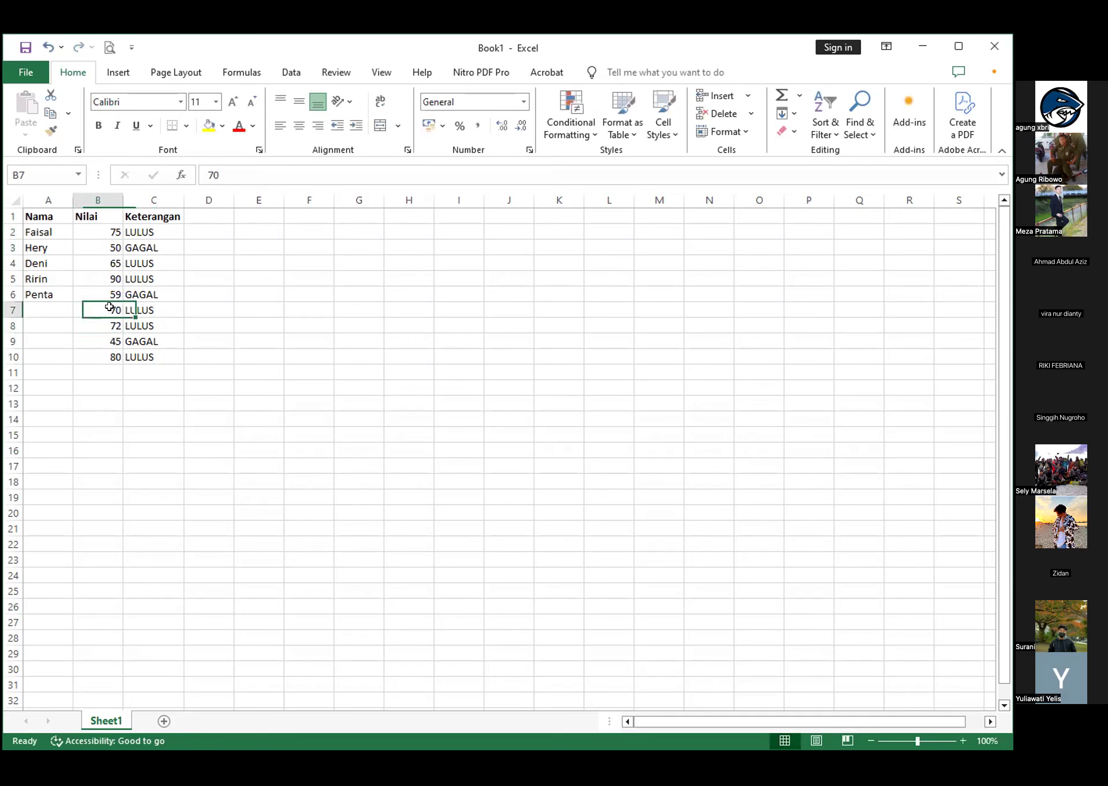
click(146, 306)
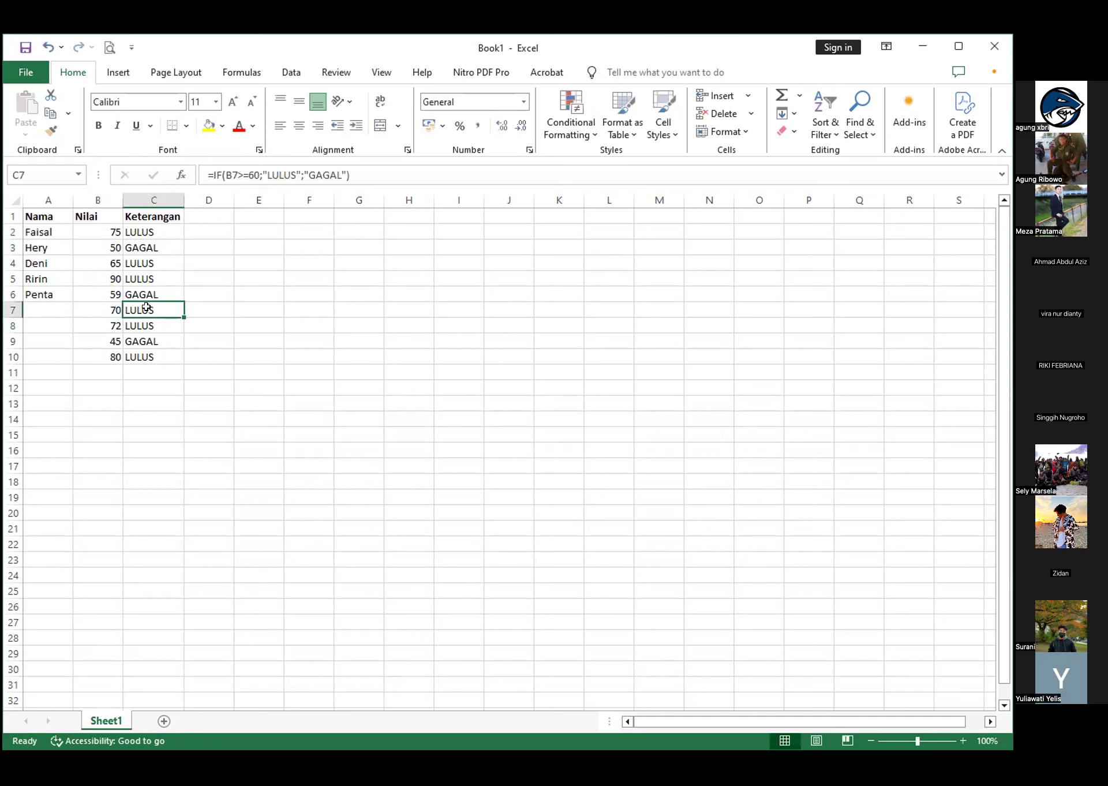
Fill the C2 formula down the Keterangan column to C10 and check the formula in C7
click(155, 231)
drag(184, 239, 172, 367)
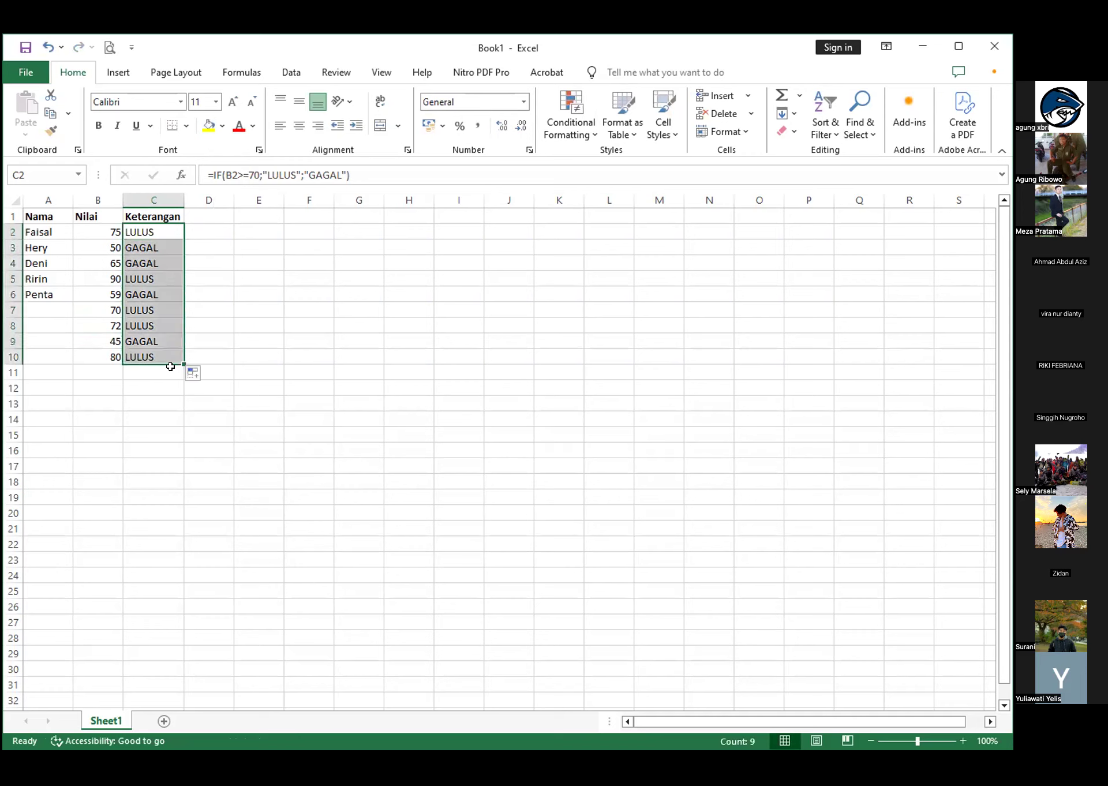
click(98, 304)
click(145, 306)
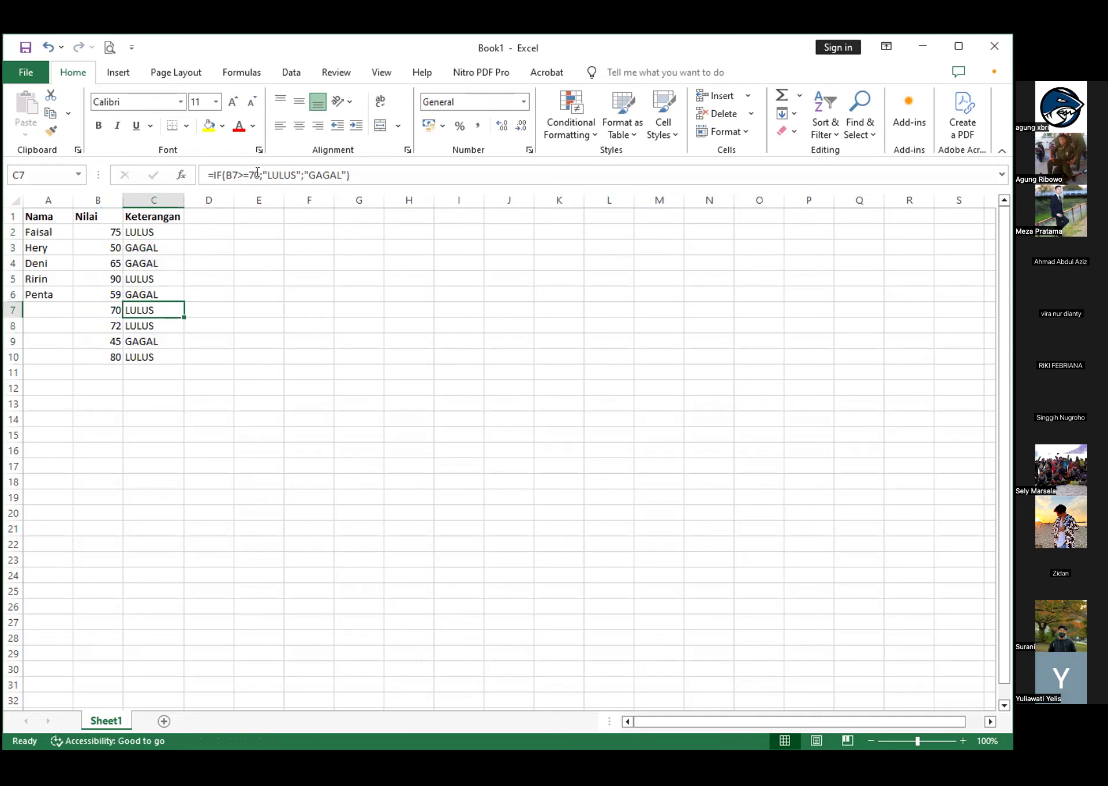
click(256, 173)
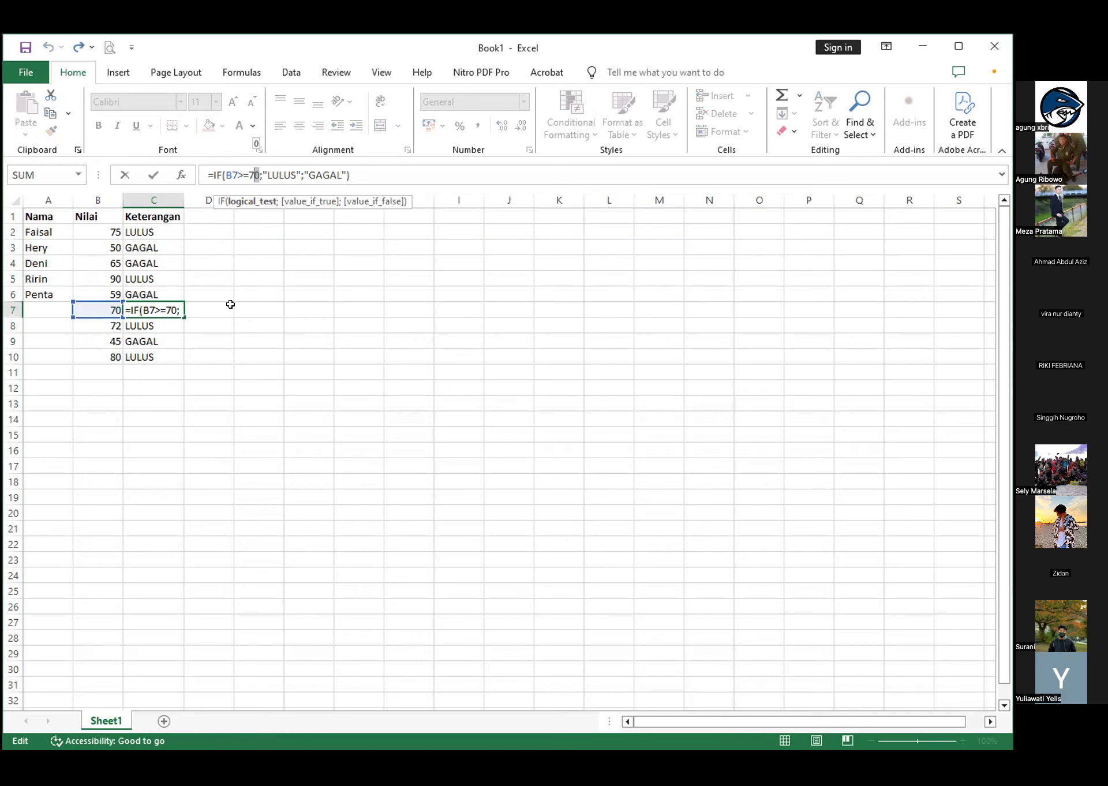
key(Escape)
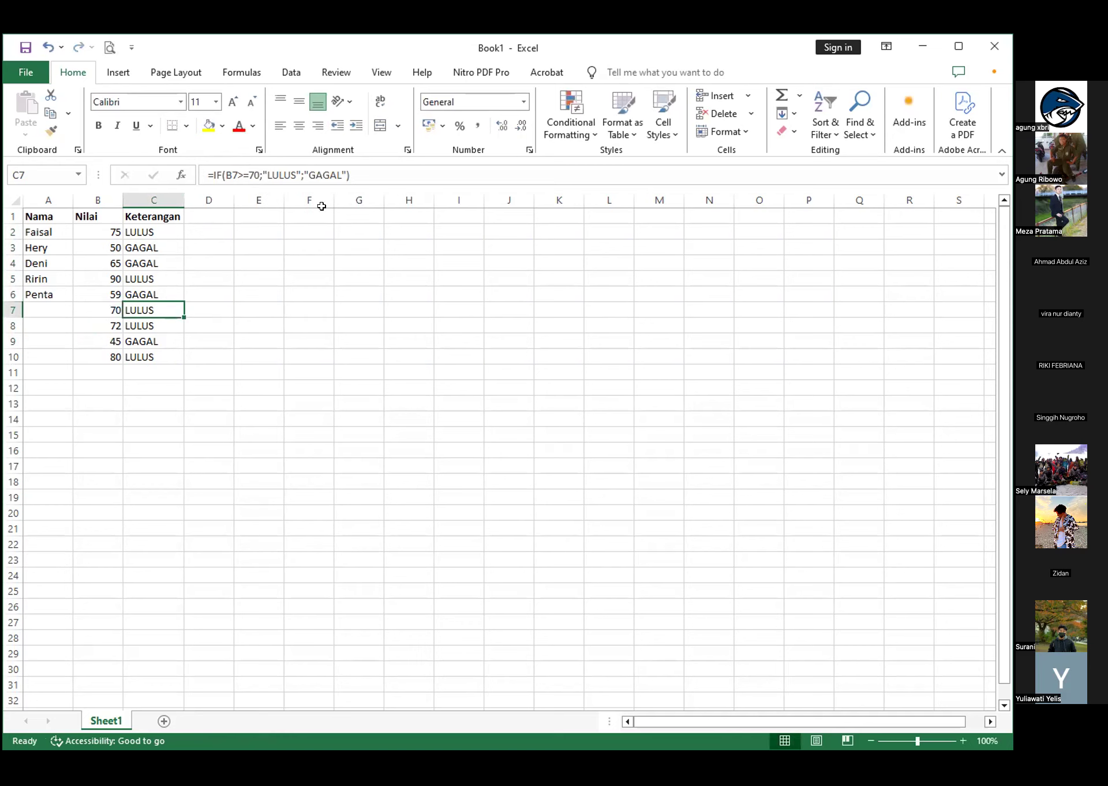
key(F2)
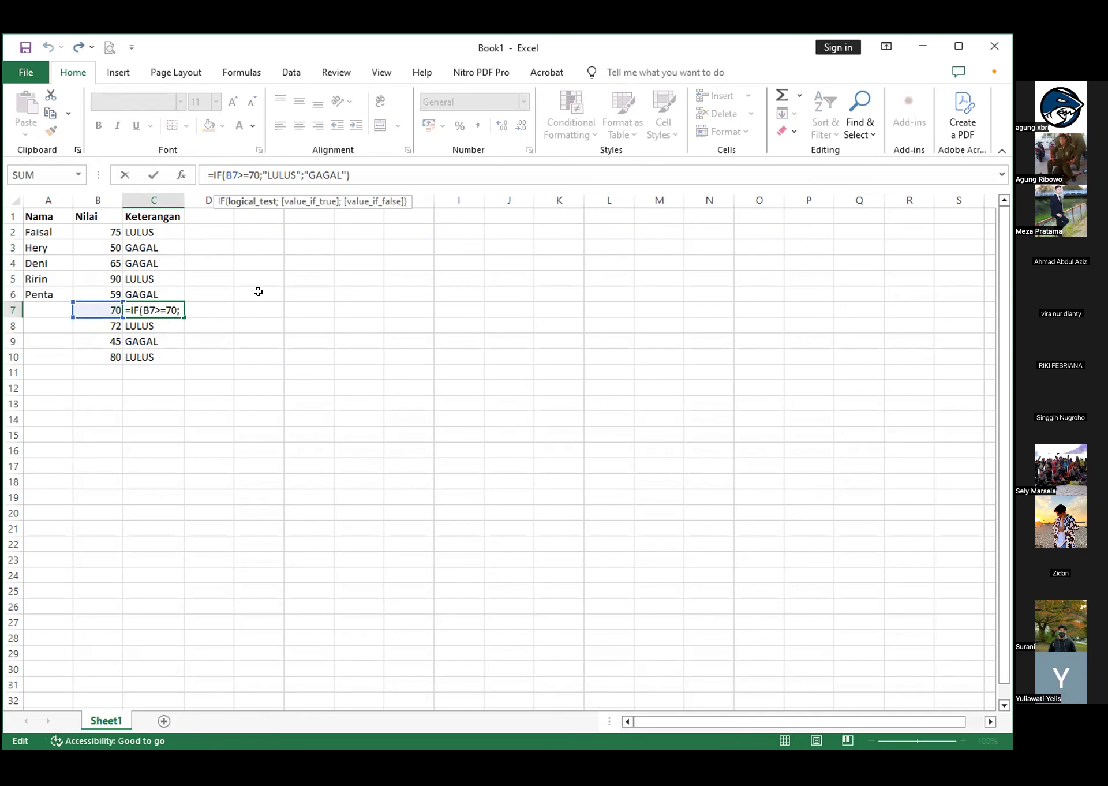
click(258, 291)
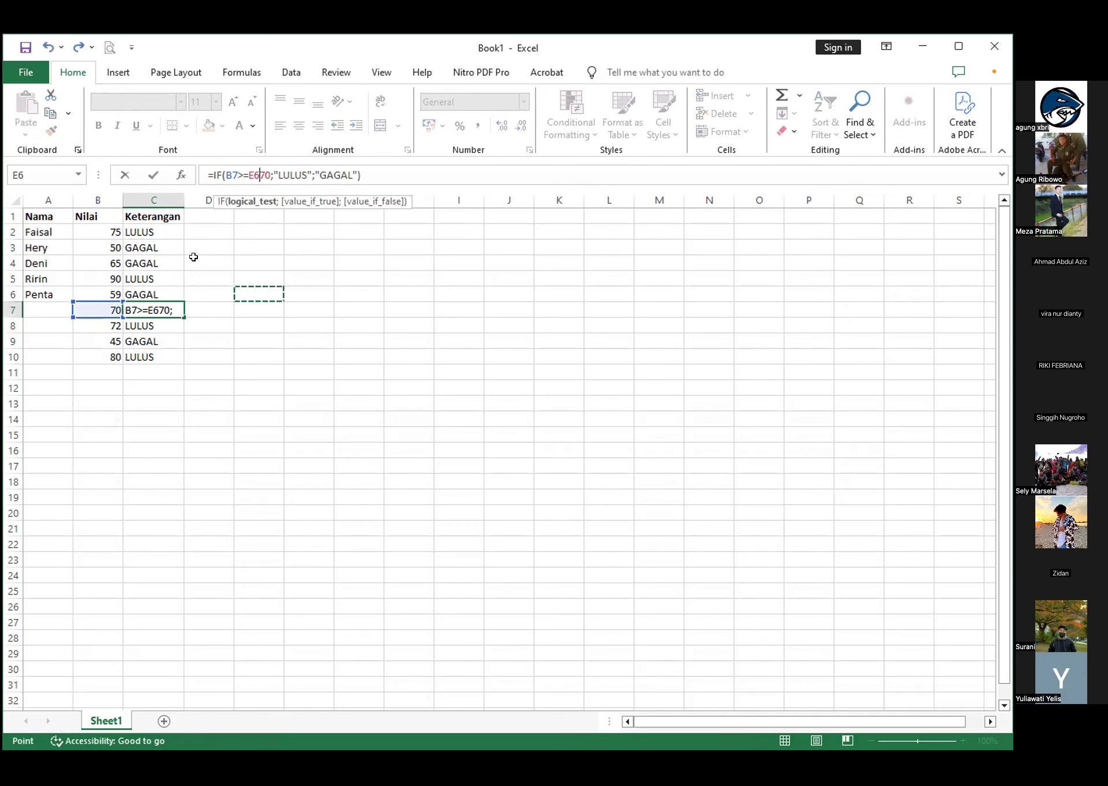
key(Escape)
Change the logical test in the C7 formula to B7>70 and compare the result with the score in B7
key(F2)
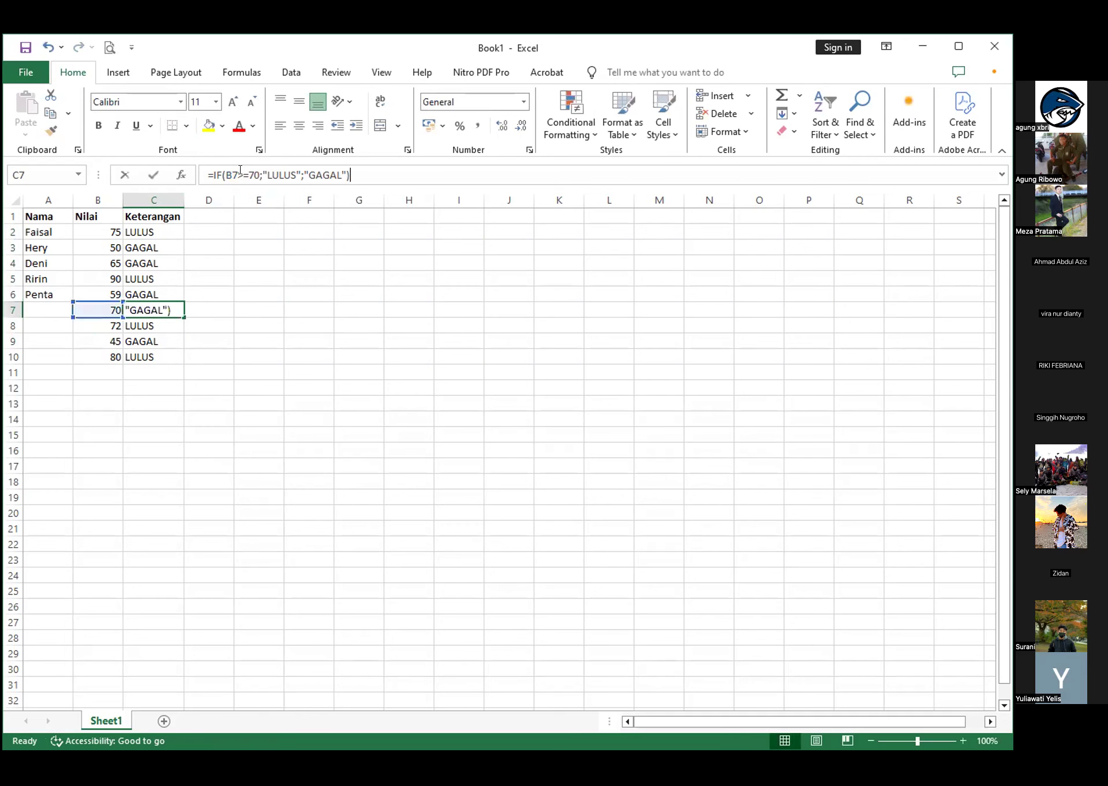
click(240, 171)
click(247, 171)
key(BackSpace)
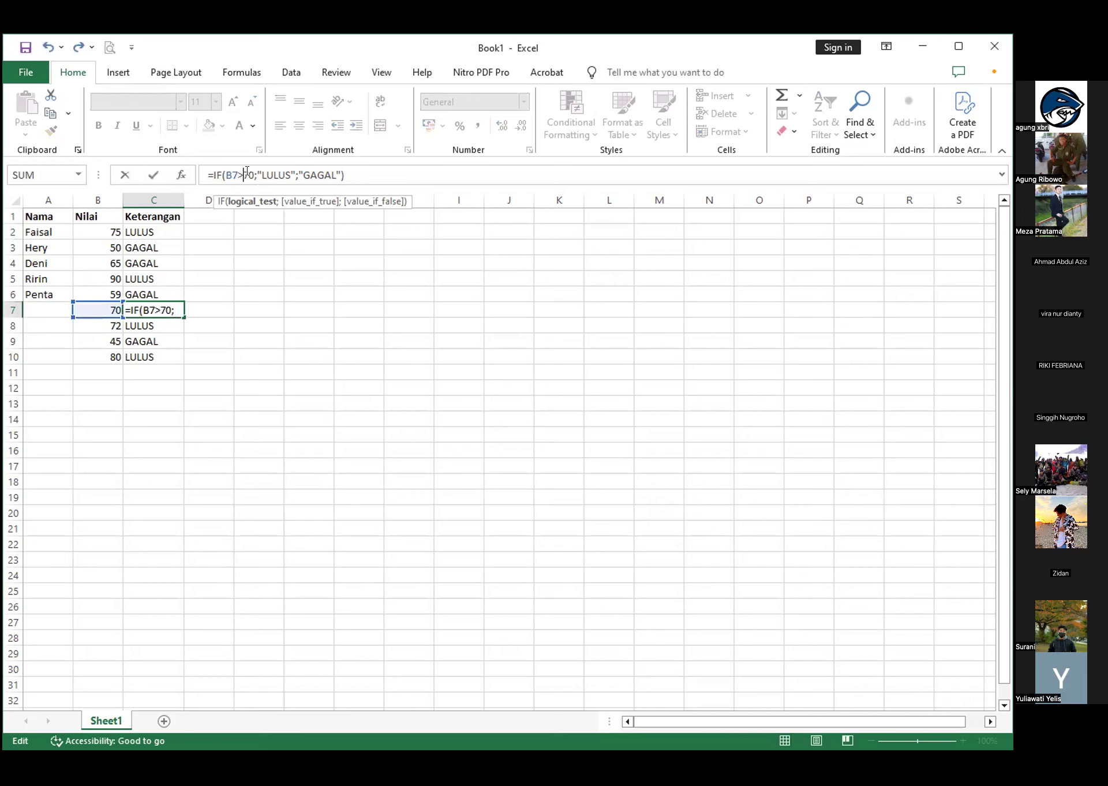
key(Return)
click(144, 307)
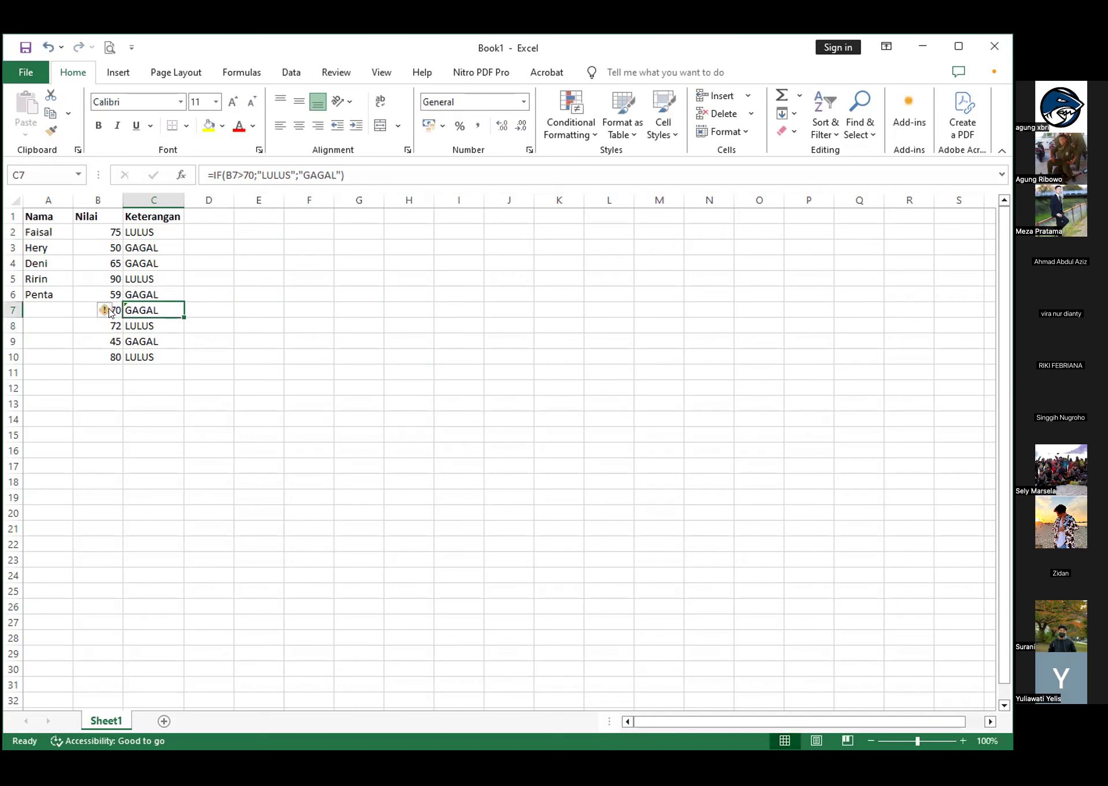
click(78, 306)
click(134, 304)
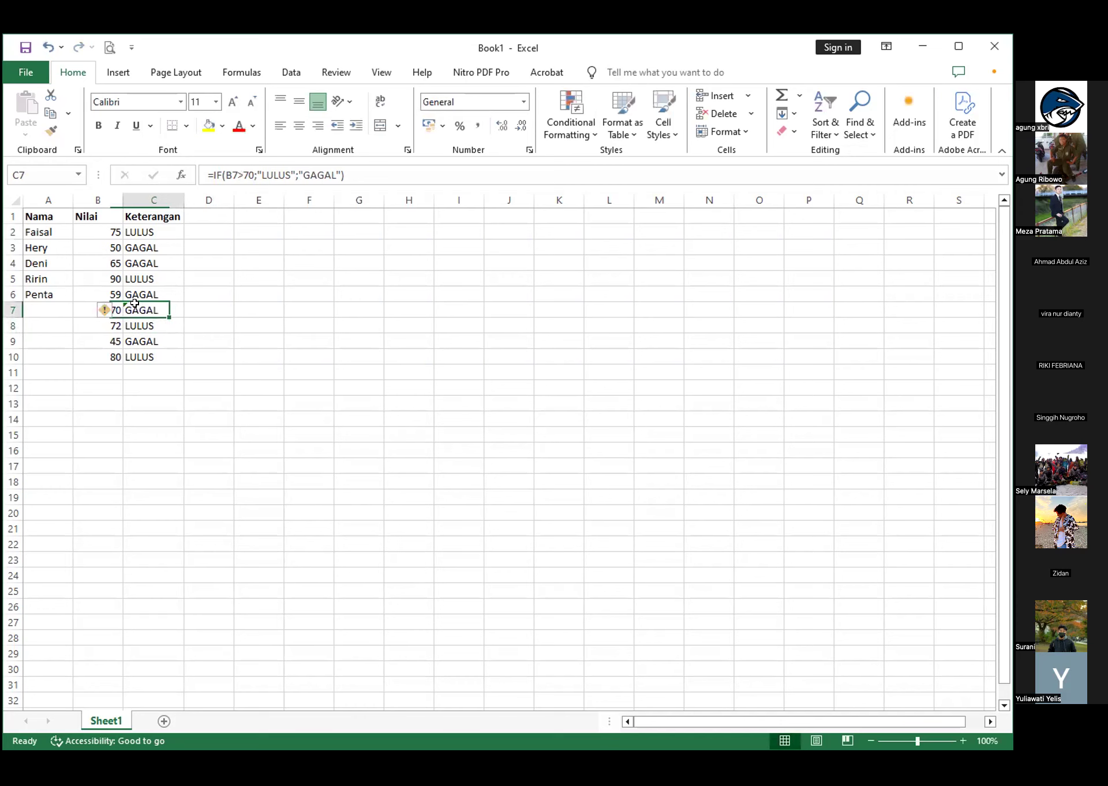
Restore the logical test in the C7 formula to B7>=70
click(240, 172)
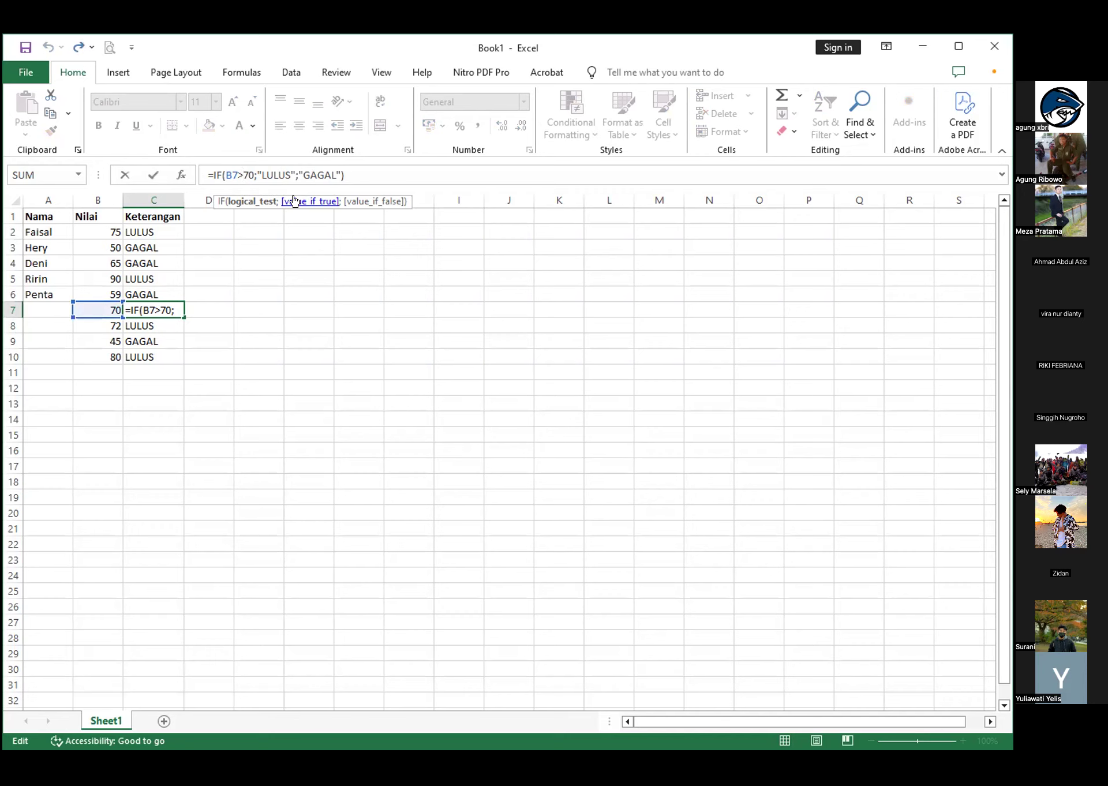
text(=)
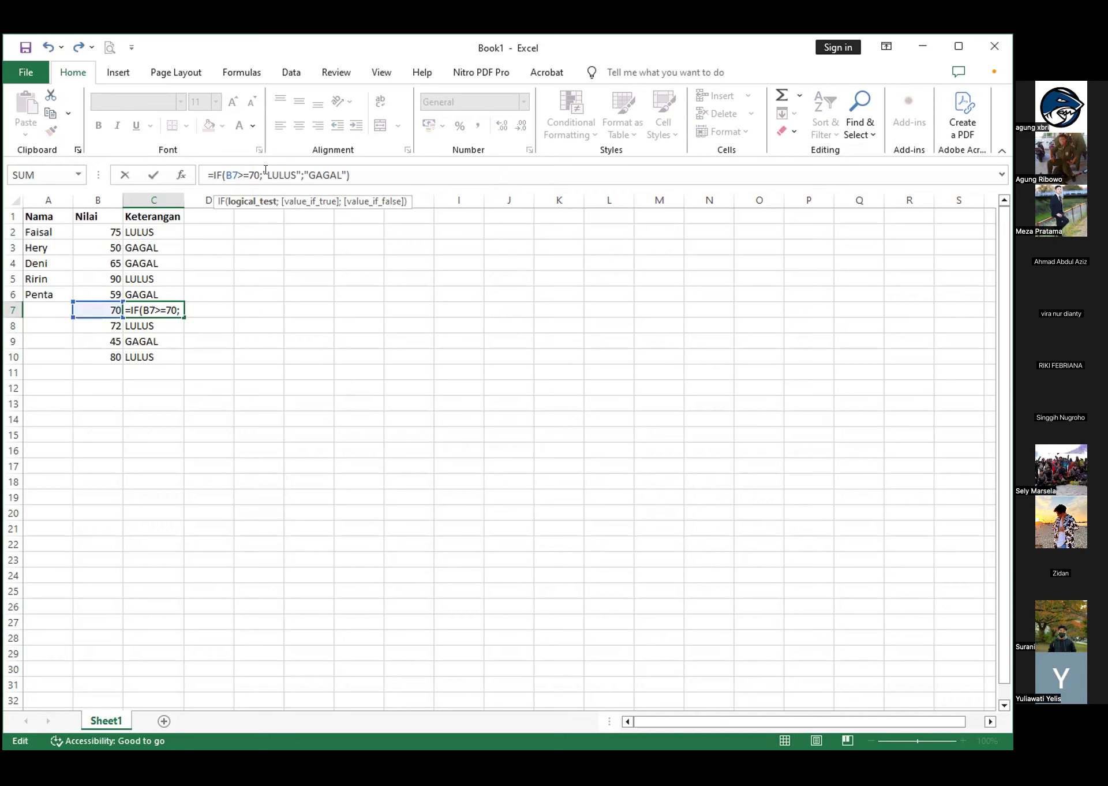
key(Return)
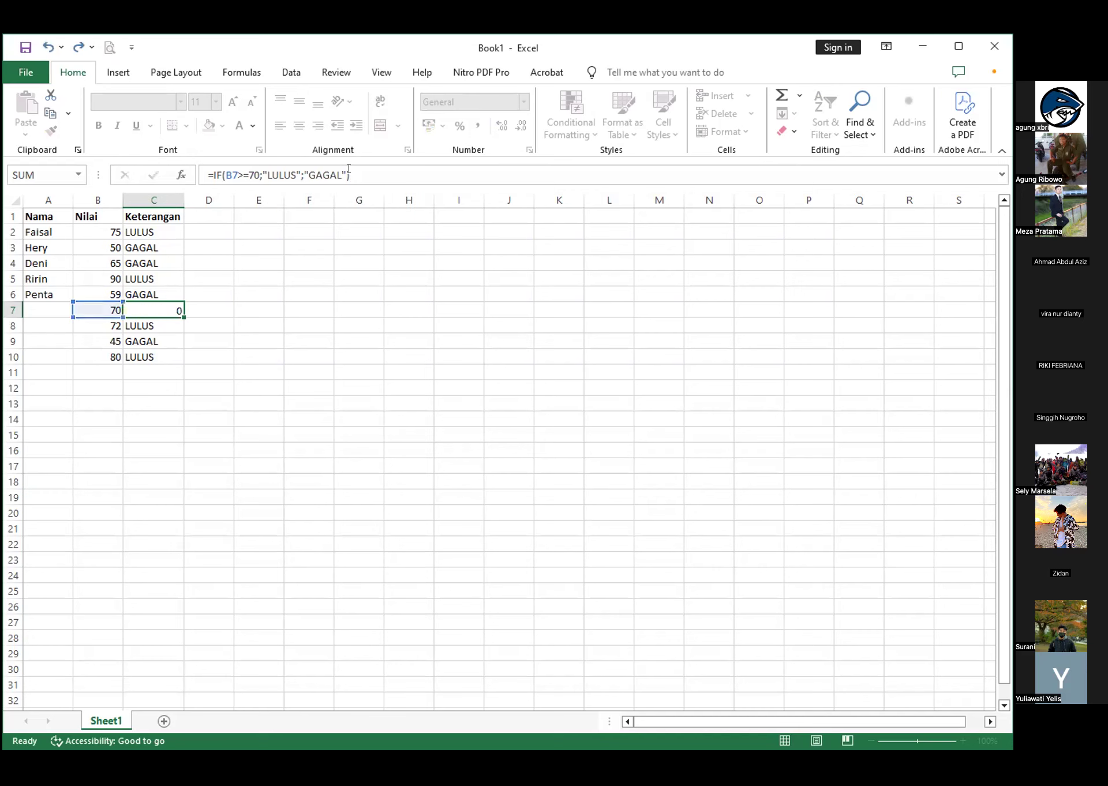
click(159, 306)
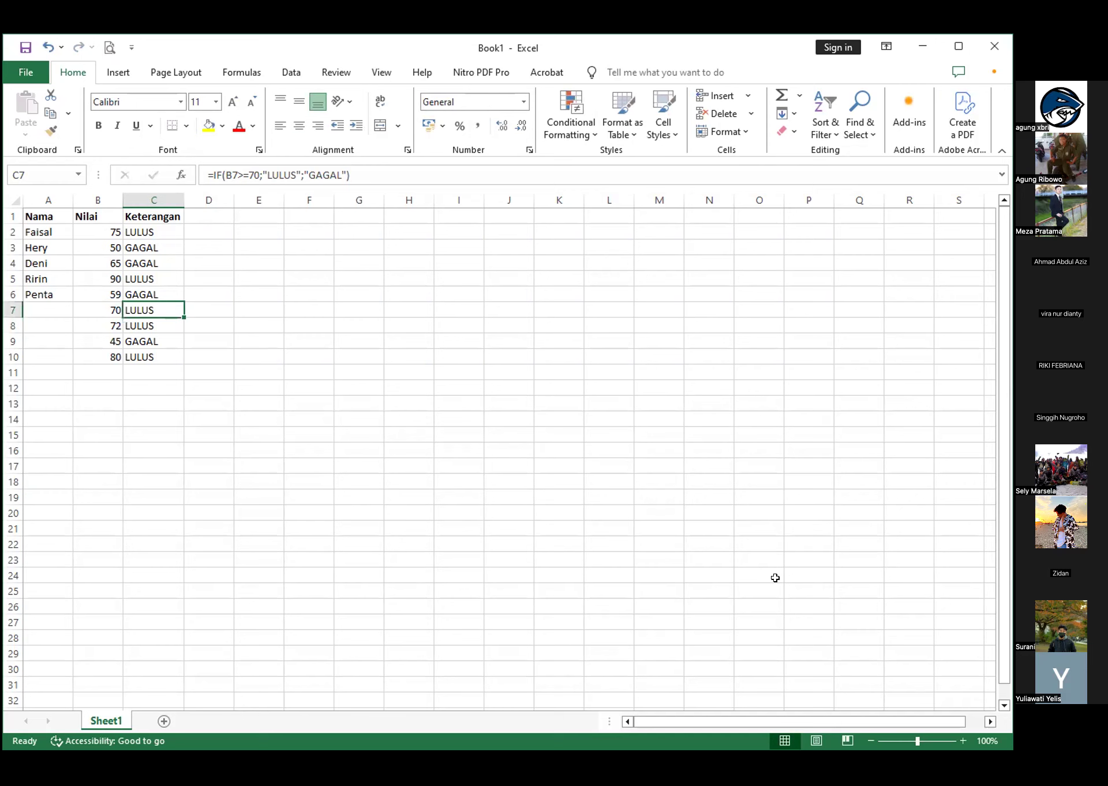
Zoom the worksheet to 180% and review the entries in the Nama and Keterangan columns
click(959, 739)
click(960, 739)
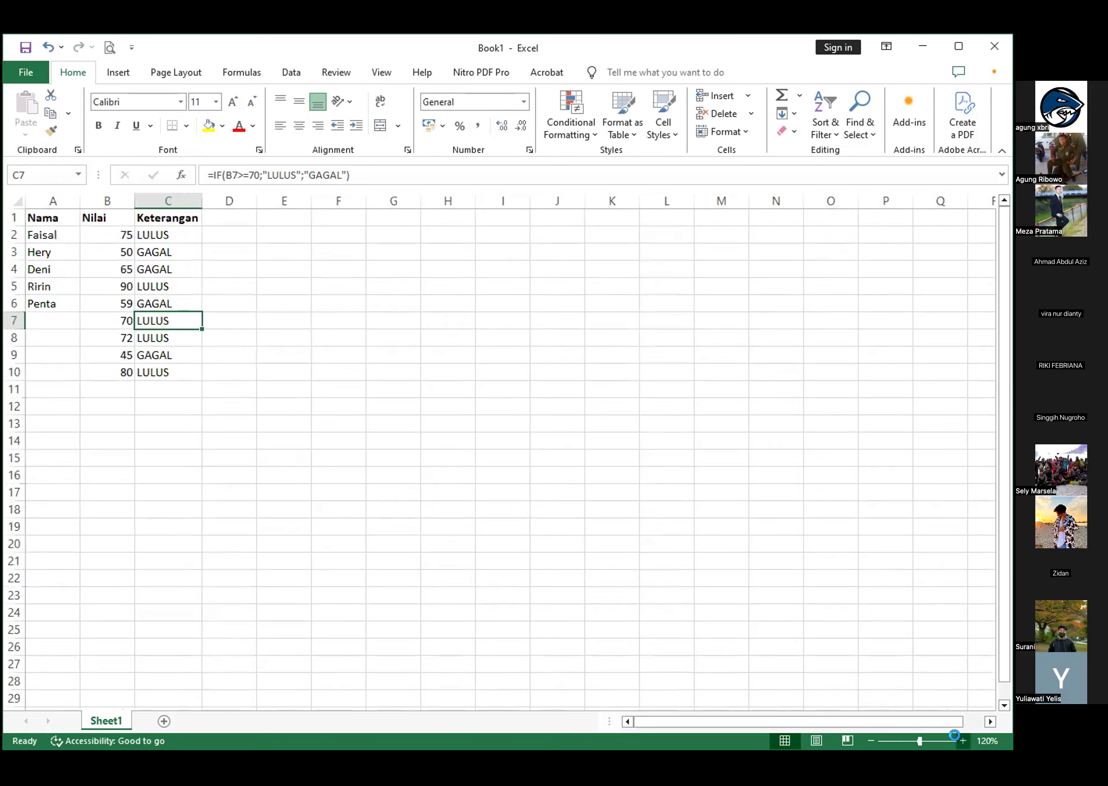
click(960, 739)
click(961, 740)
click(960, 740)
click(960, 739)
click(960, 739)
click(960, 739)
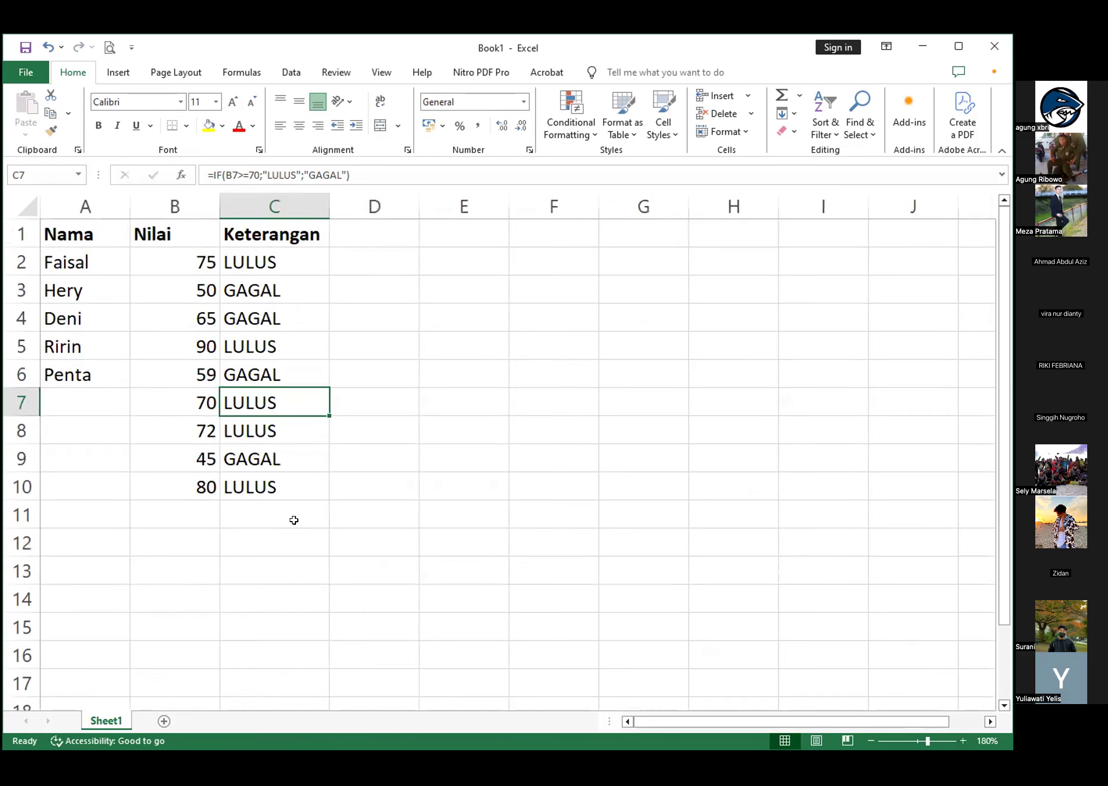
click(289, 516)
click(96, 389)
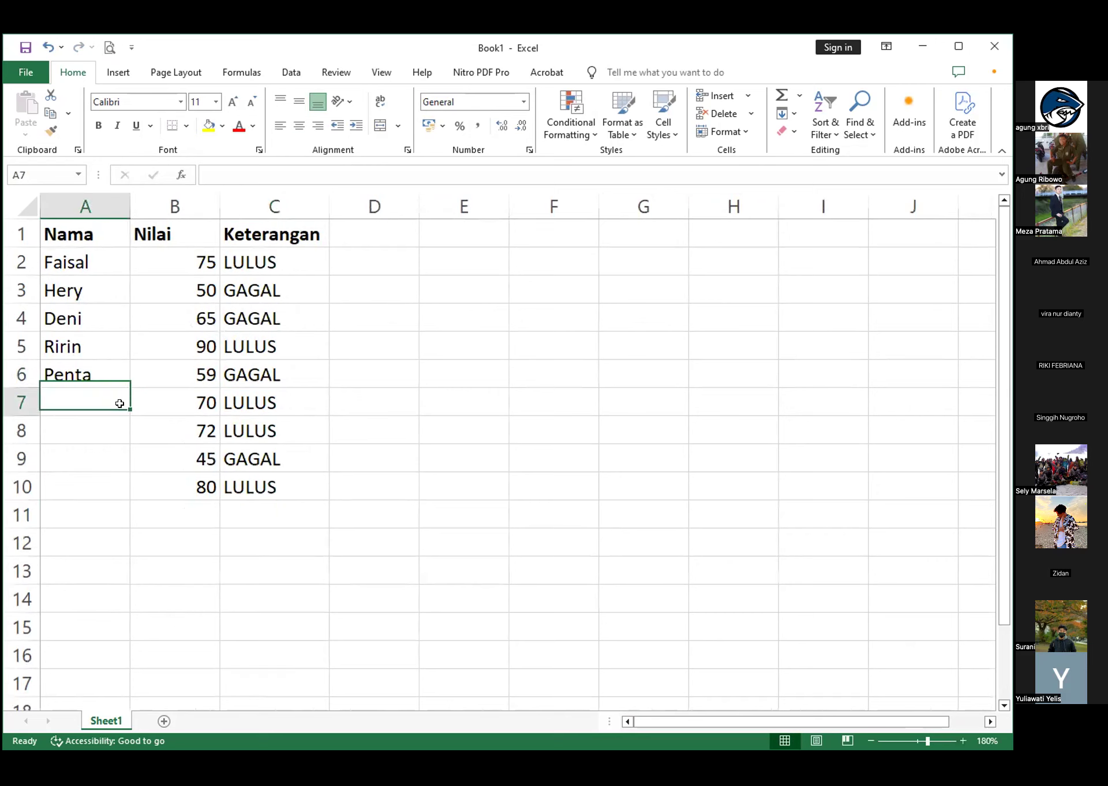
click(83, 433)
click(96, 402)
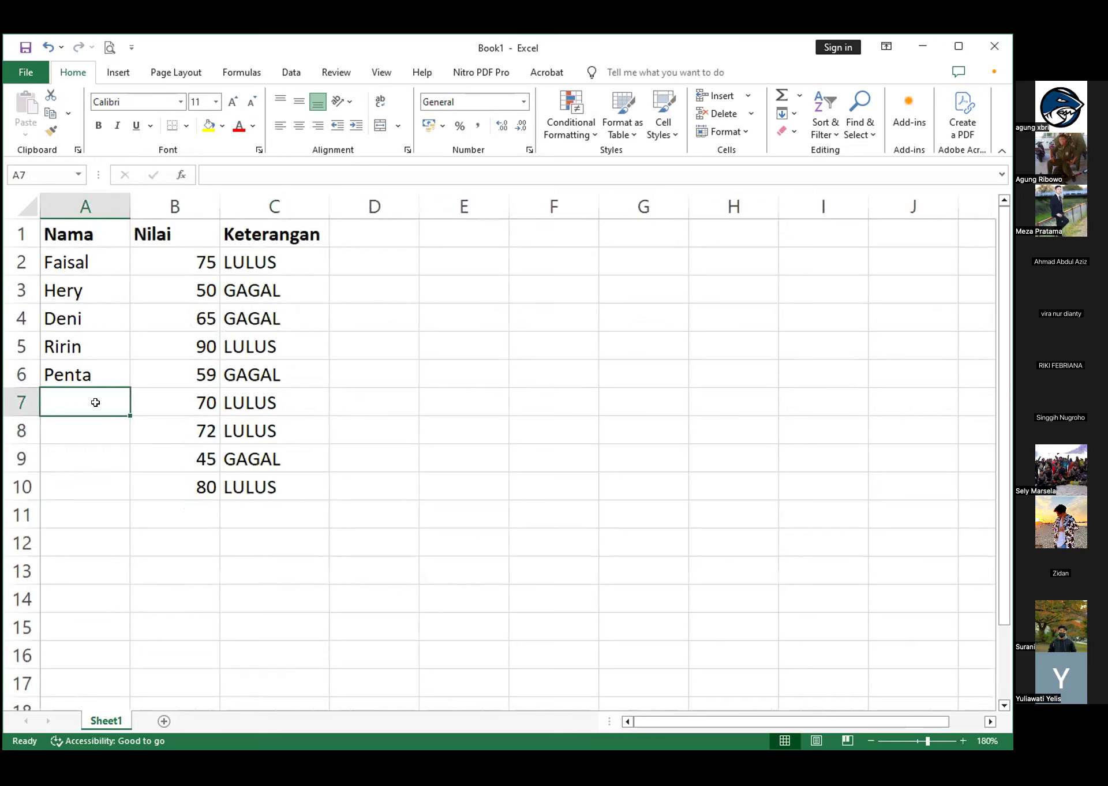
click(99, 252)
shift+click(101, 369)
click(260, 396)
click(274, 457)
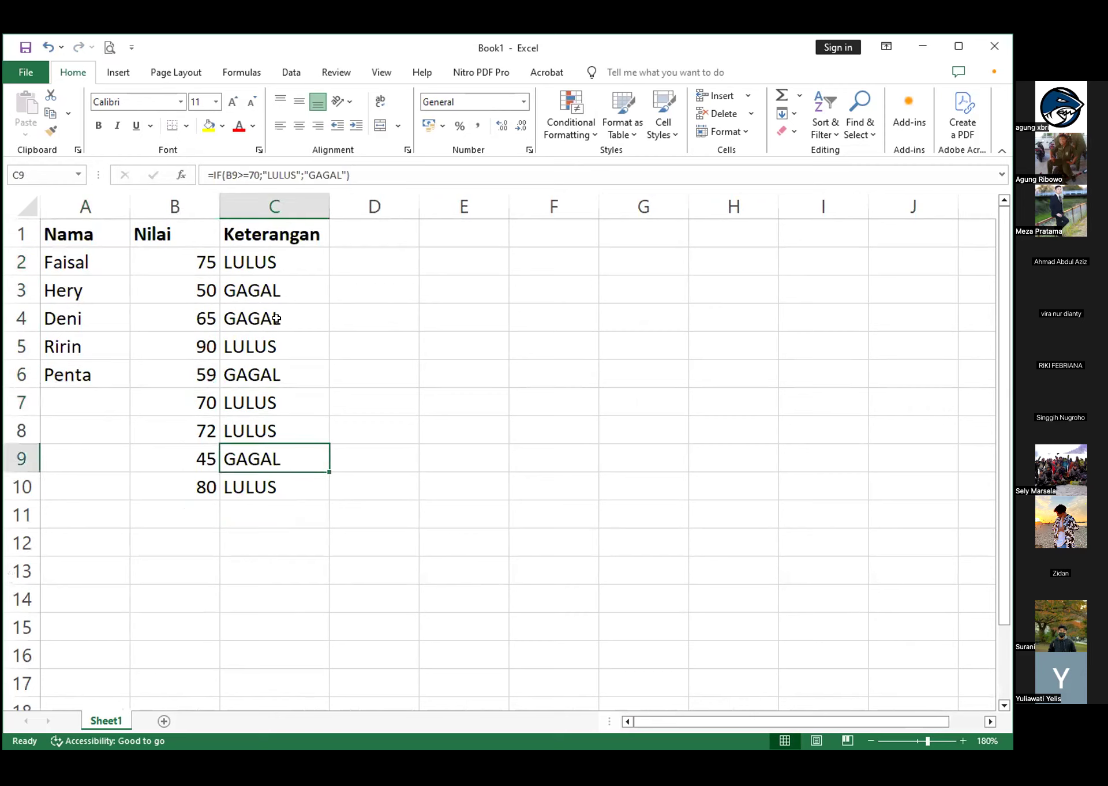
click(296, 264)
click(294, 290)
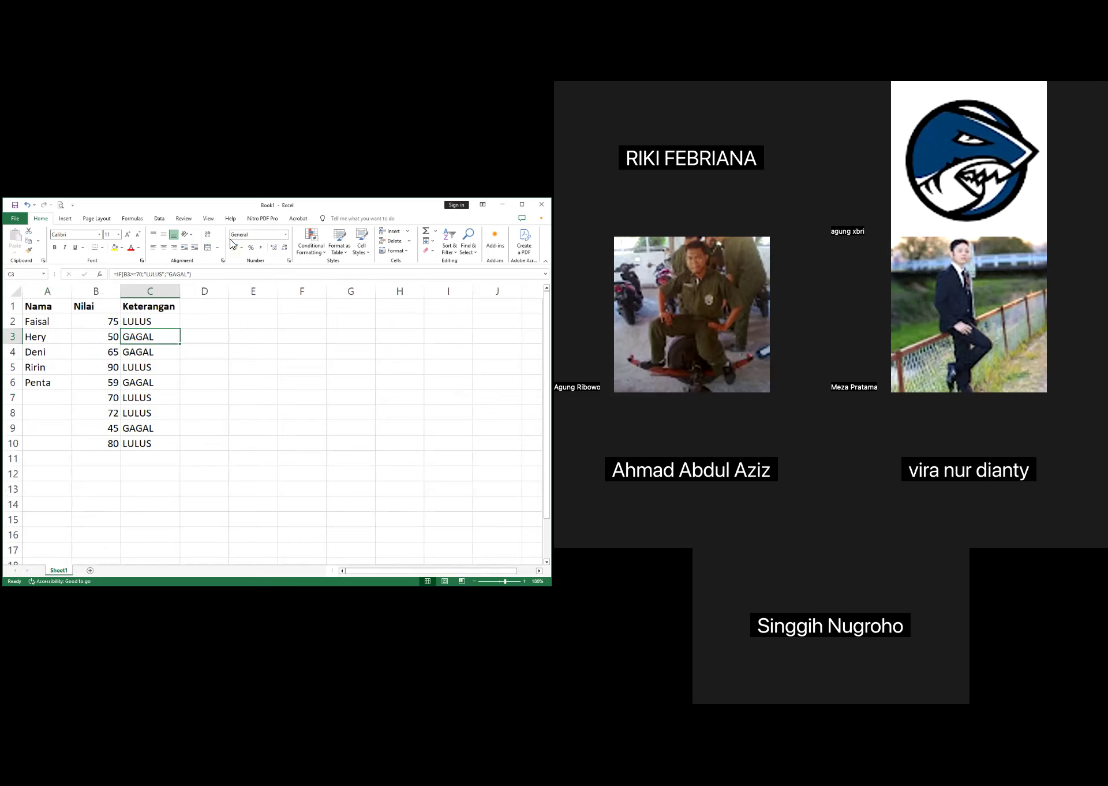
Look up the IF function's description among the logical functions and inspect the arguments of the C3 formula
click(136, 220)
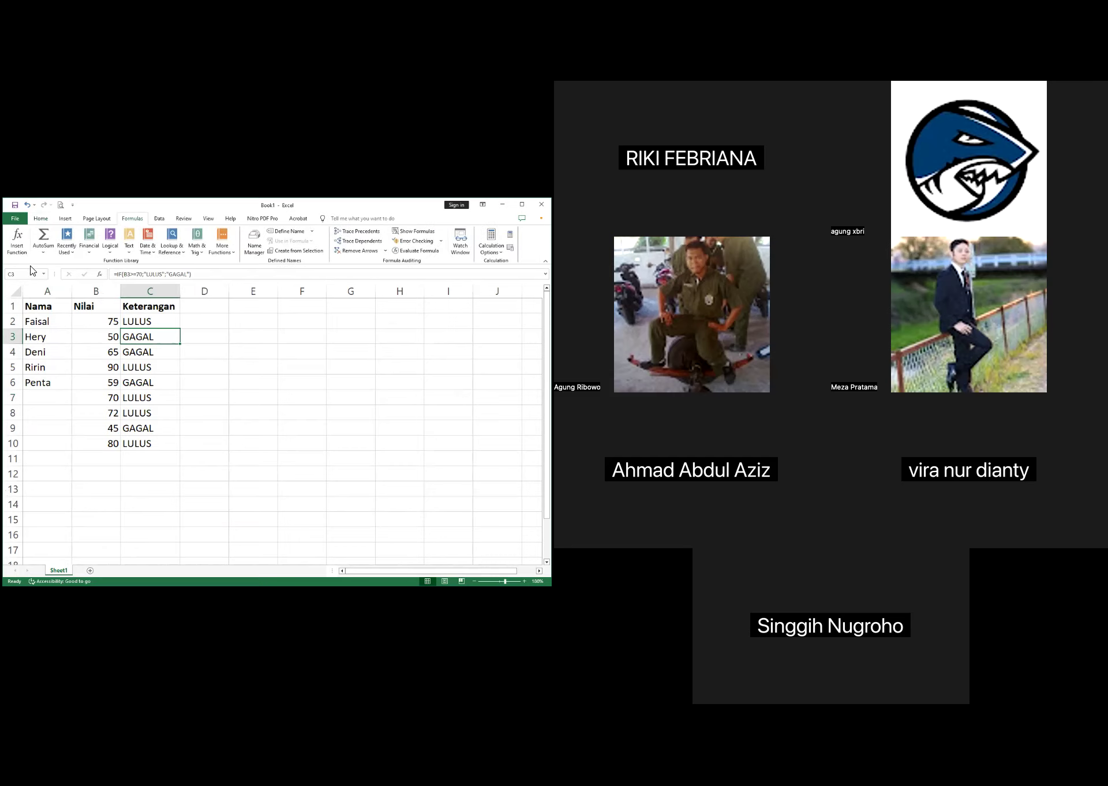
click(43, 251)
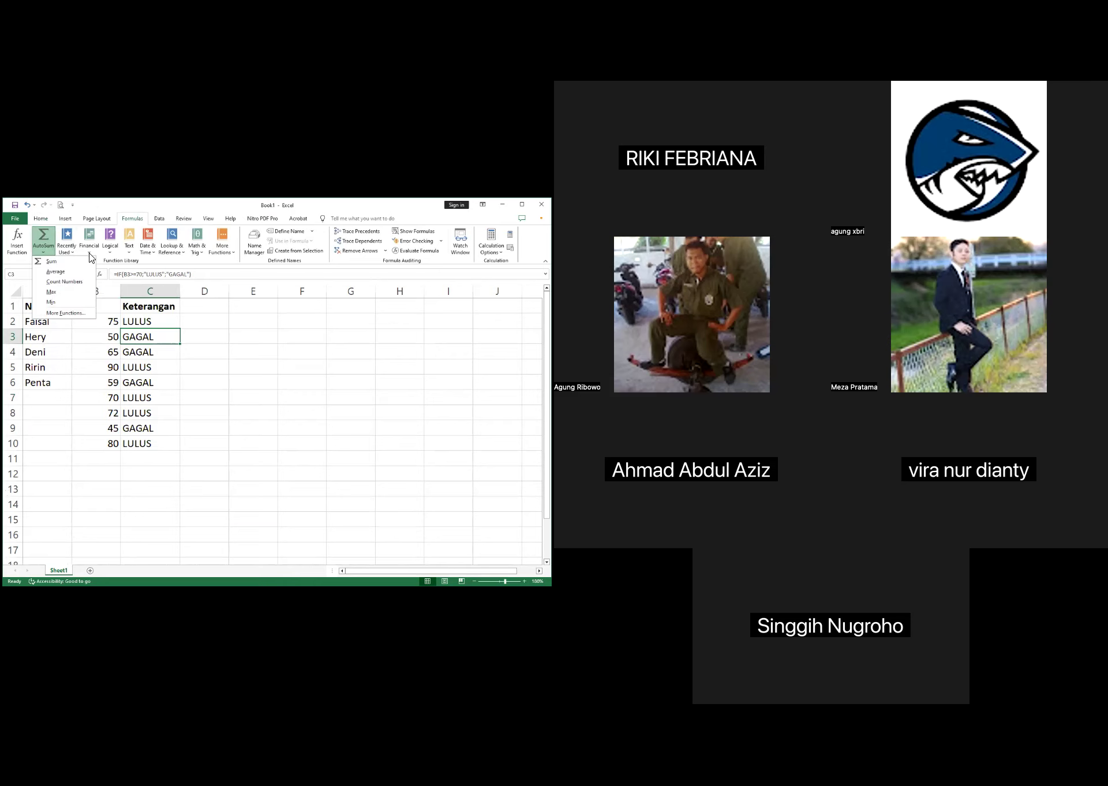
click(110, 254)
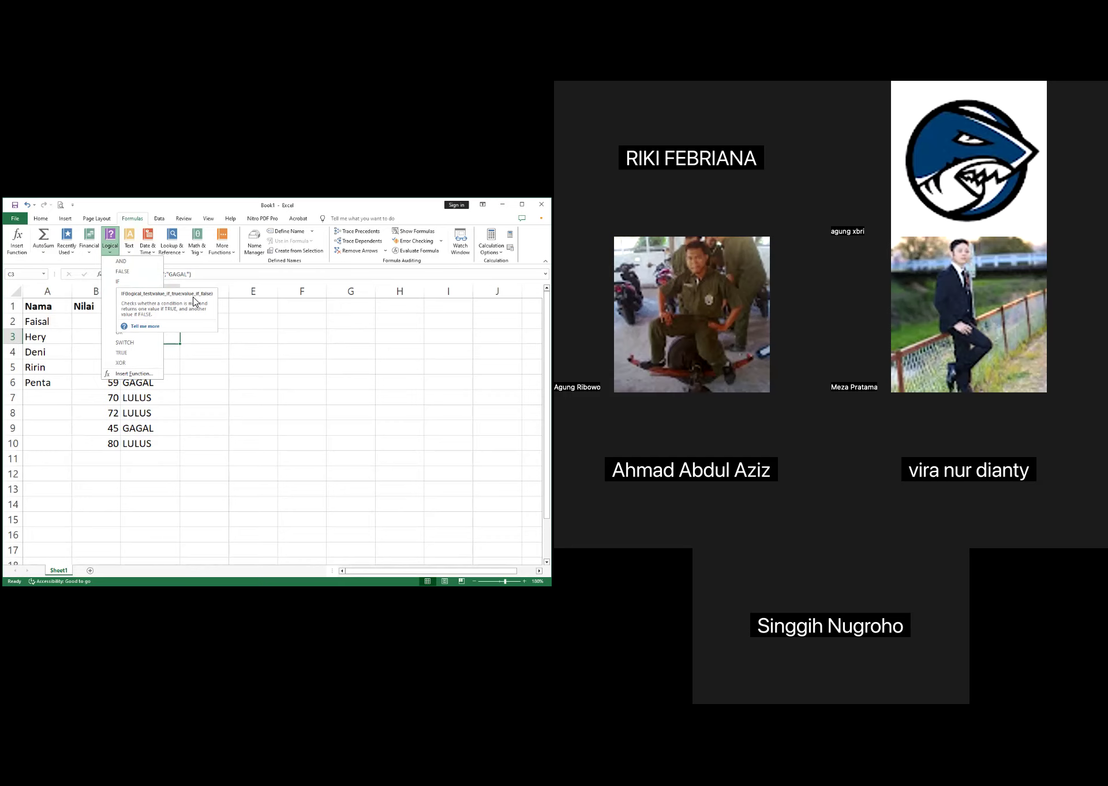
click(172, 277)
click(162, 275)
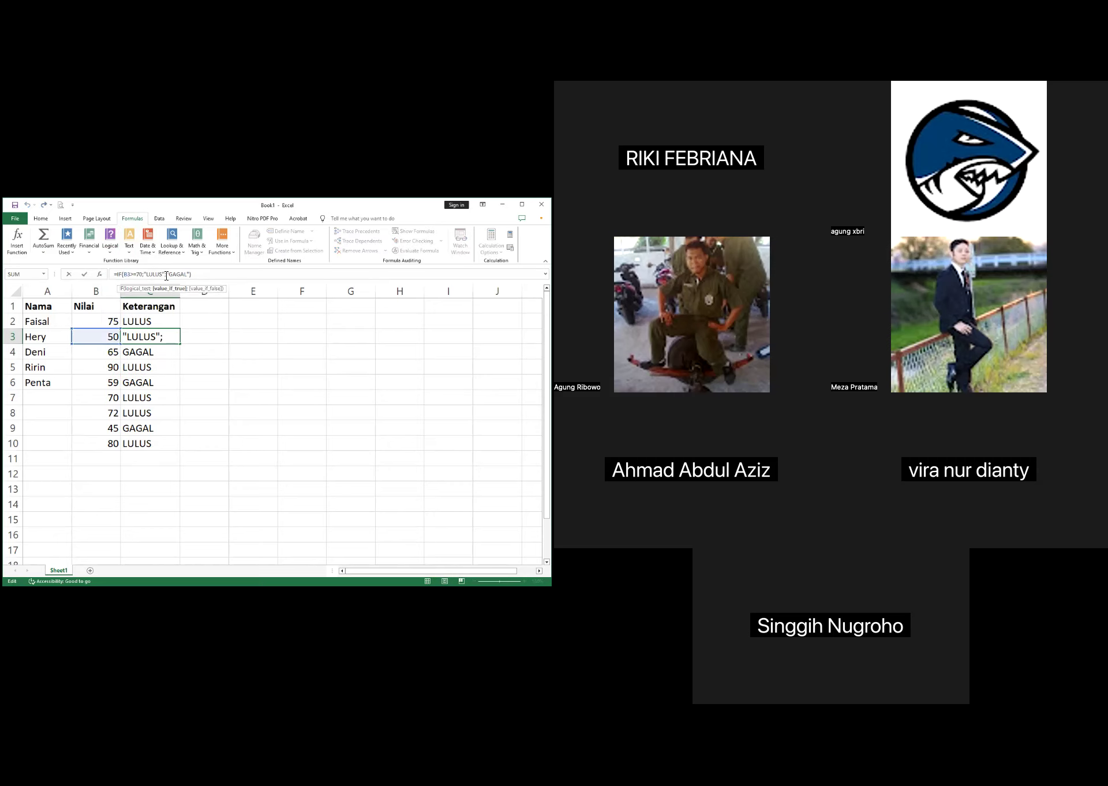
click(189, 275)
click(177, 456)
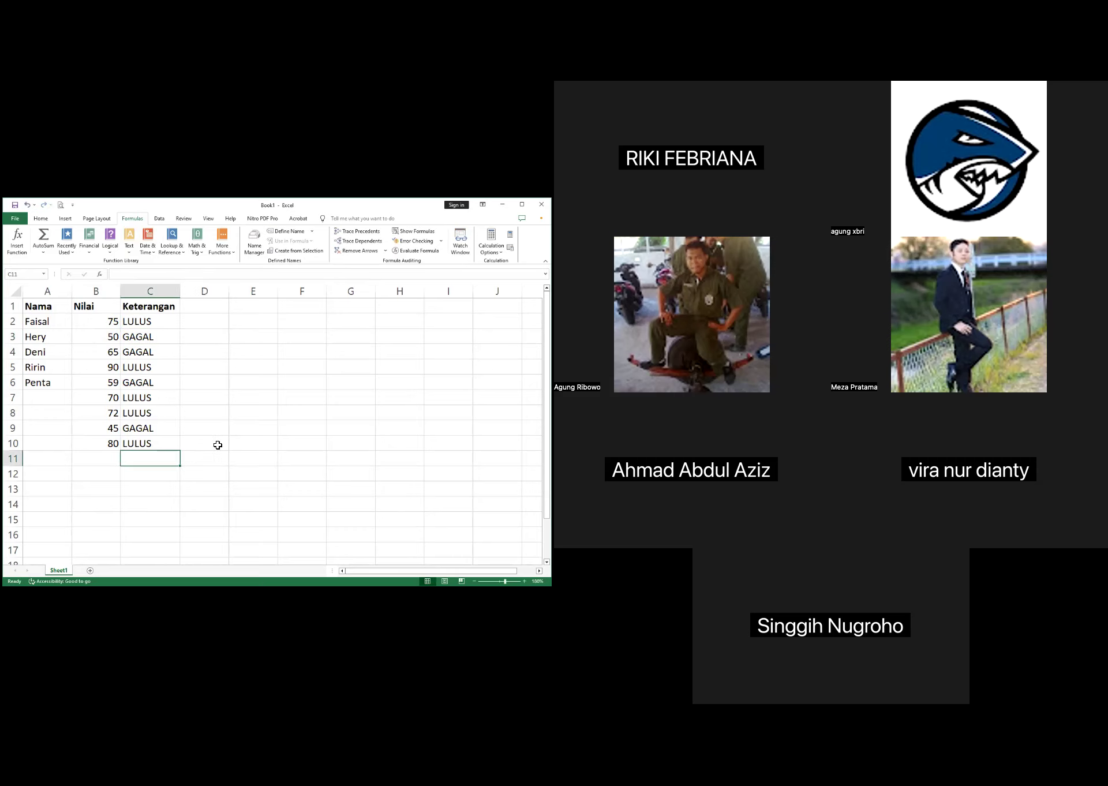
Clear the additional scores and their Keterangan results in B7:C10
click(262, 396)
click(103, 398)
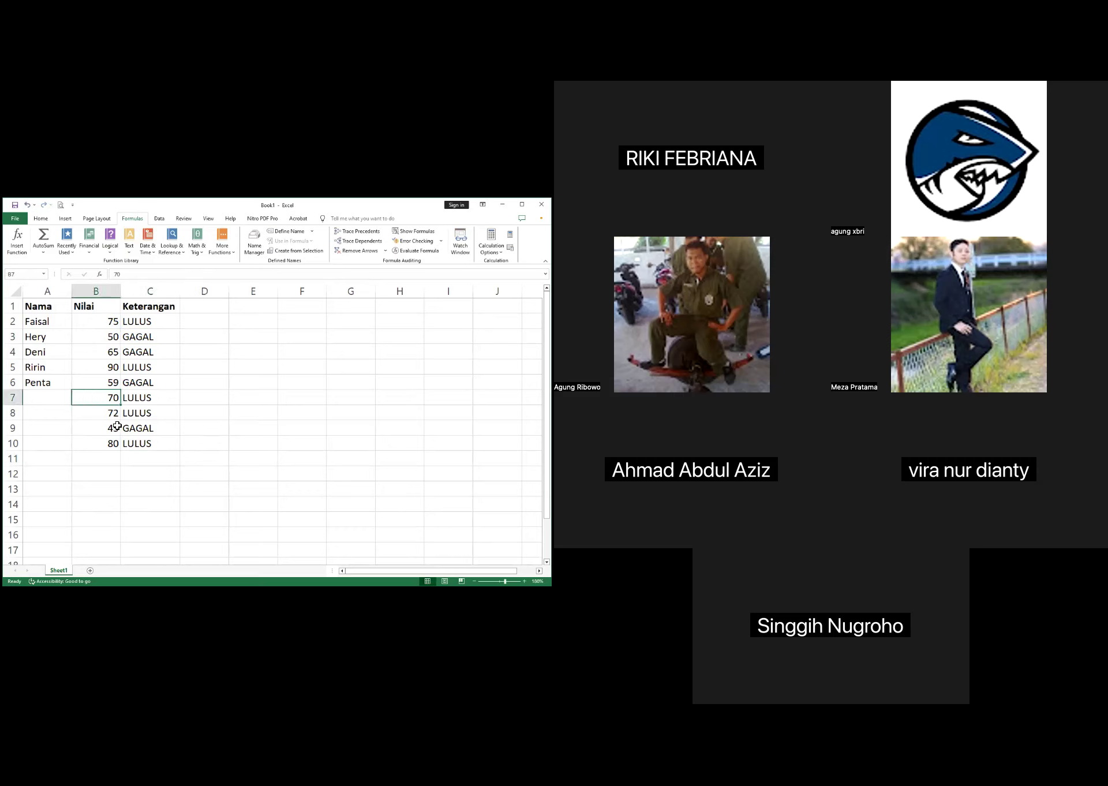
click(139, 430)
click(76, 404)
shift+click(154, 438)
key(Delete)
click(99, 447)
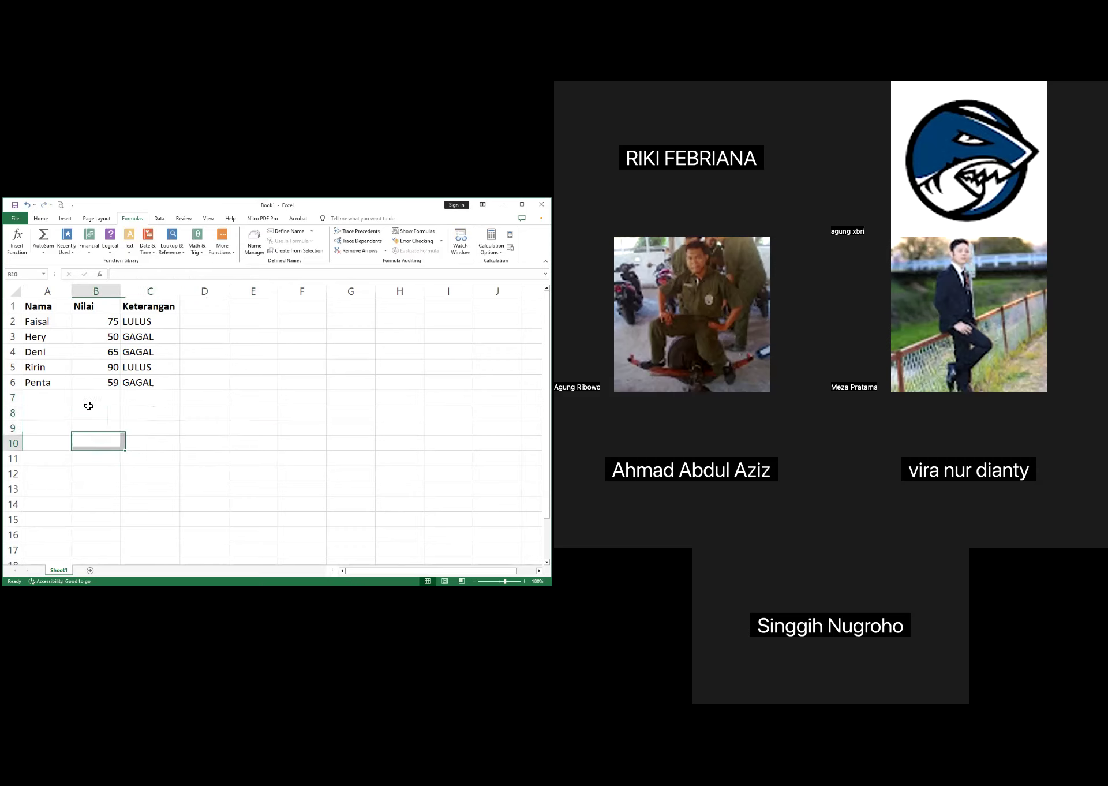
Apply all borders to the score table in A1:C6
drag(47, 306, 156, 384)
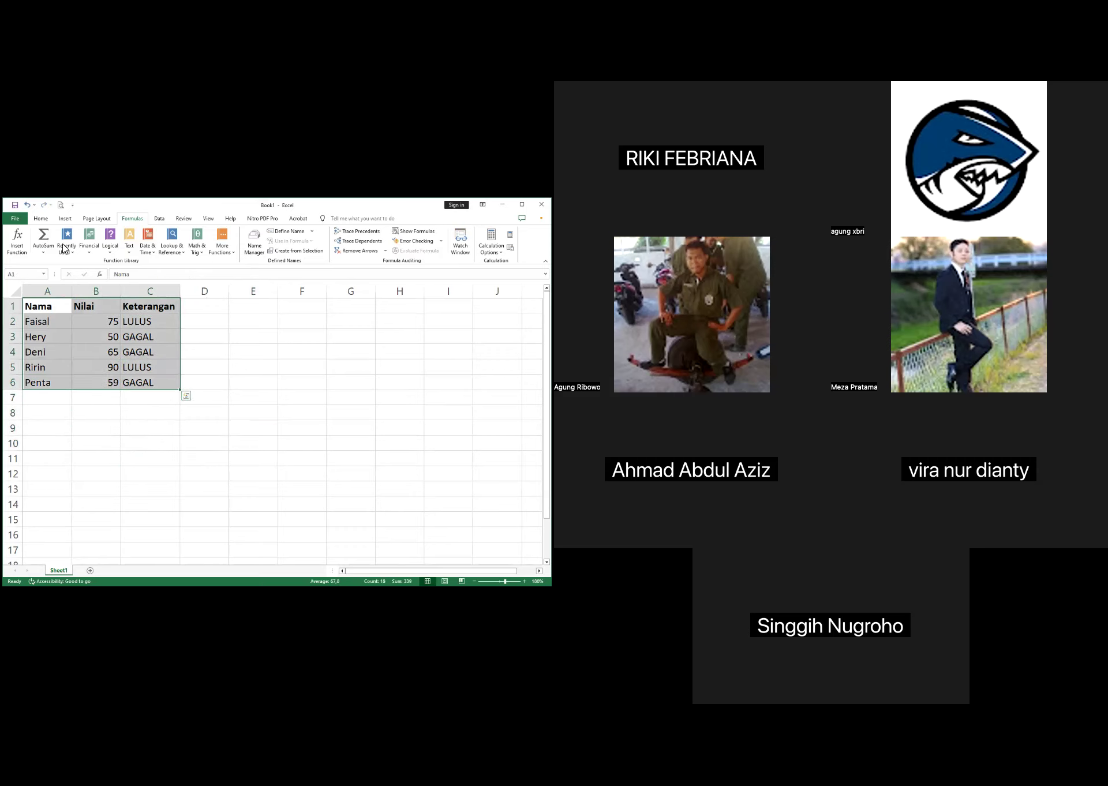
click(42, 219)
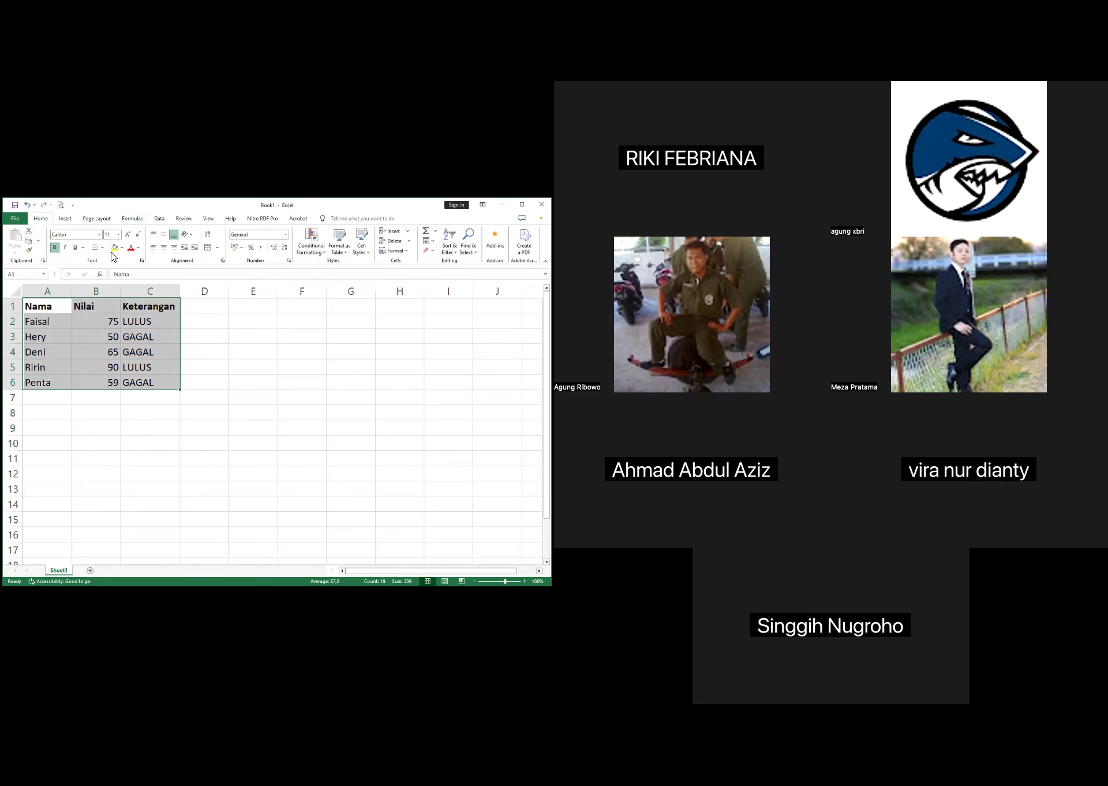
click(103, 247)
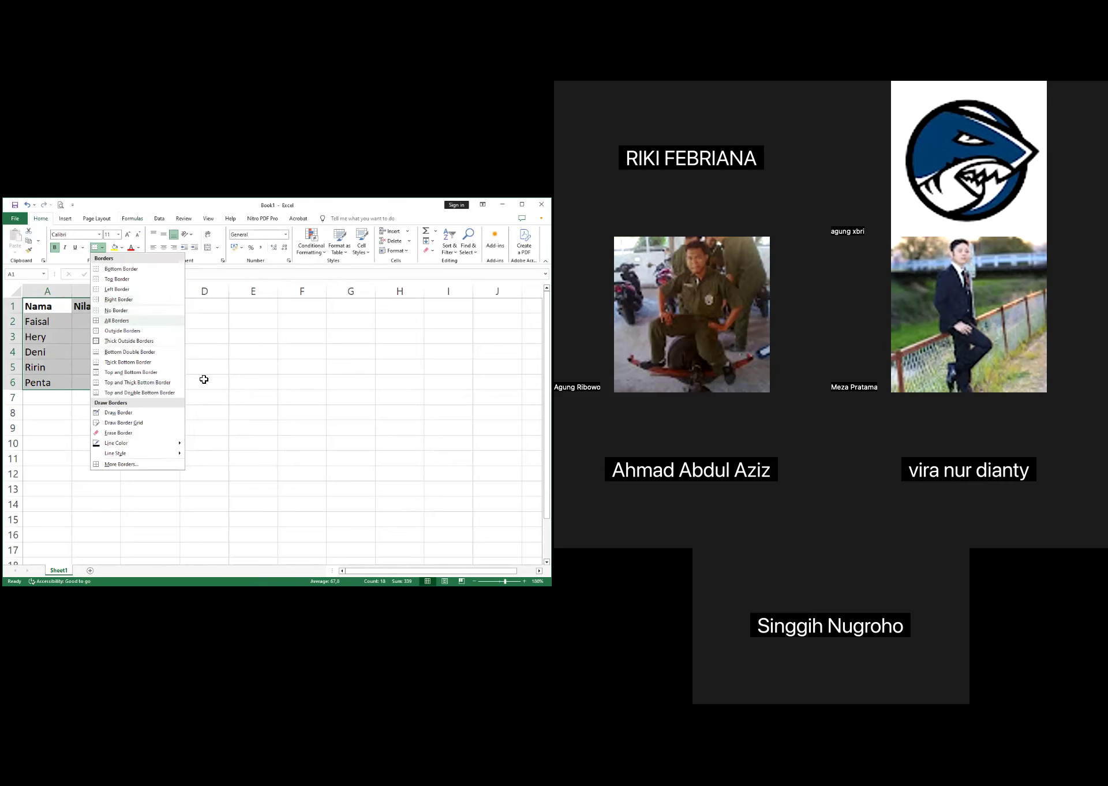
click(117, 320)
click(253, 380)
Copy the bordered table A1:C6 to E1 and autofit column G to its contents
click(43, 306)
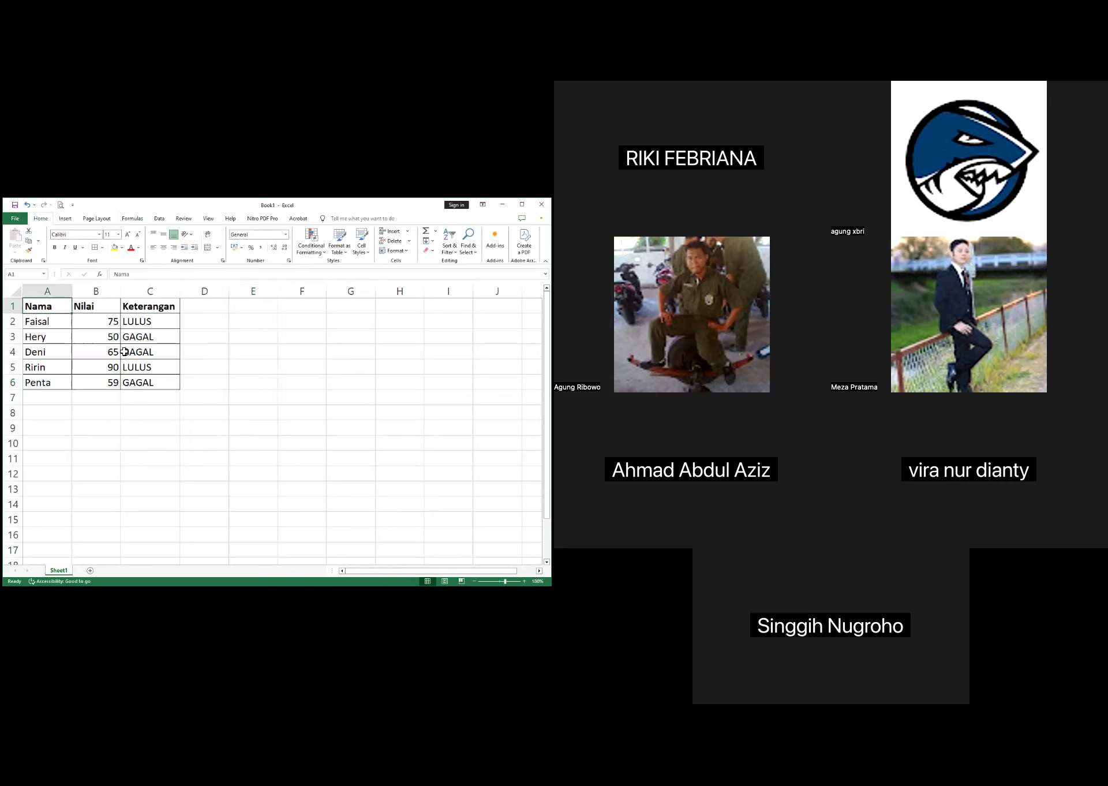
drag(124, 352, 171, 383)
key(ctrl+c)
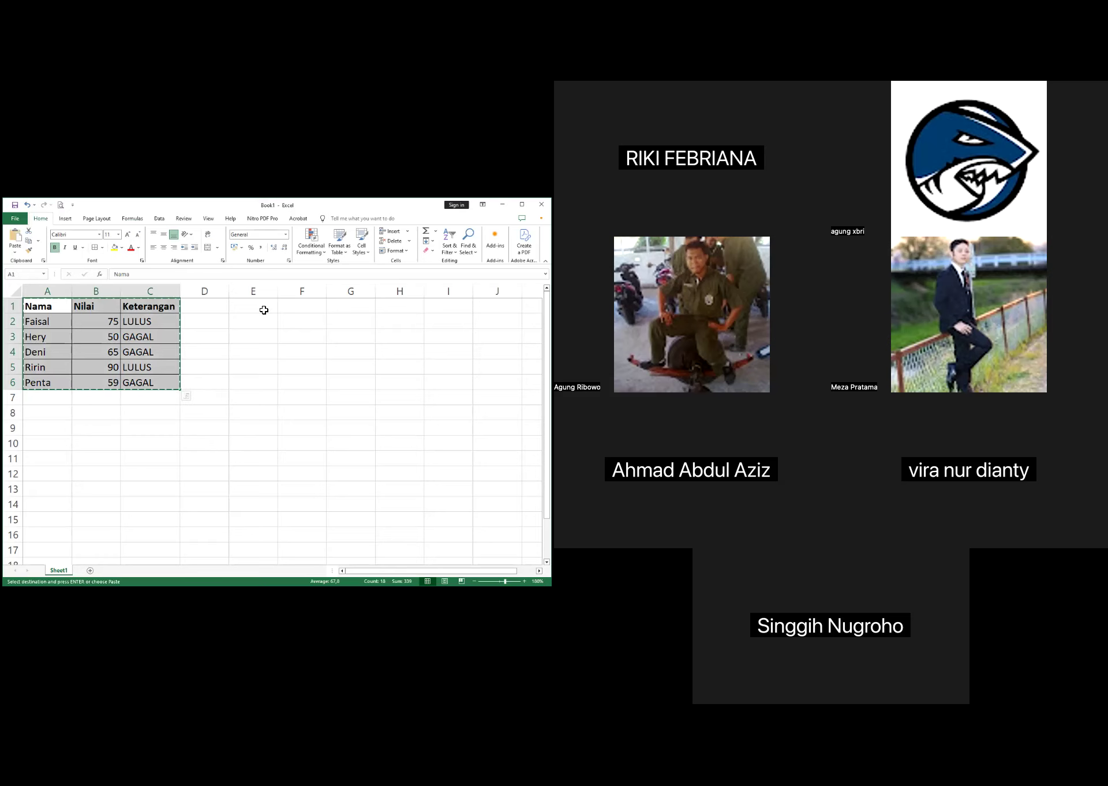
click(264, 310)
key(ctrl+v)
click(326, 460)
click(365, 335)
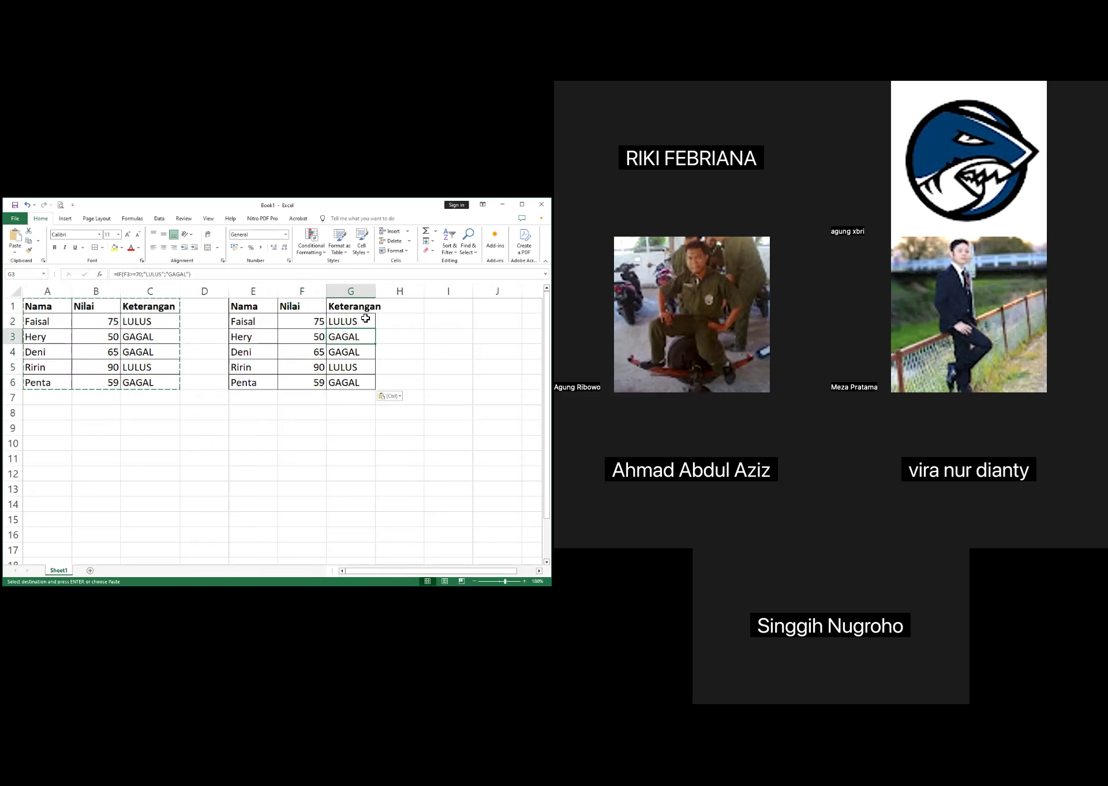
double_click(376, 291)
click(396, 381)
Clear the Keterangan results in G3:G6 of the copied table
drag(371, 330, 376, 386)
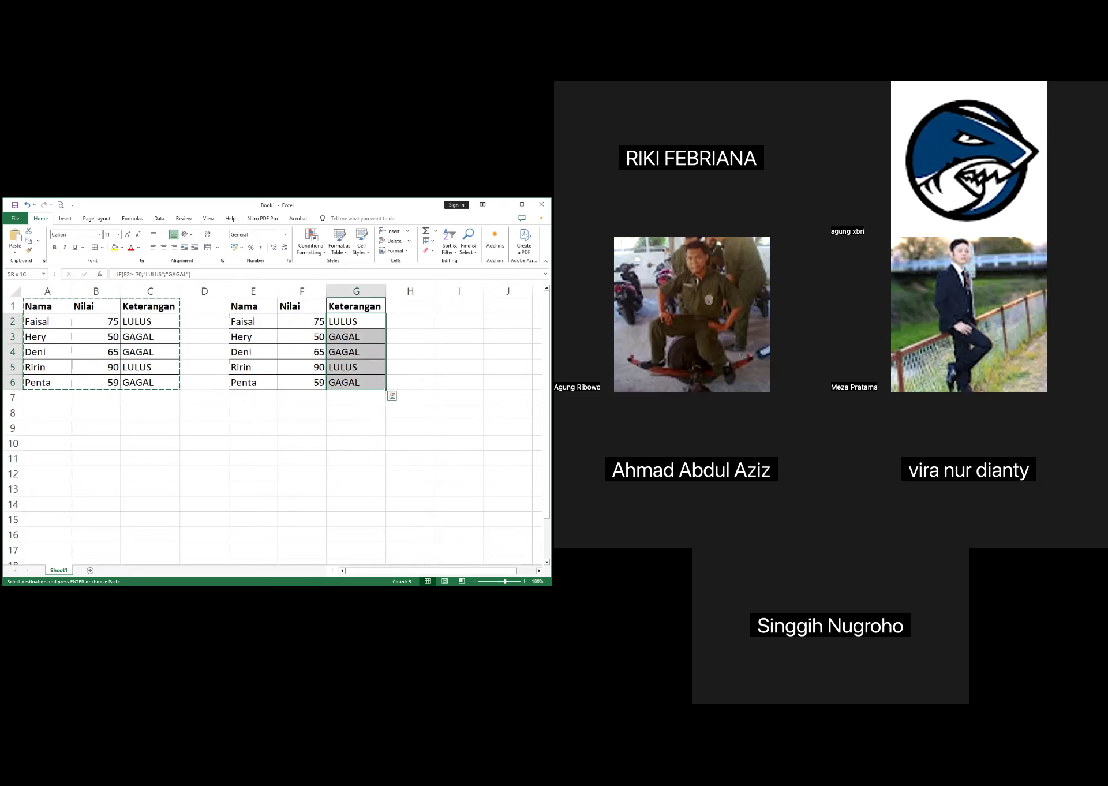
click(366, 336)
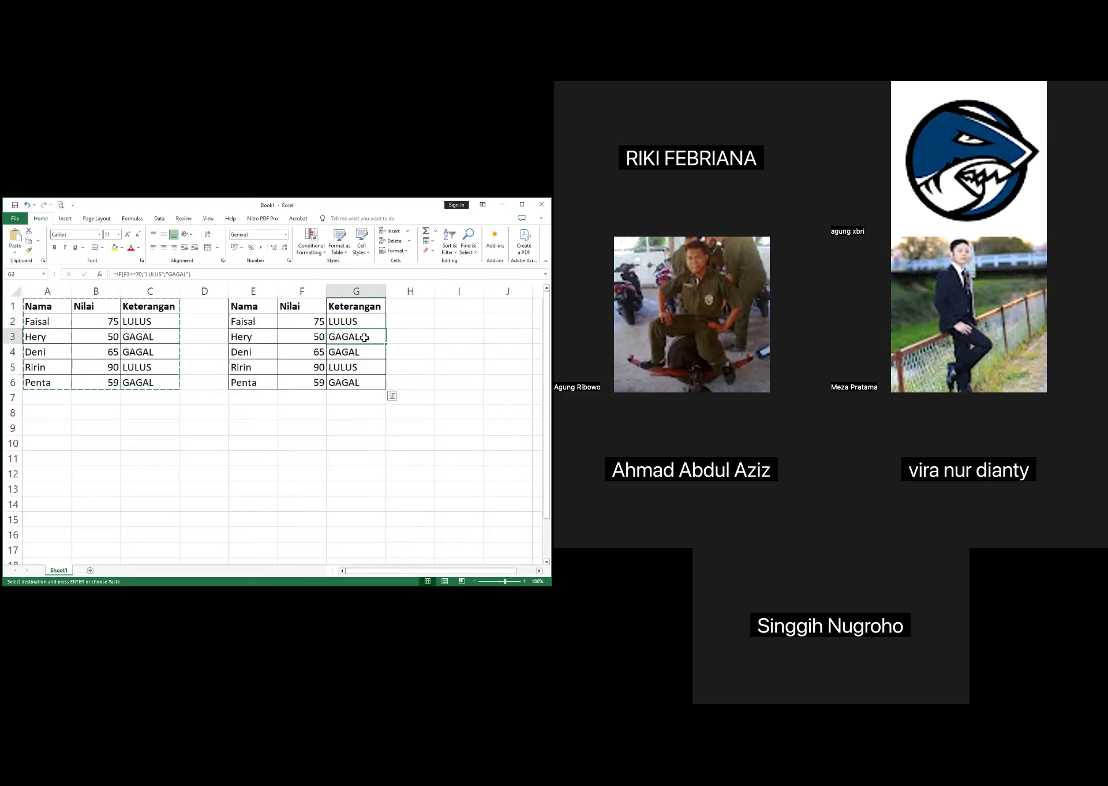
shift+click(377, 384)
key(Delete)
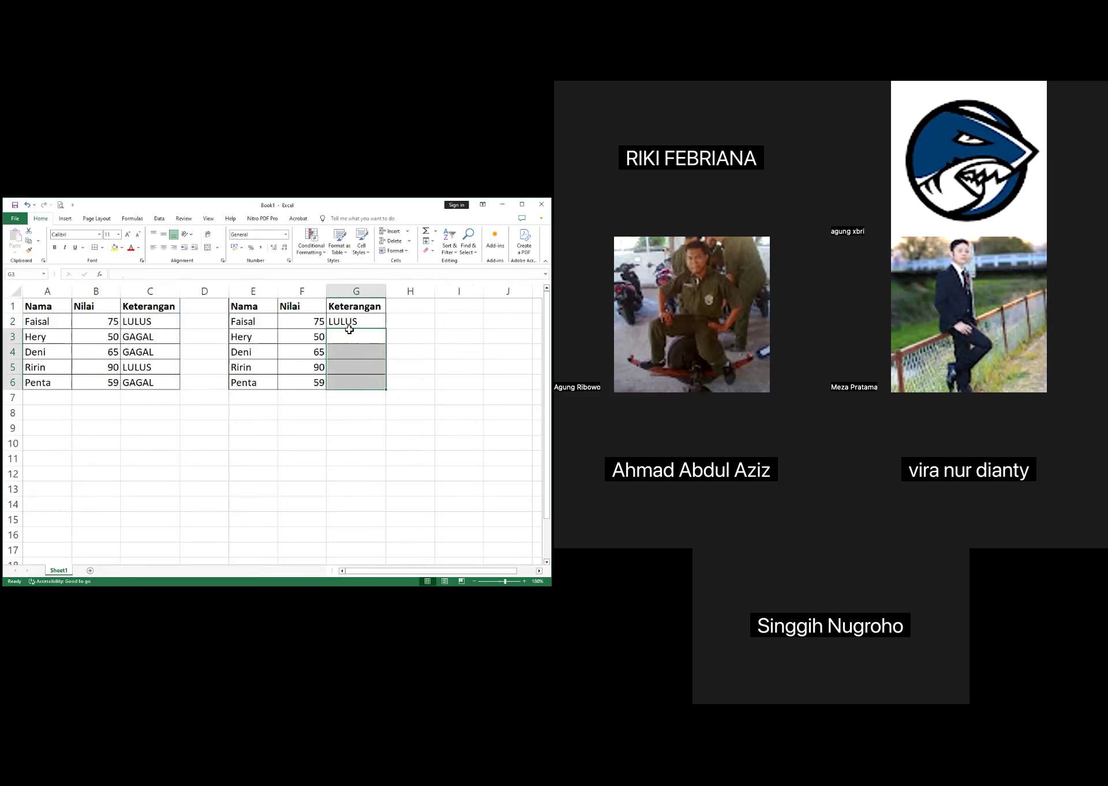
Edit the G2 formula and re-pick cell F2 as the reference in its logical test F2>=70
click(349, 327)
click(195, 275)
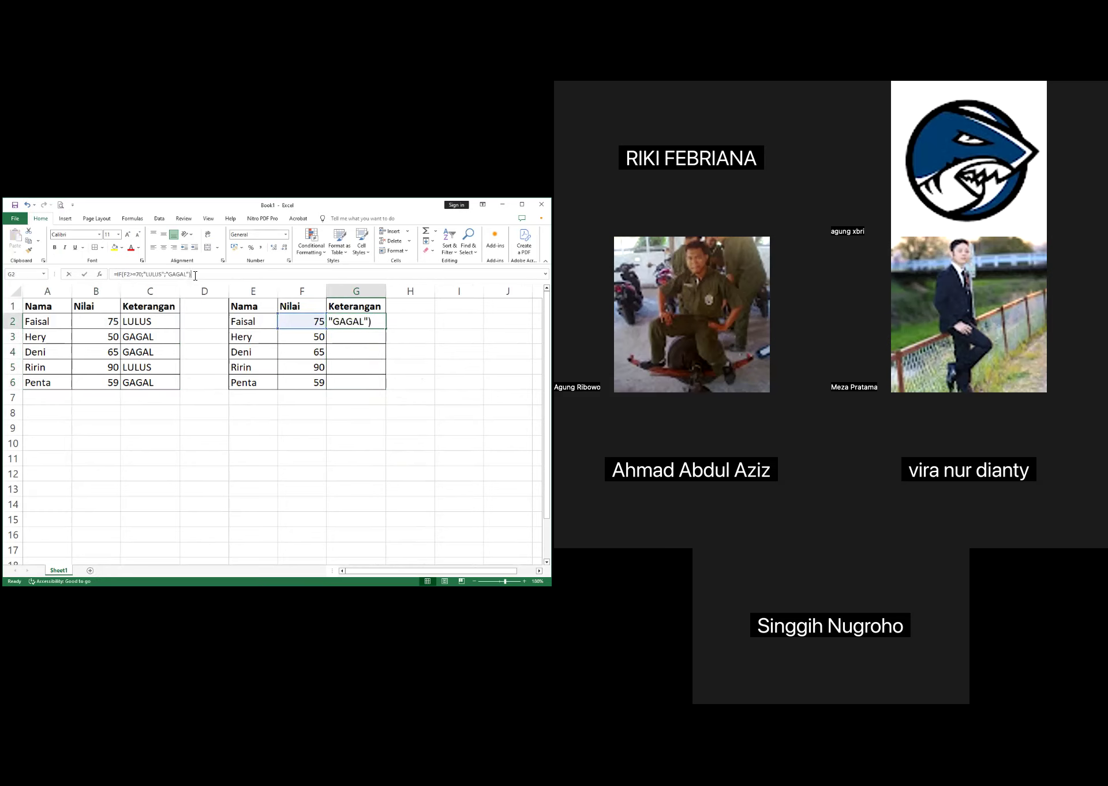
click(149, 276)
click(206, 277)
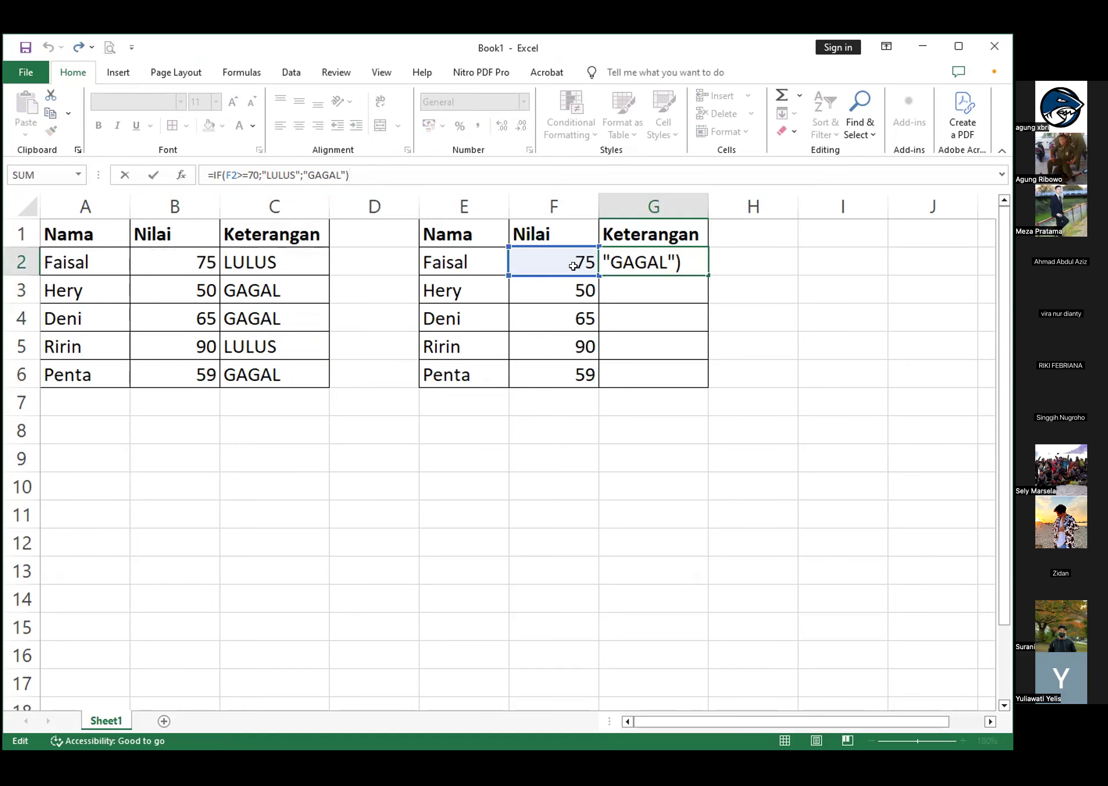
click(236, 175)
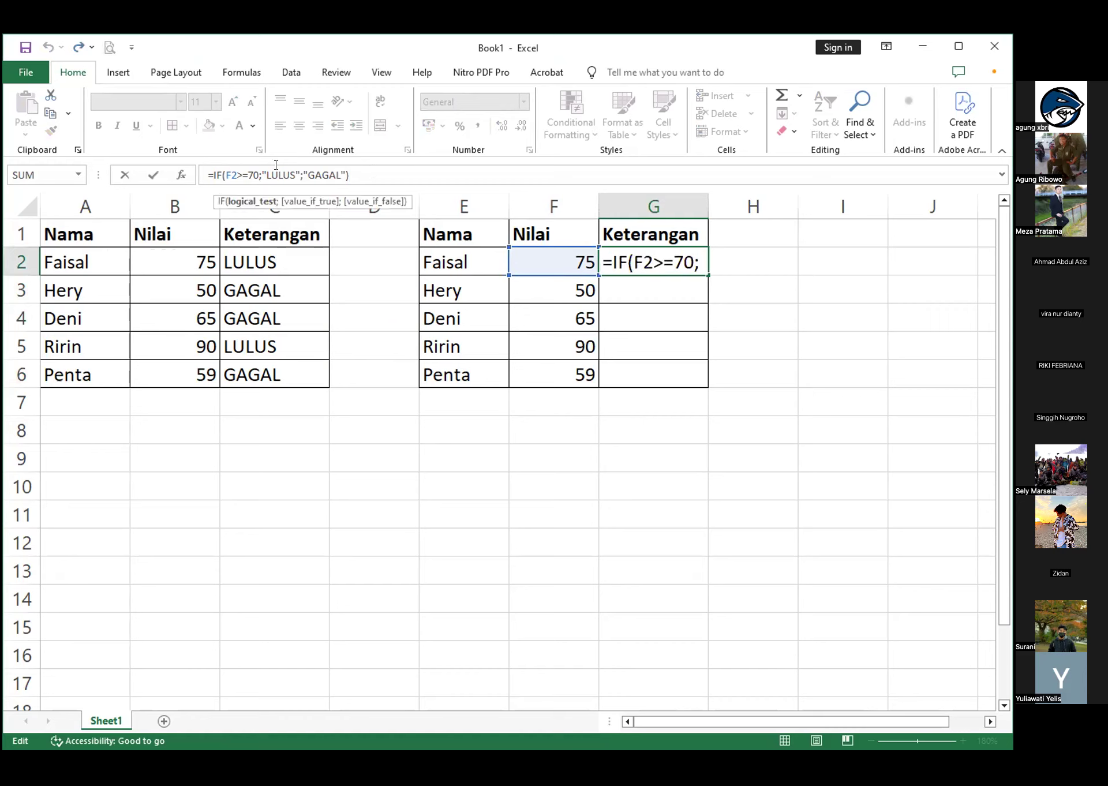
key(BackSpace)
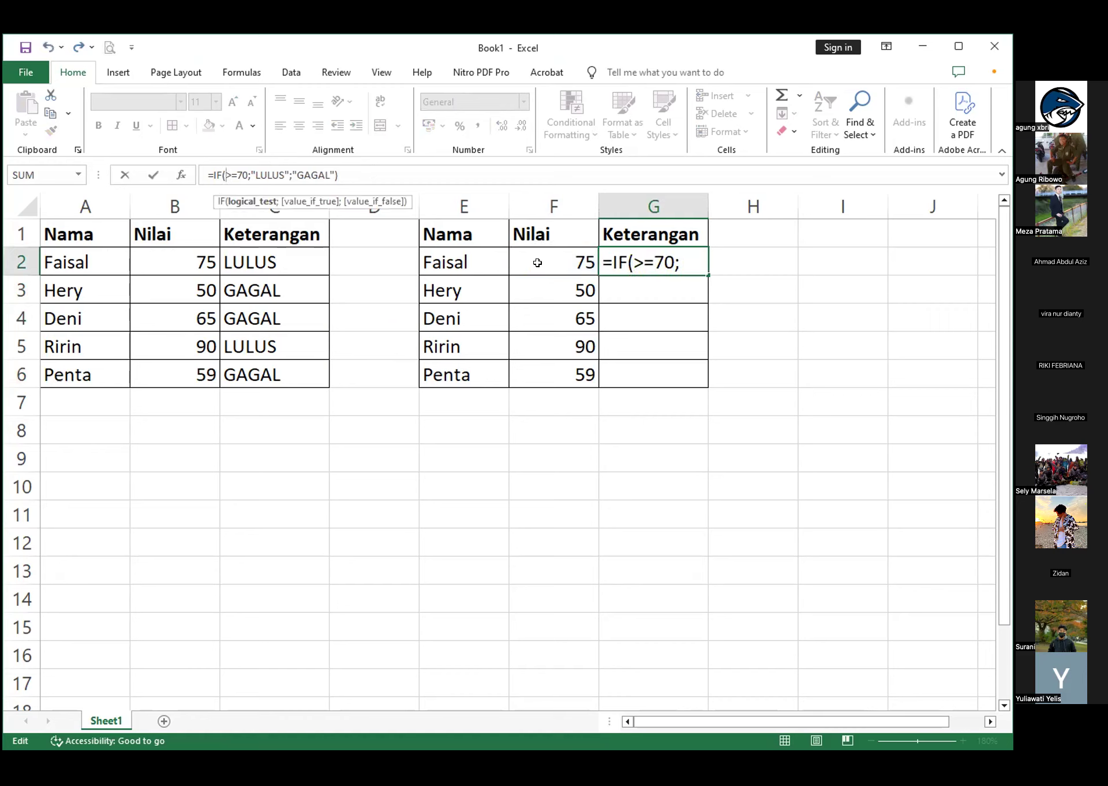
click(544, 262)
click(259, 175)
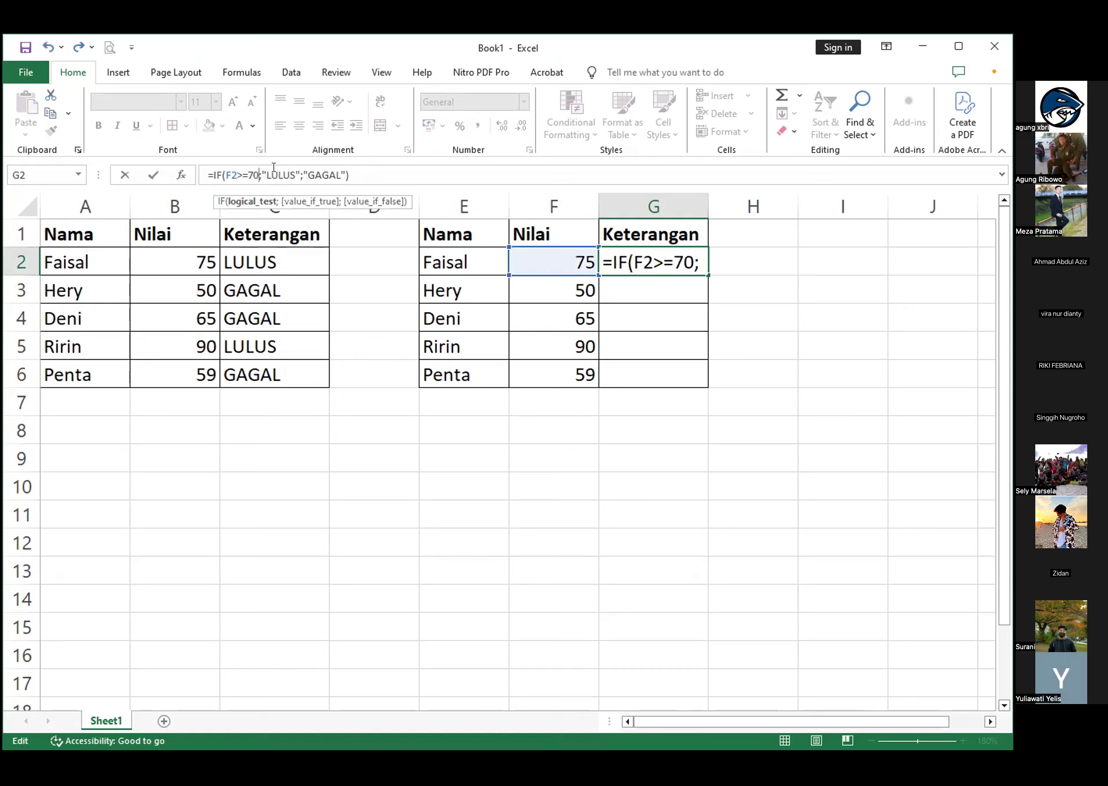
Insert a nested IF with the logical test F2>50 before "GAGAL" in the G2 formula
click(274, 170)
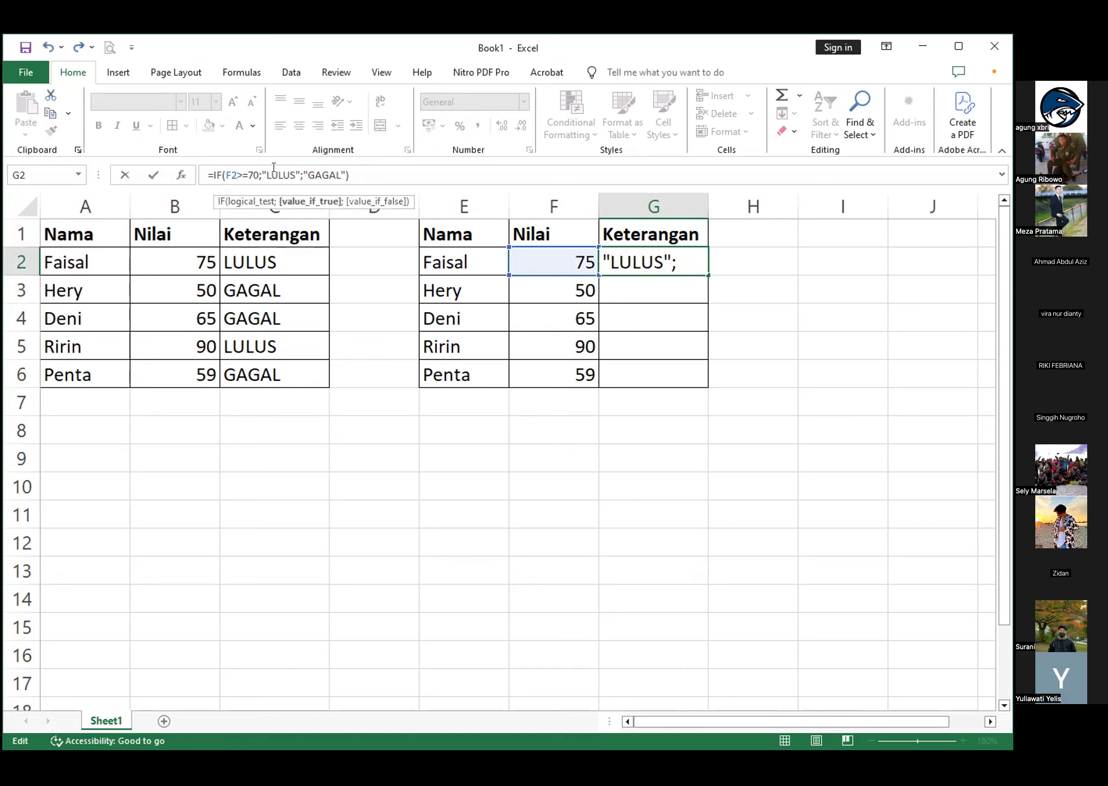
key(Right)
key(Right)
key(Right)
key(Right)
key(Right)
key(Right)
key(Right)
key(Right)
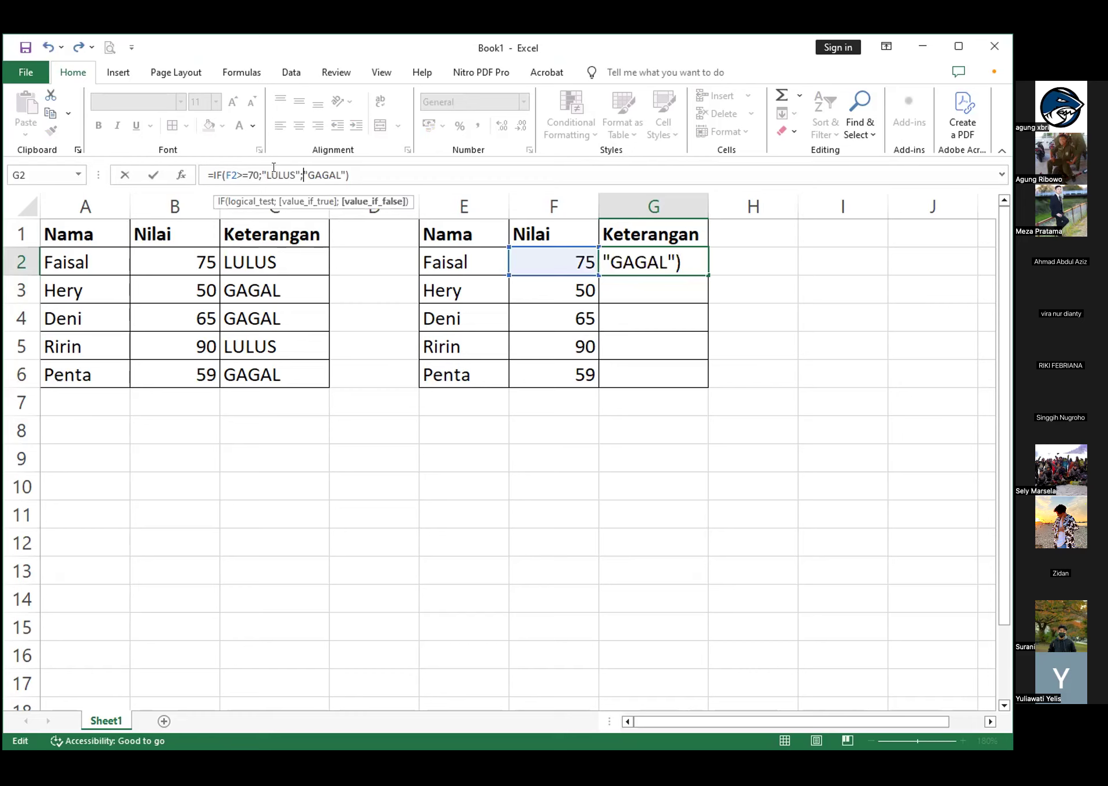
text(IF)
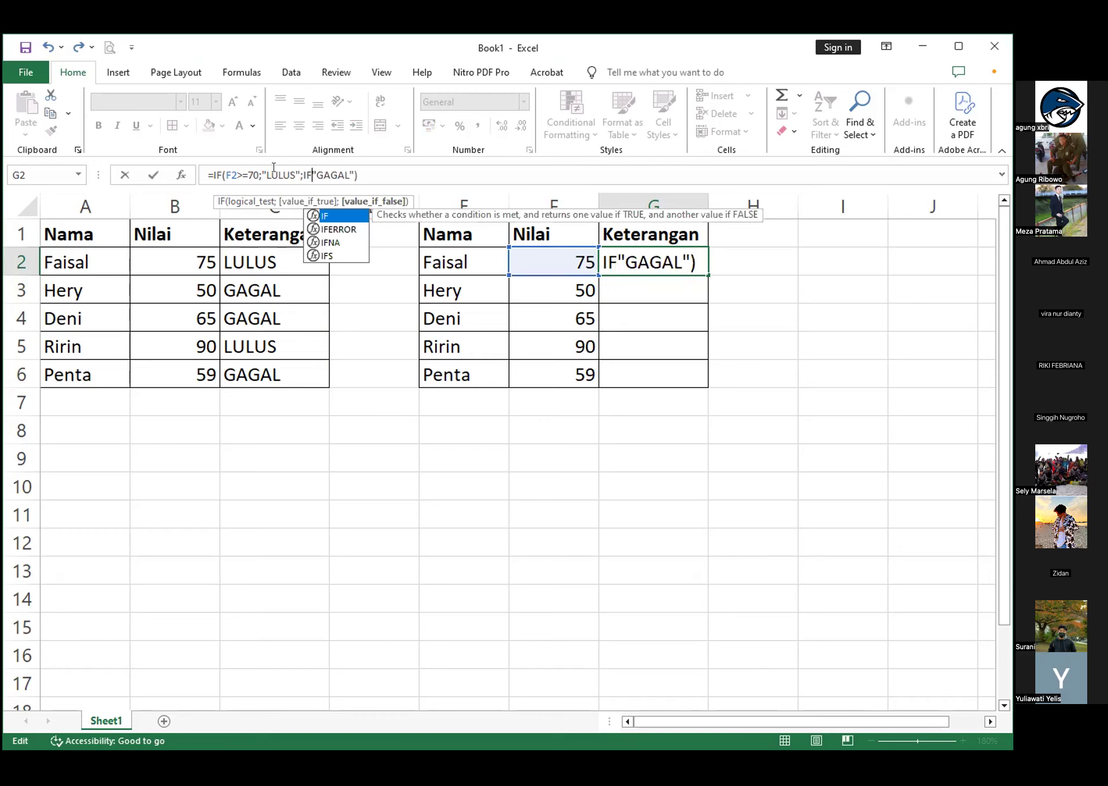
text(()
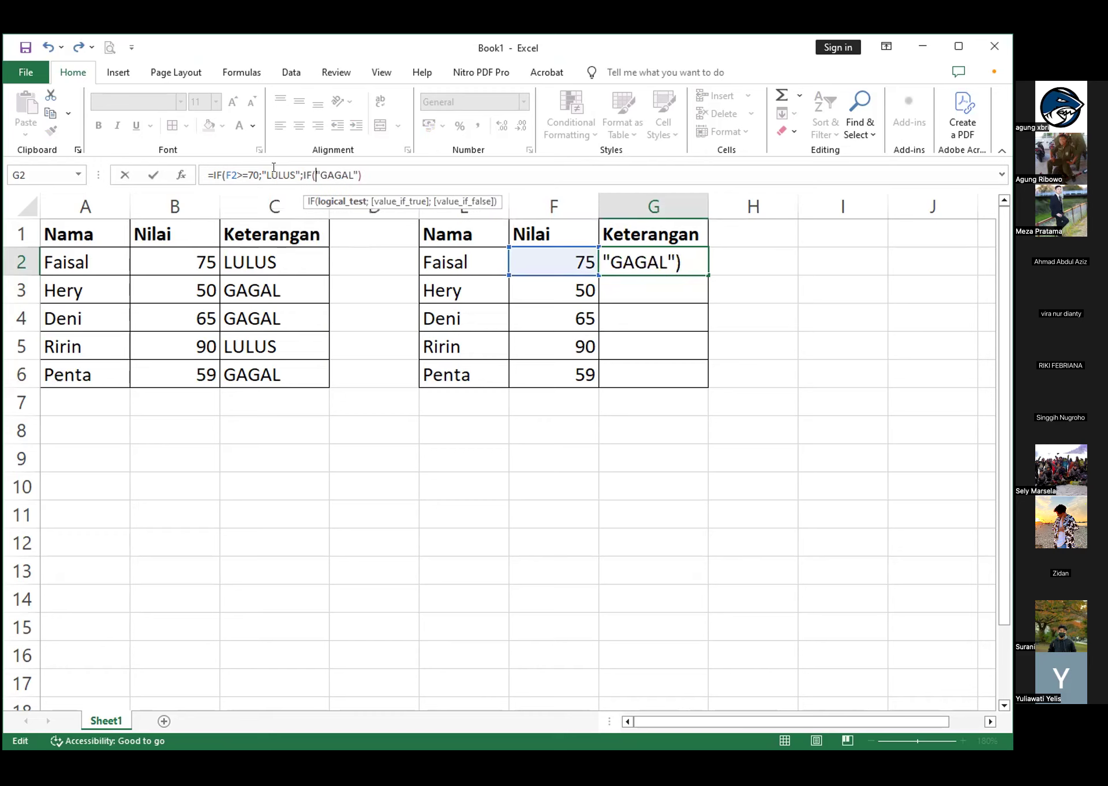
click(563, 258)
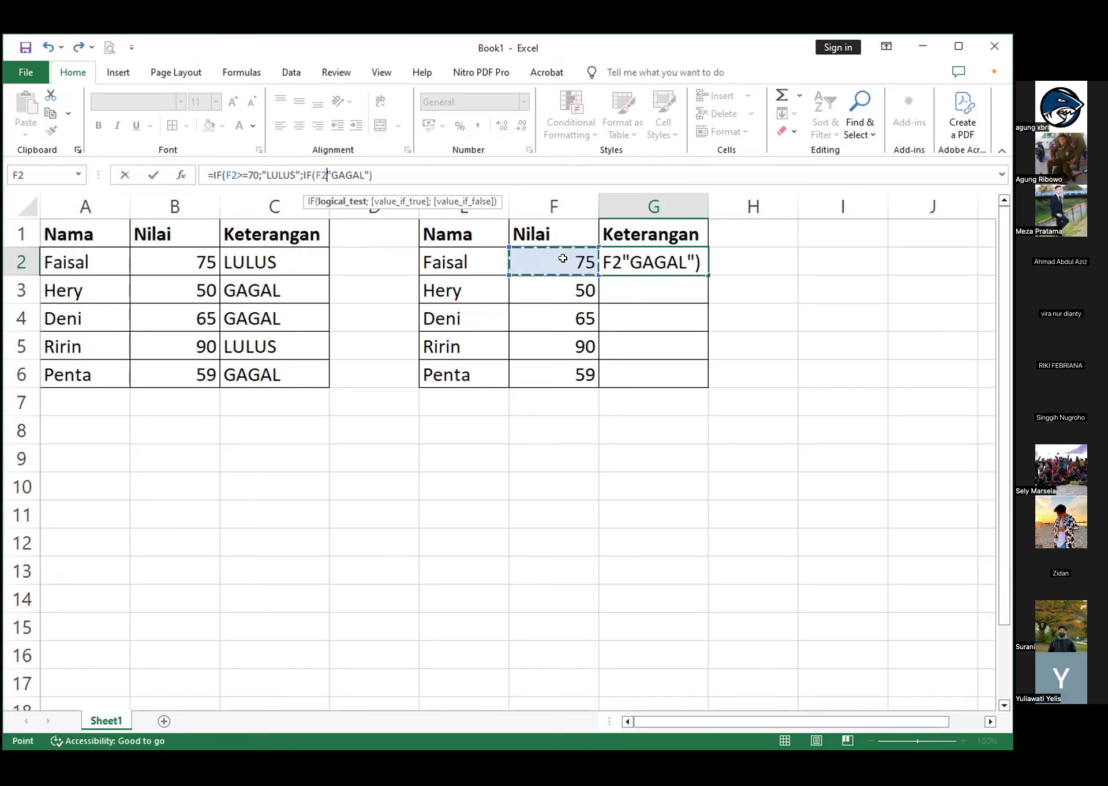
text(>)
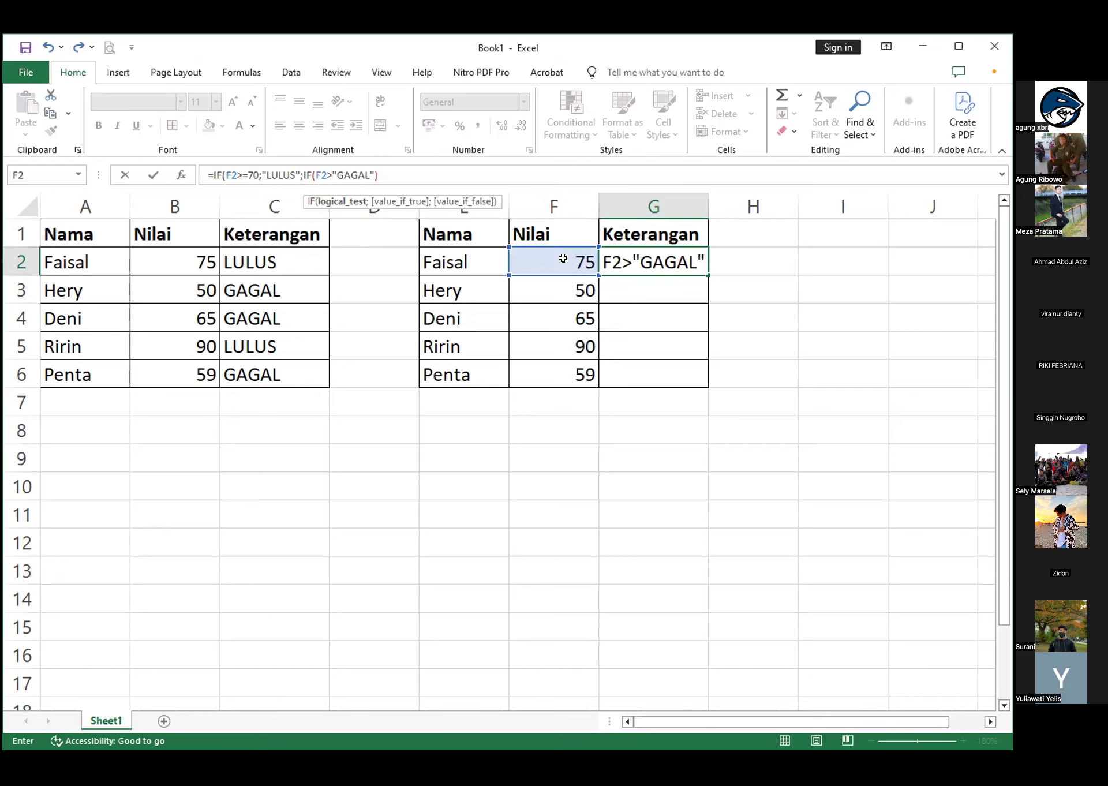
text(50)
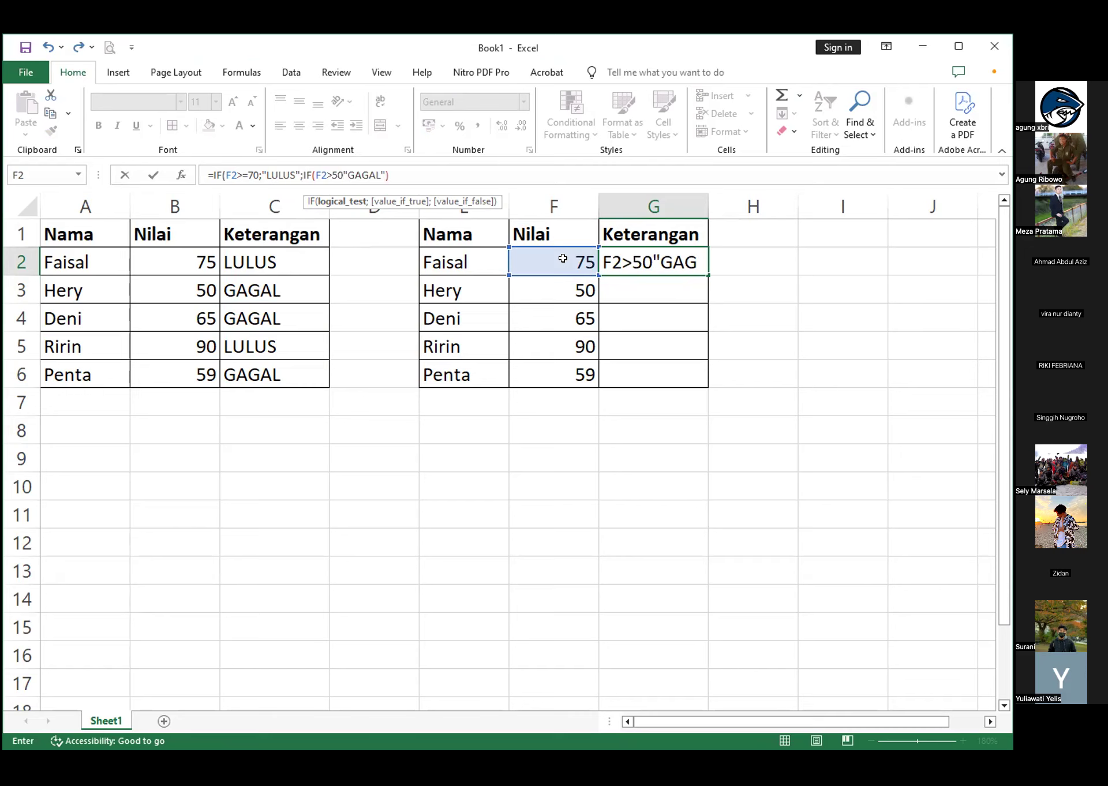
text(;)
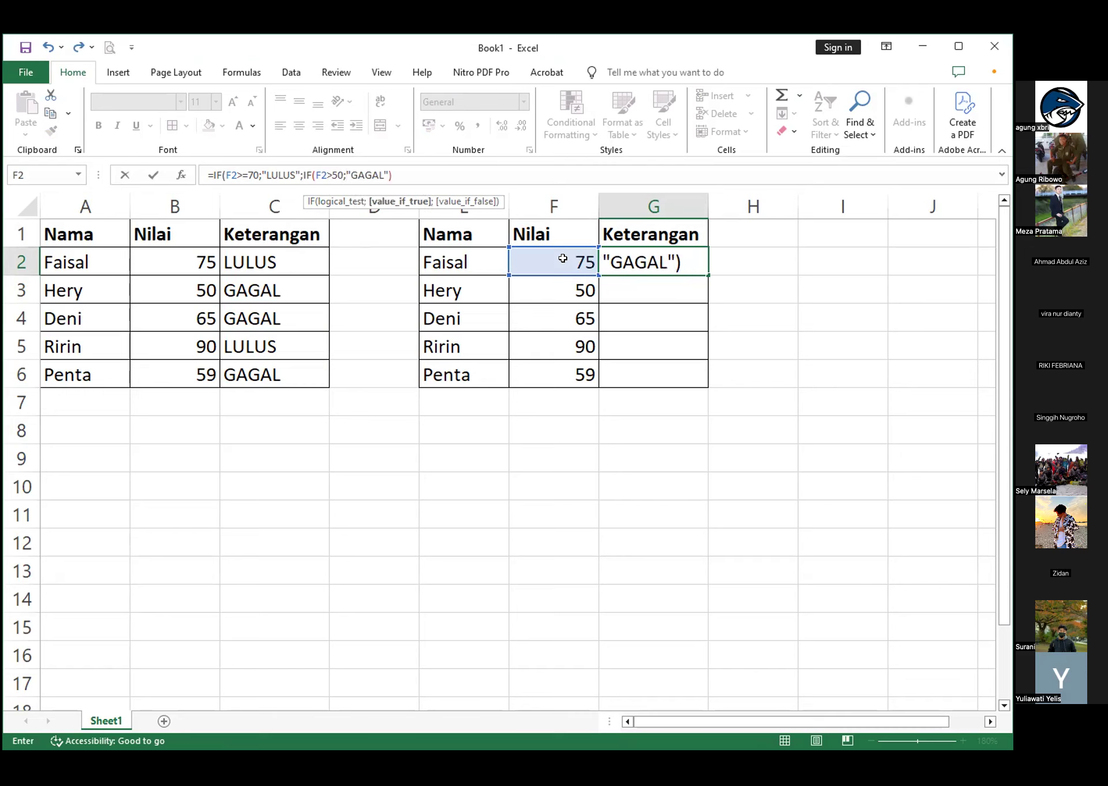
text("")
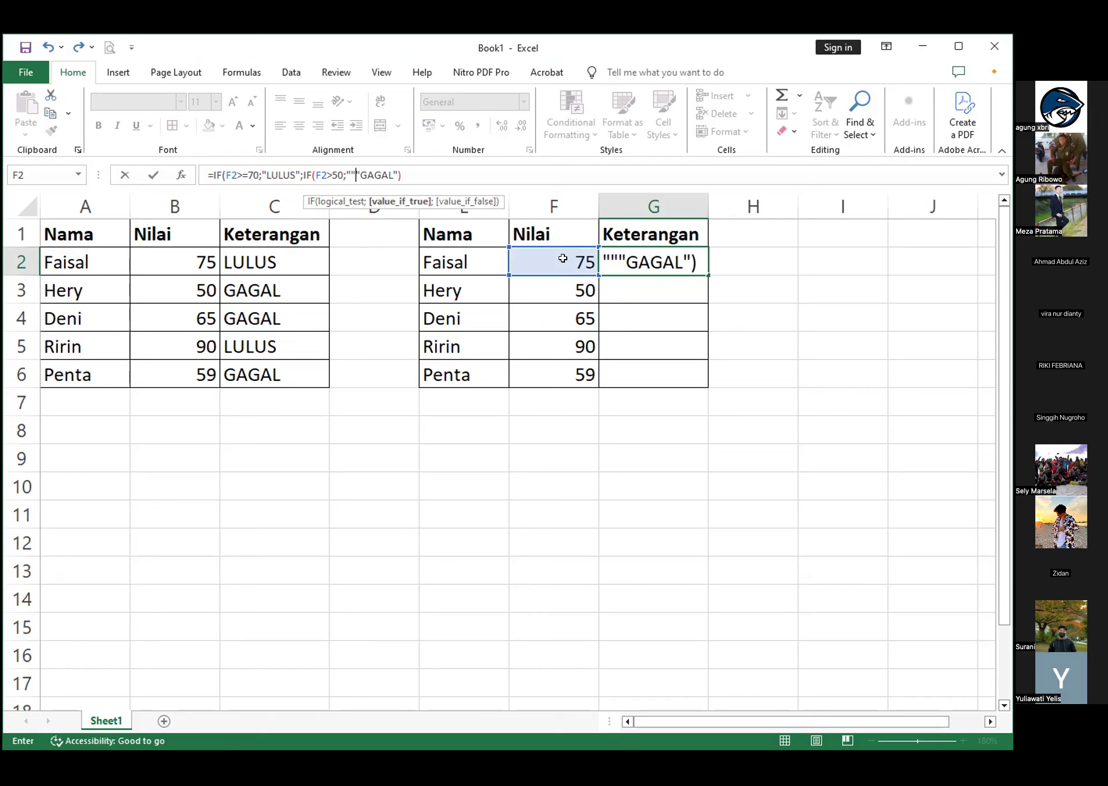
Add "ULANG" as the nested IF's true value ahead of "GAGAL", then close both functions and enter the G2 formula
key(Return)
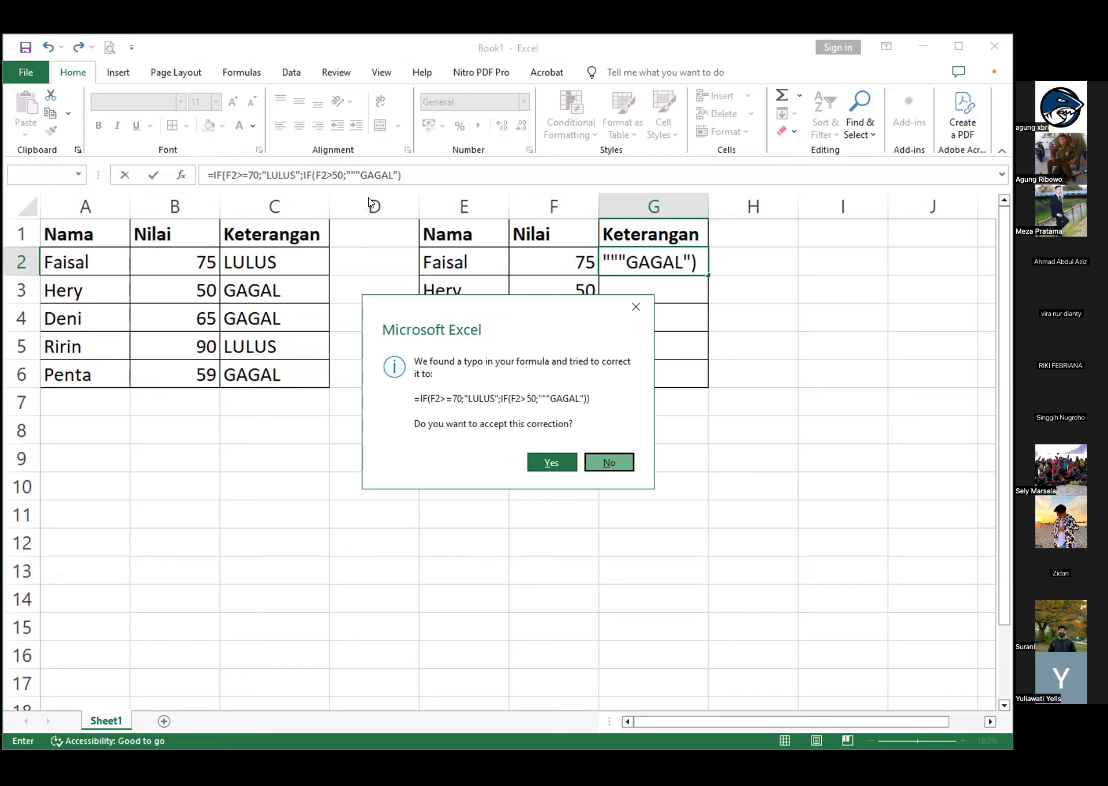
key(Return)
click(635, 330)
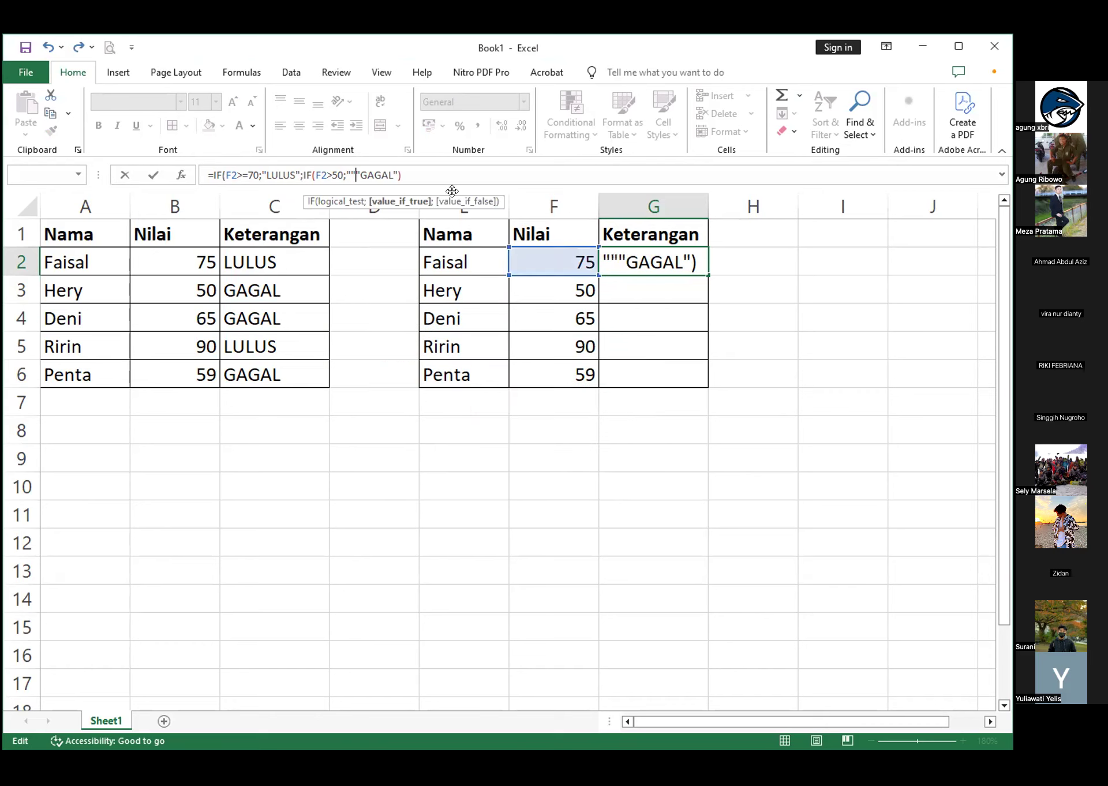
text(ULANG)
key(Right)
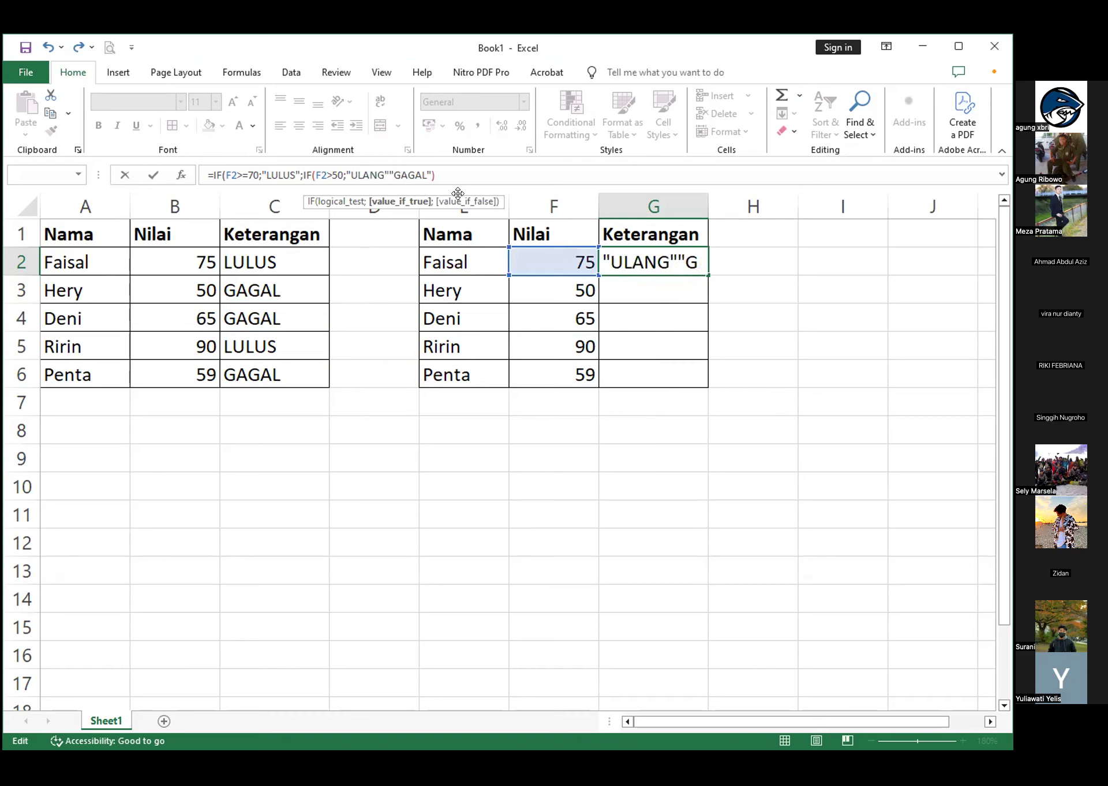
text(;)
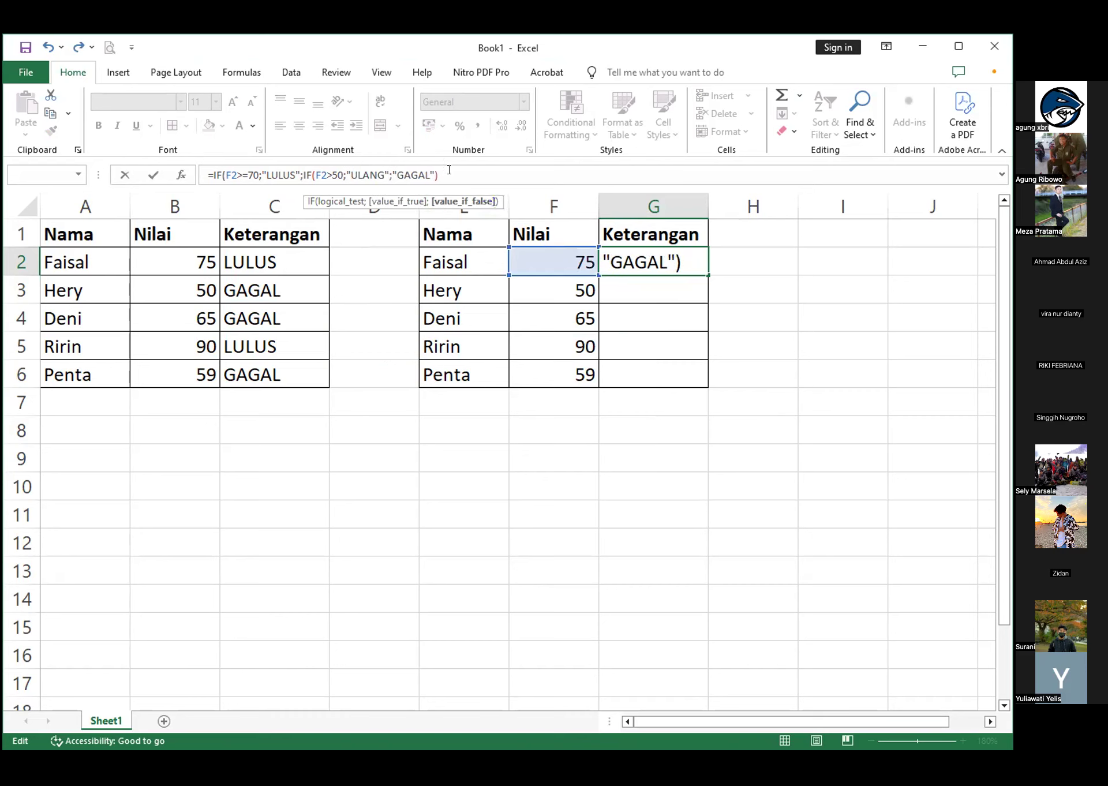
click(448, 170)
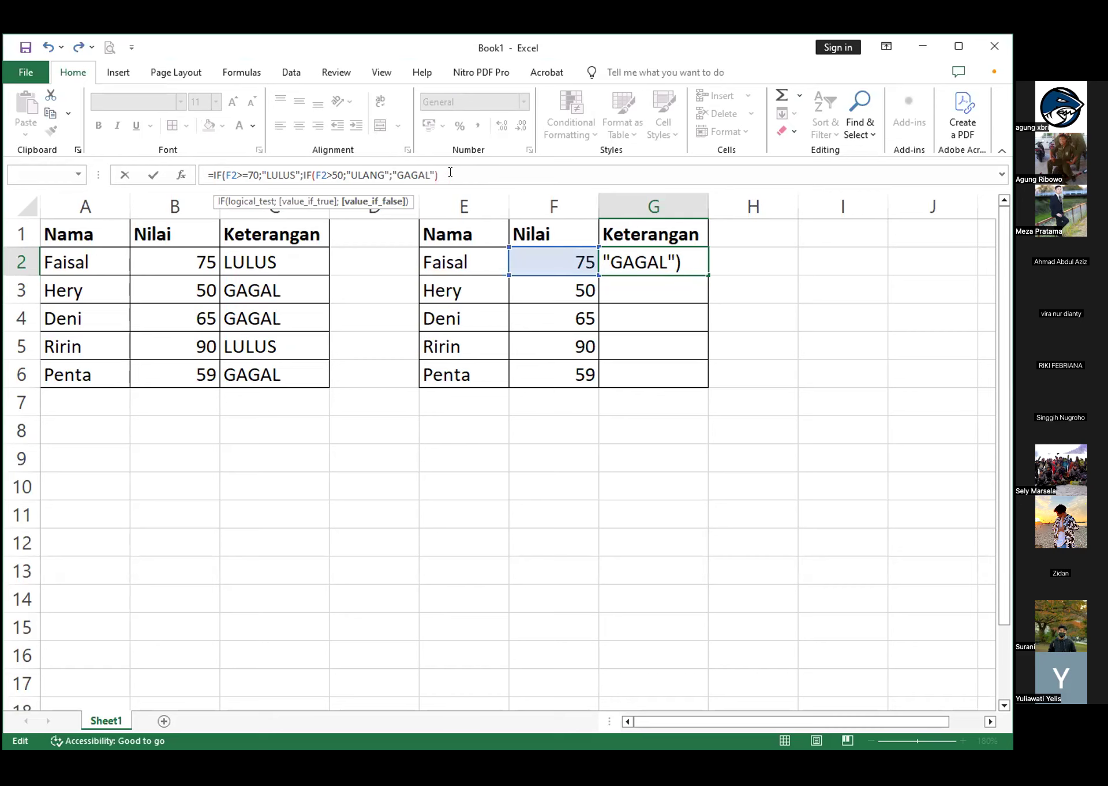
text())
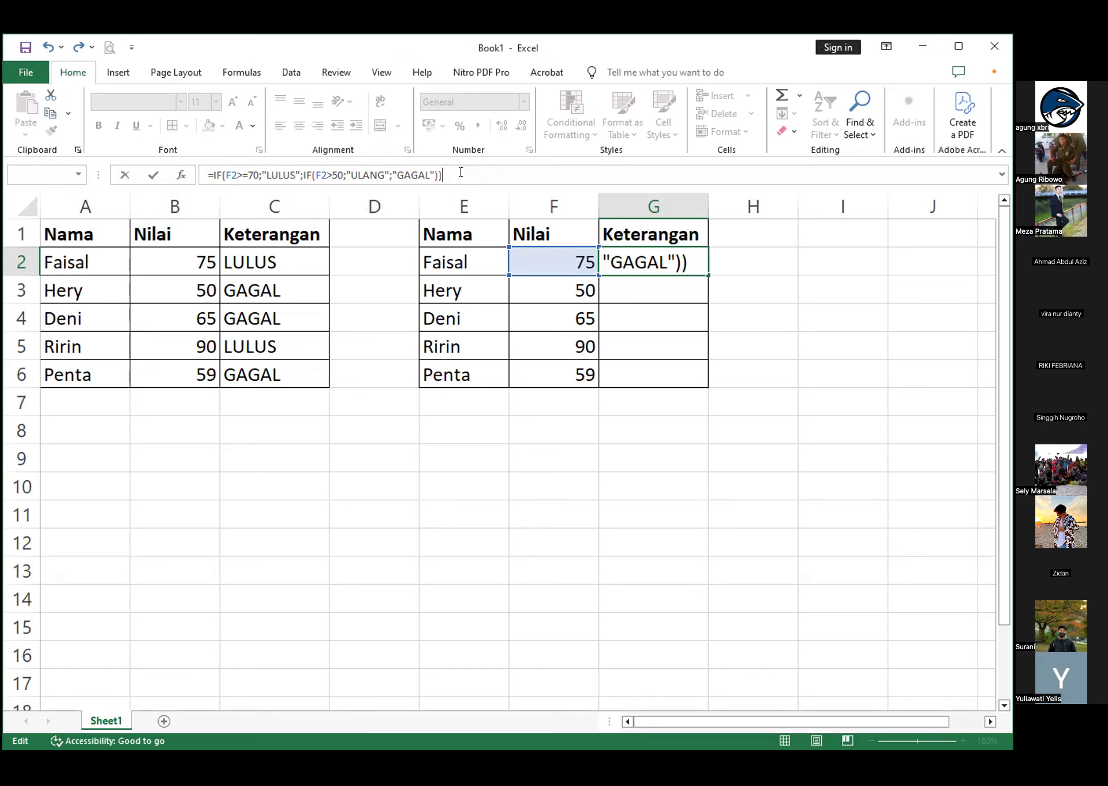
key(Return)
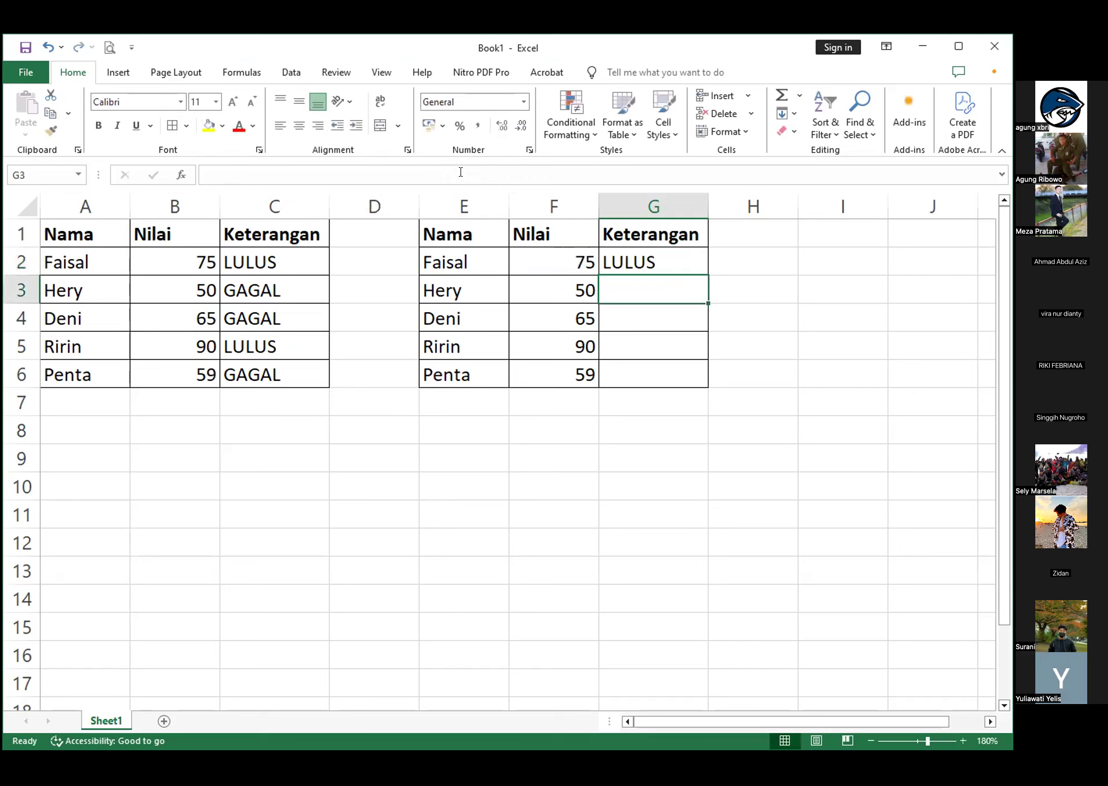
Fill the nested IF formula from G2 down to G6
click(705, 271)
drag(707, 273, 702, 385)
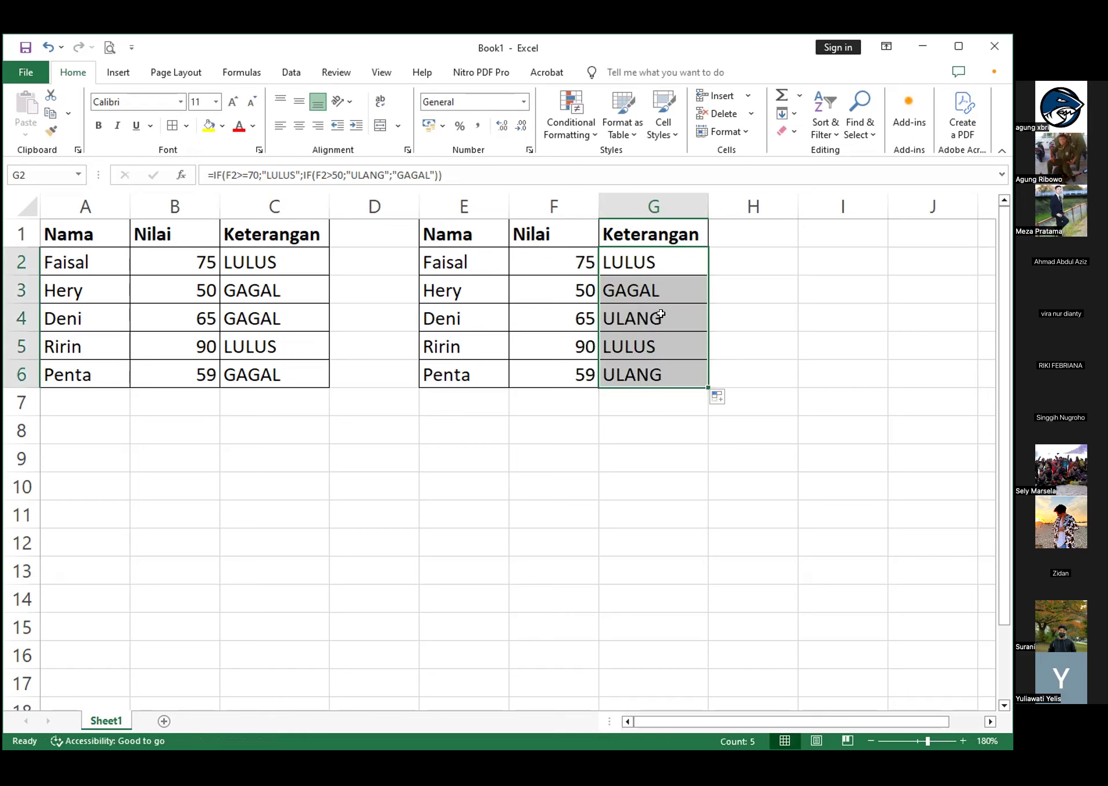
click(746, 278)
Inspect the nested IF formulas in G2:G6 and compare their Keterangan results with the Nilai scores
click(638, 262)
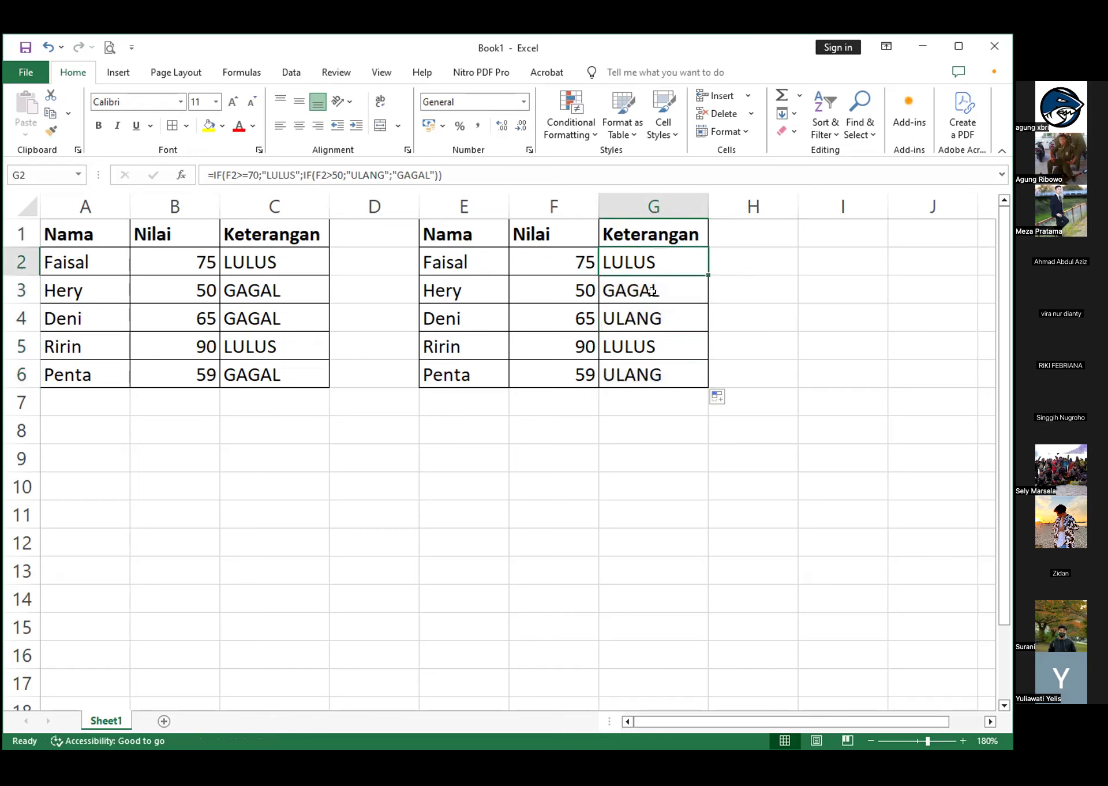
click(654, 293)
click(669, 323)
click(667, 346)
click(670, 380)
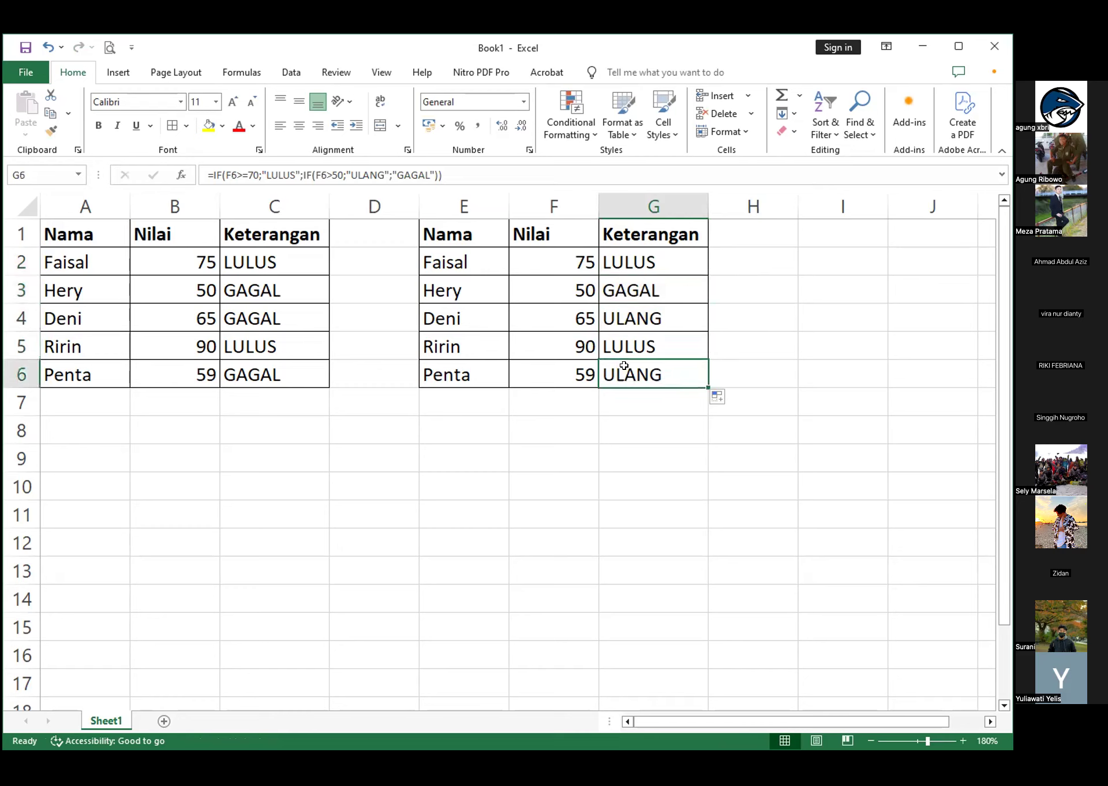
click(564, 384)
click(571, 419)
click(588, 398)
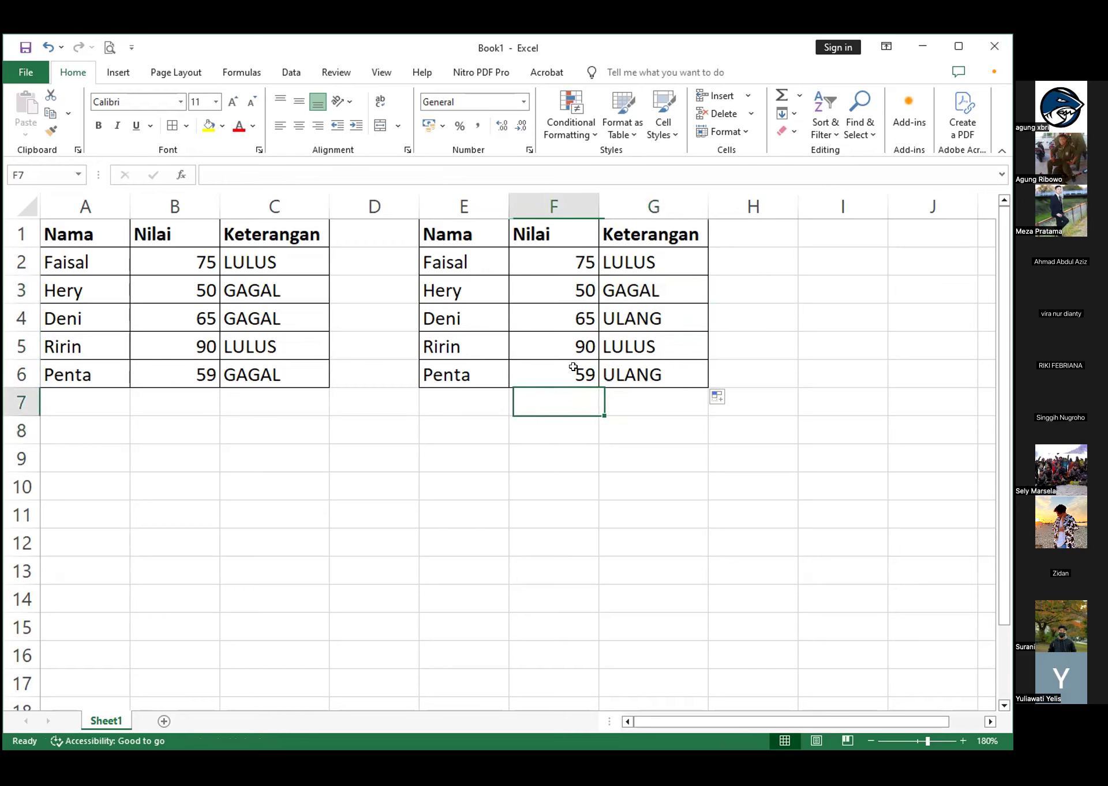
click(658, 242)
click(663, 264)
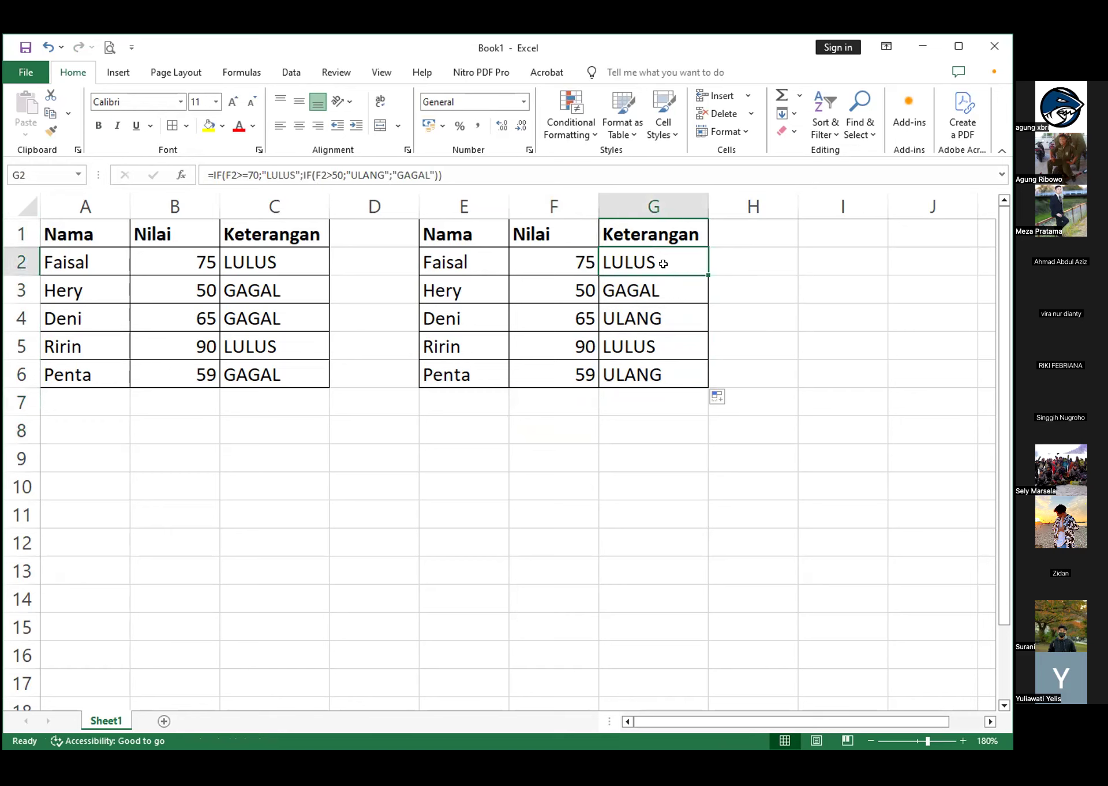
Compare the single IF formulas in C2 and C3 with the nested IF formulas in G2 and G4, checking them against the Nilai scores
click(285, 263)
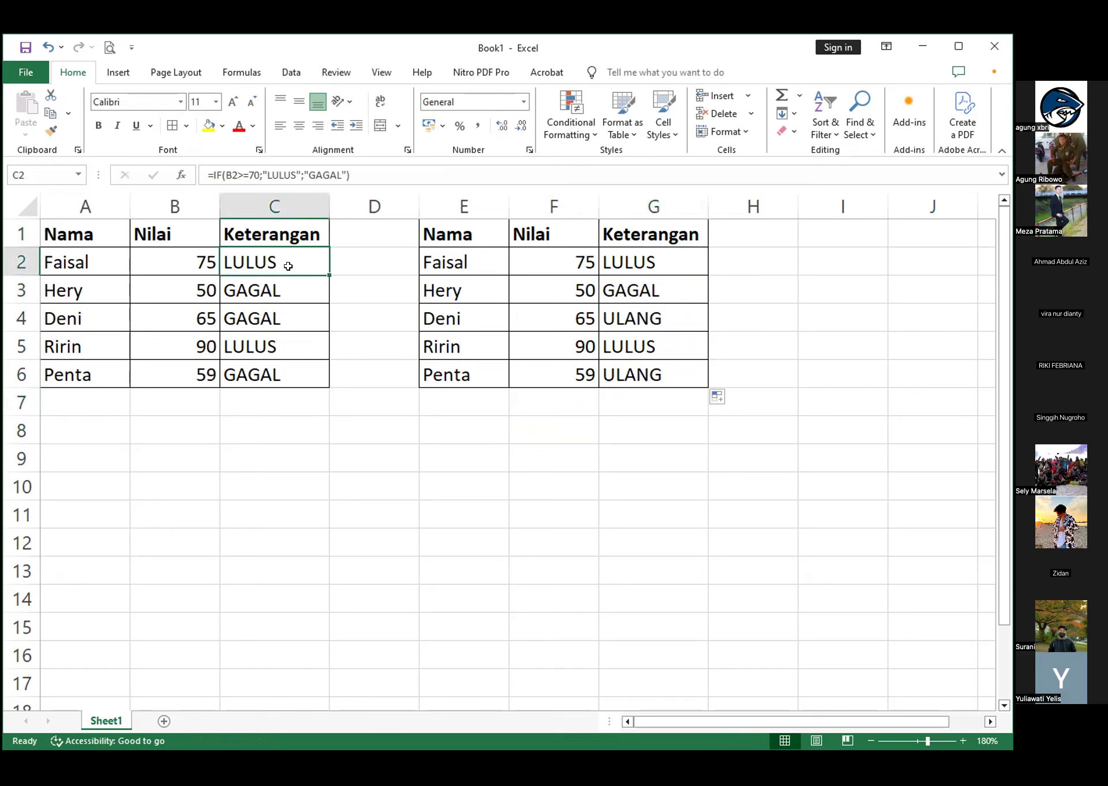
click(660, 262)
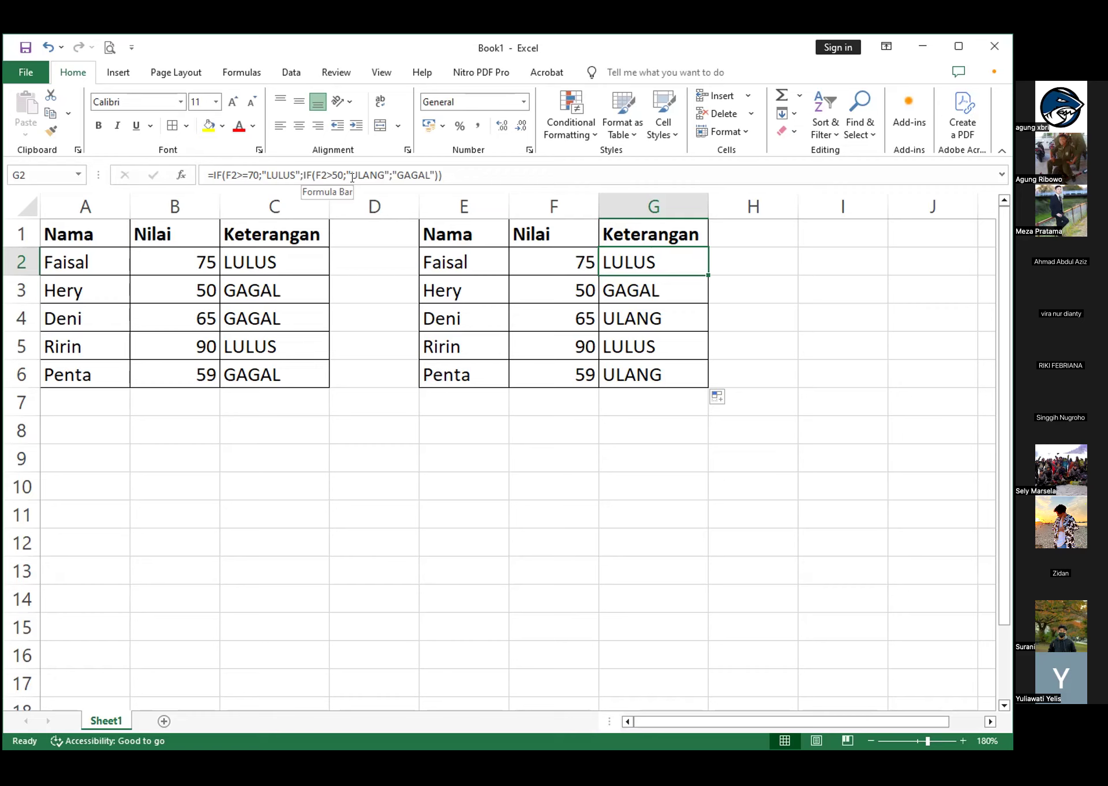
click(459, 257)
click(643, 257)
click(558, 259)
click(623, 262)
click(638, 320)
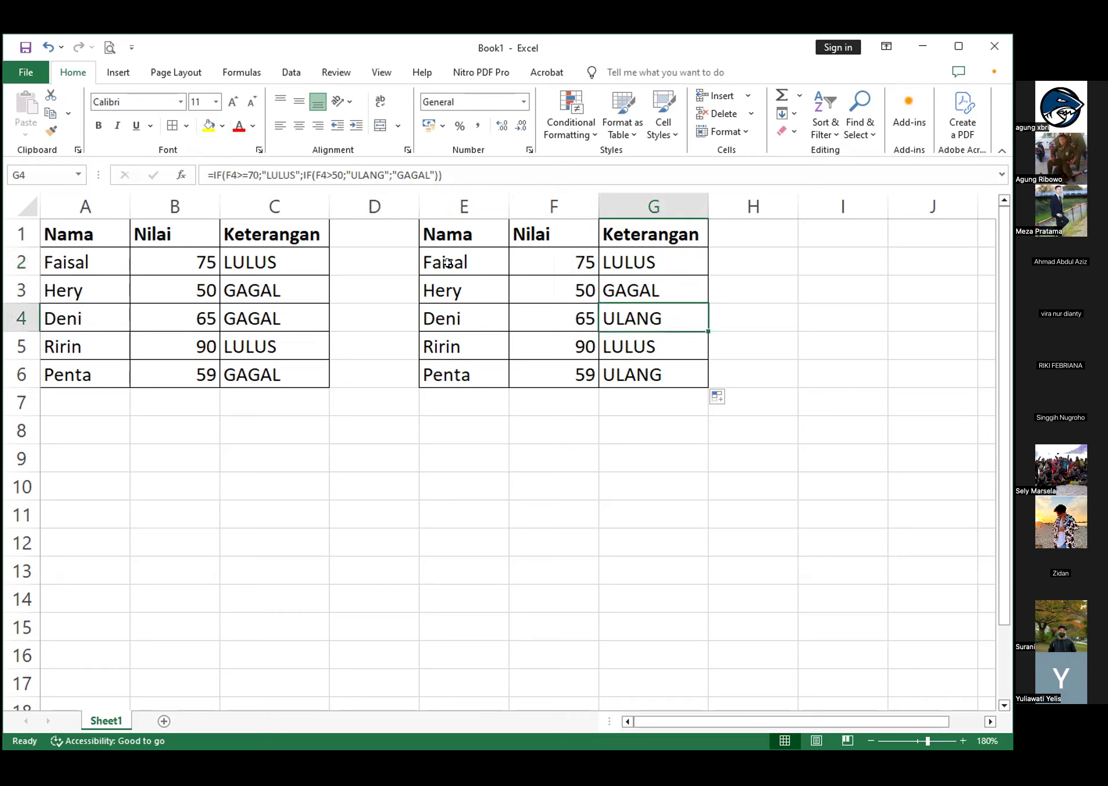
click(549, 260)
click(629, 262)
click(281, 267)
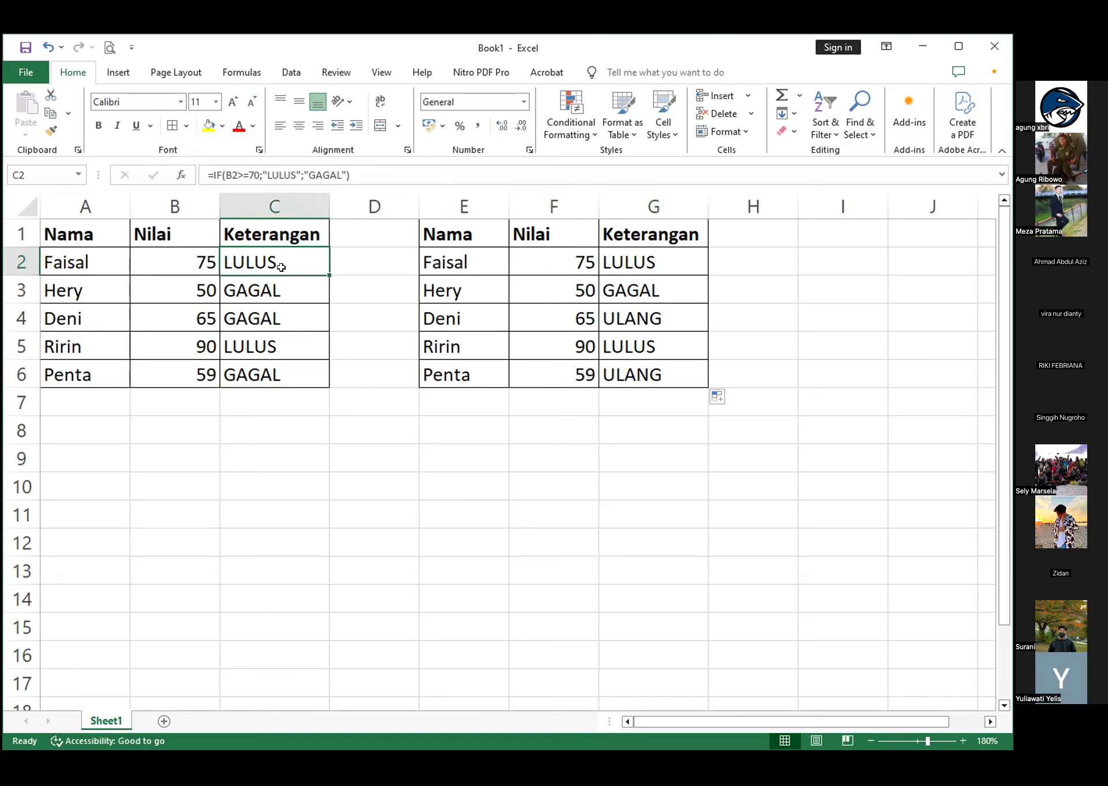
click(178, 264)
click(288, 294)
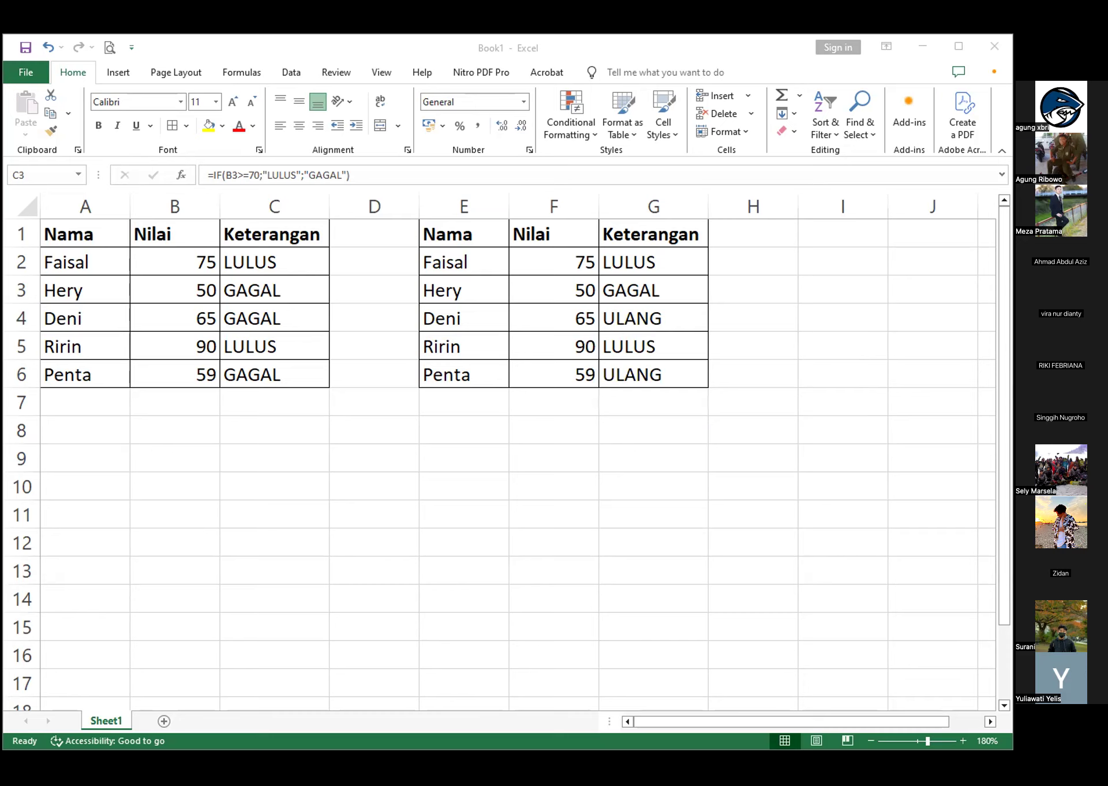
click(747, 52)
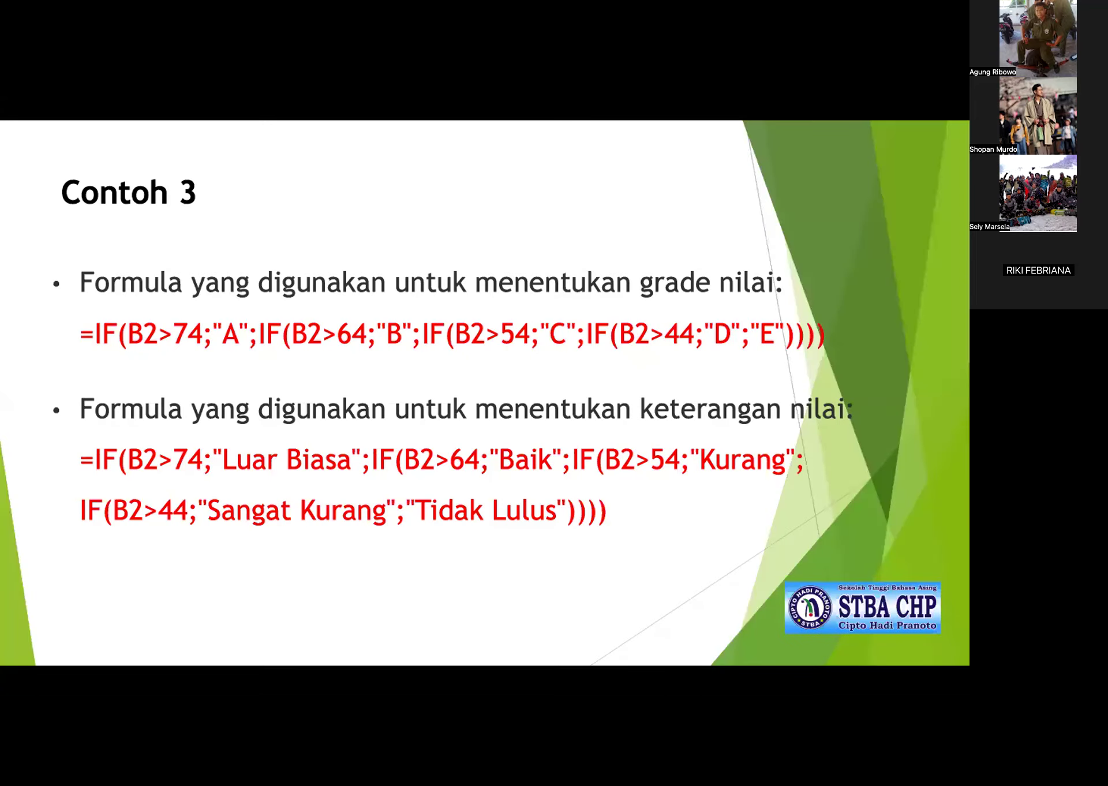
key(Left)
key(Right)
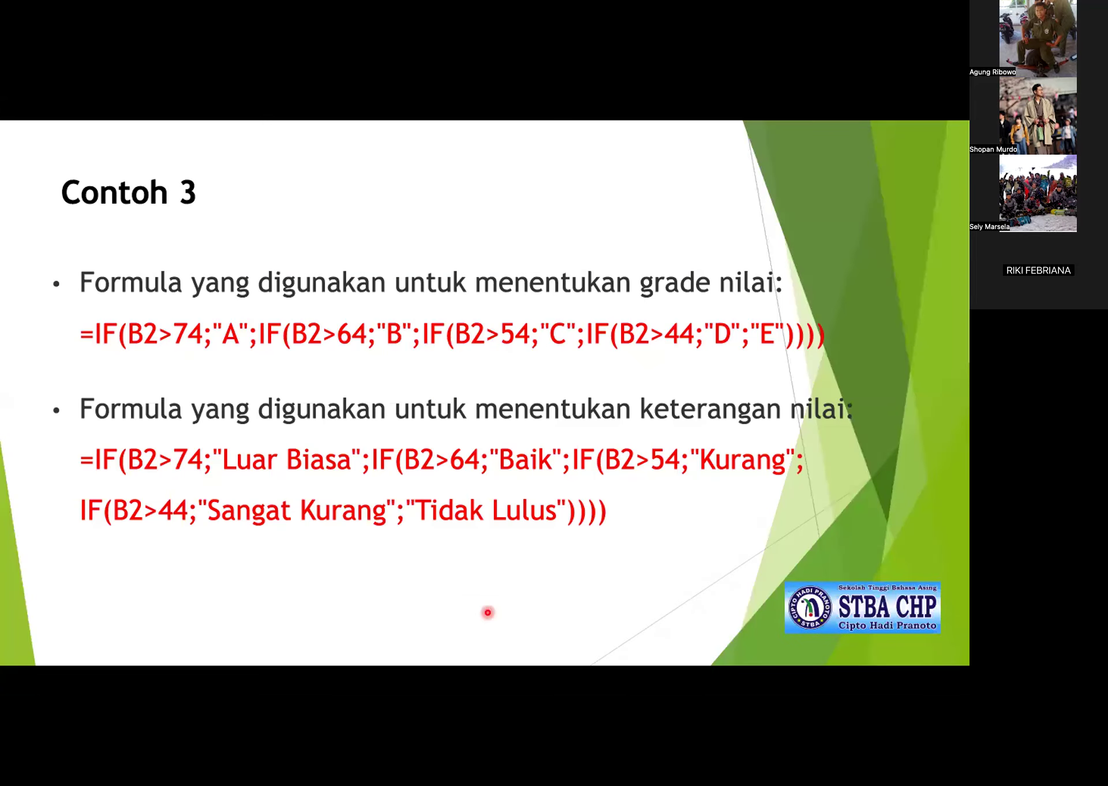